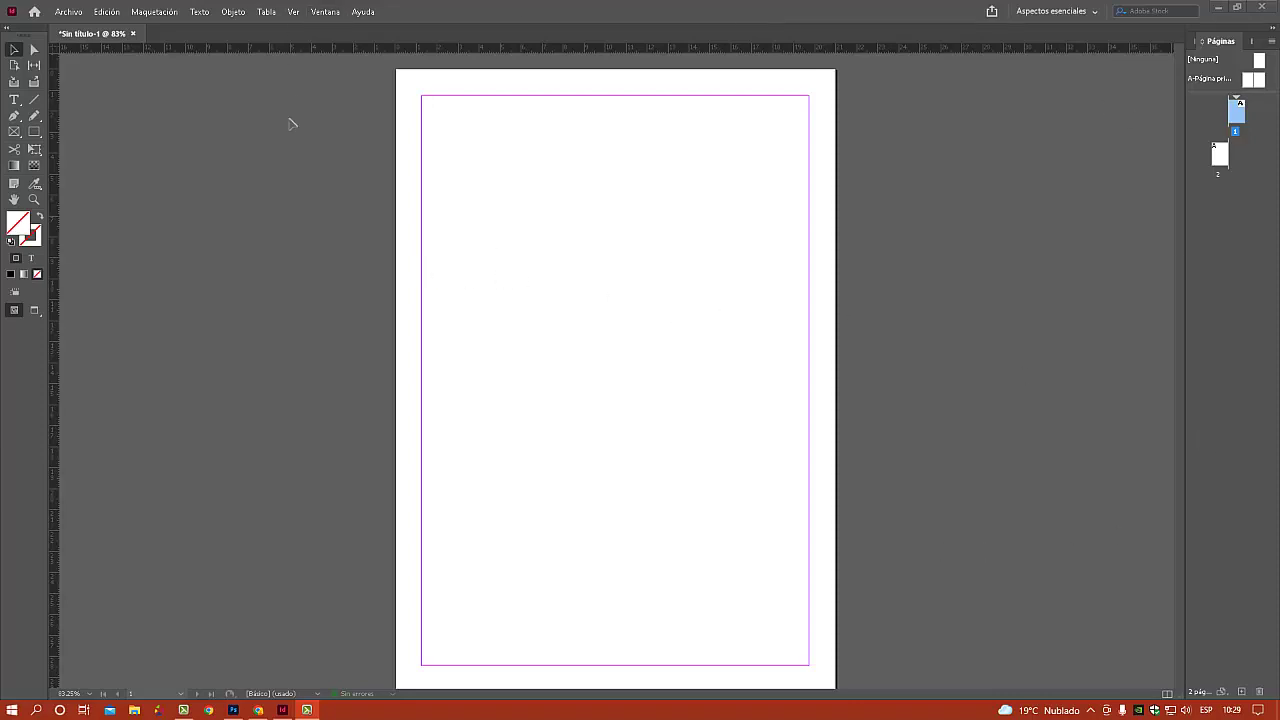
Draw a rectangle covering the whole first page, 21 × 29.7 cm, with its upper edge on the page edge.
click(34, 133)
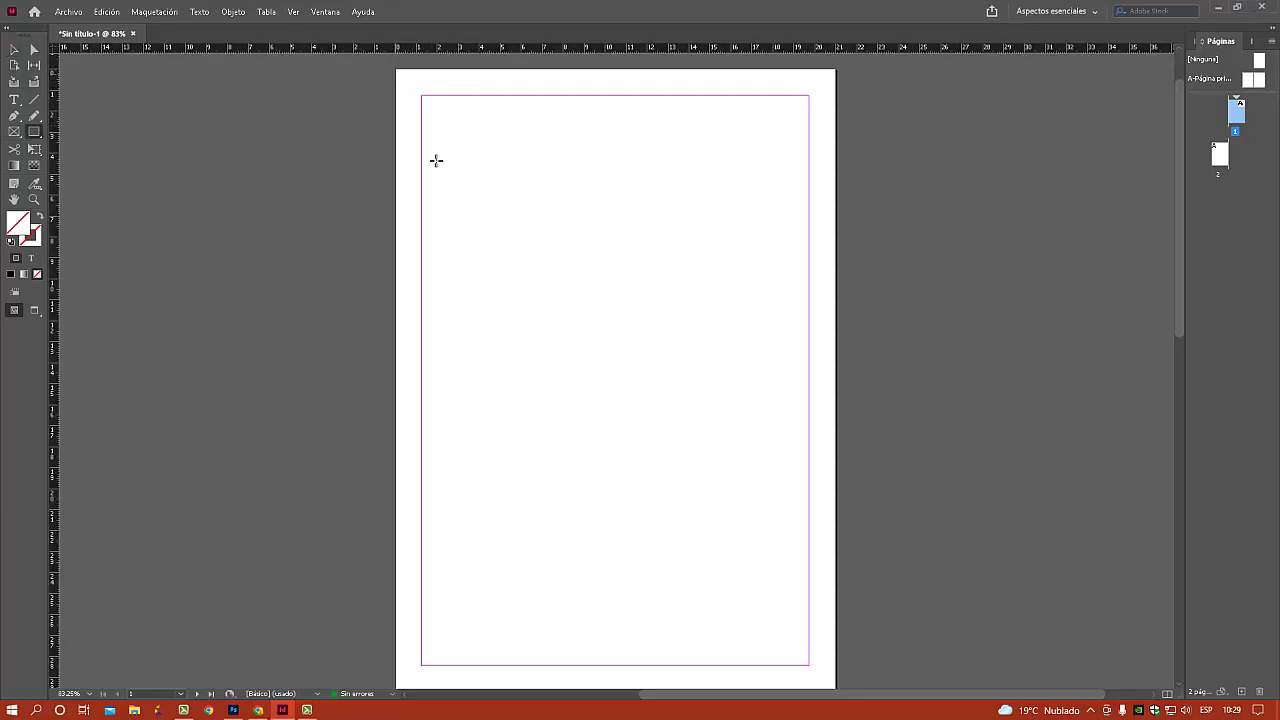
drag(396, 71, 836, 602)
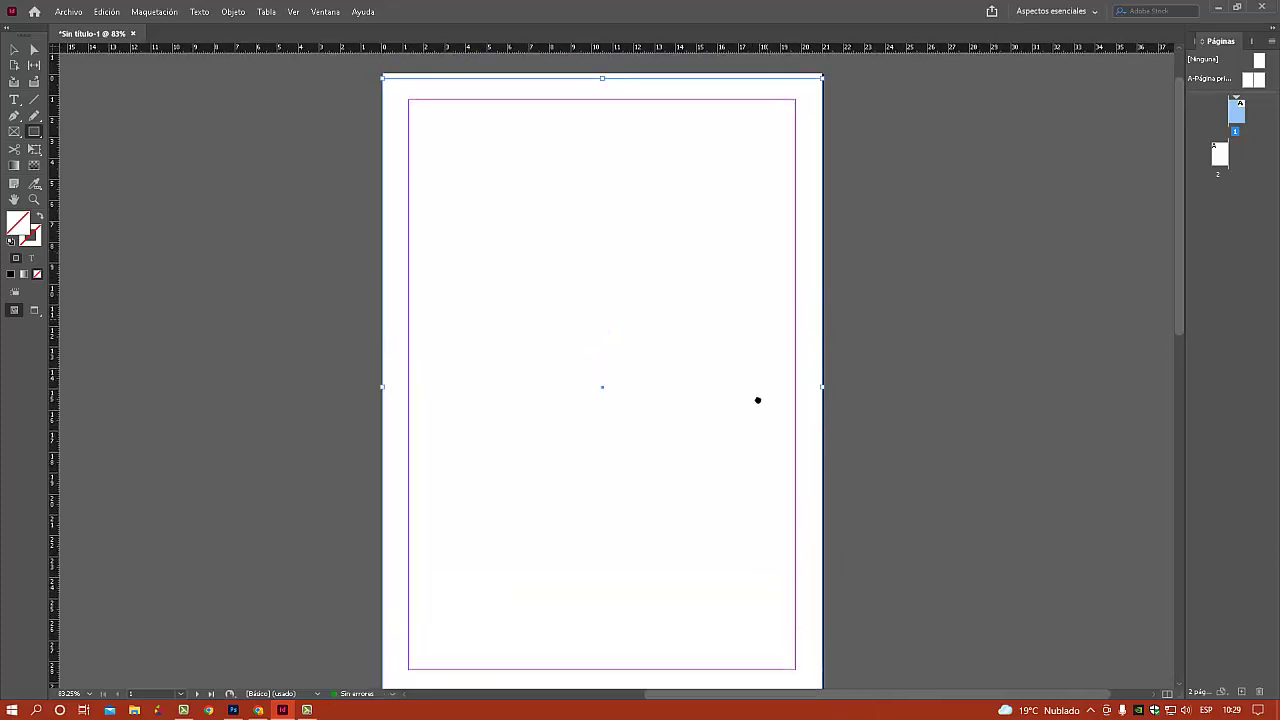
key(v)
drag(619, 166, 615, 193)
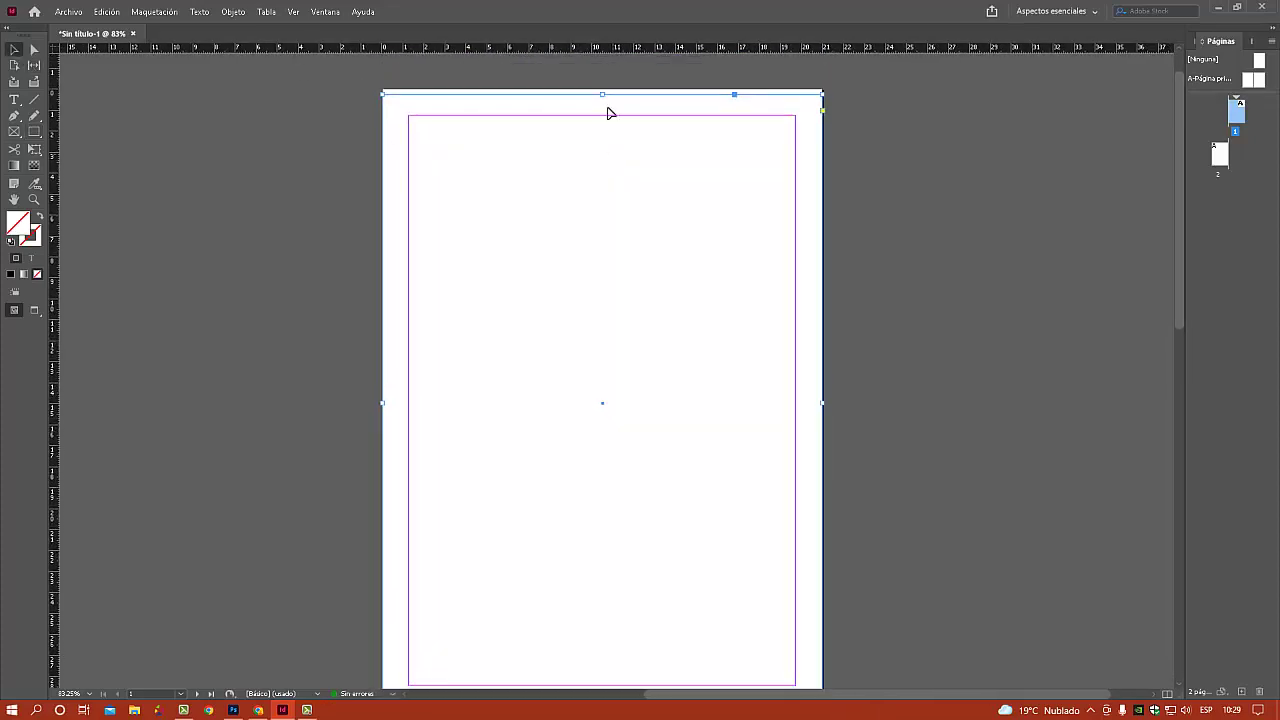
Display the Control panel and undock the Tools panel so it floats beside the page.
click(326, 11)
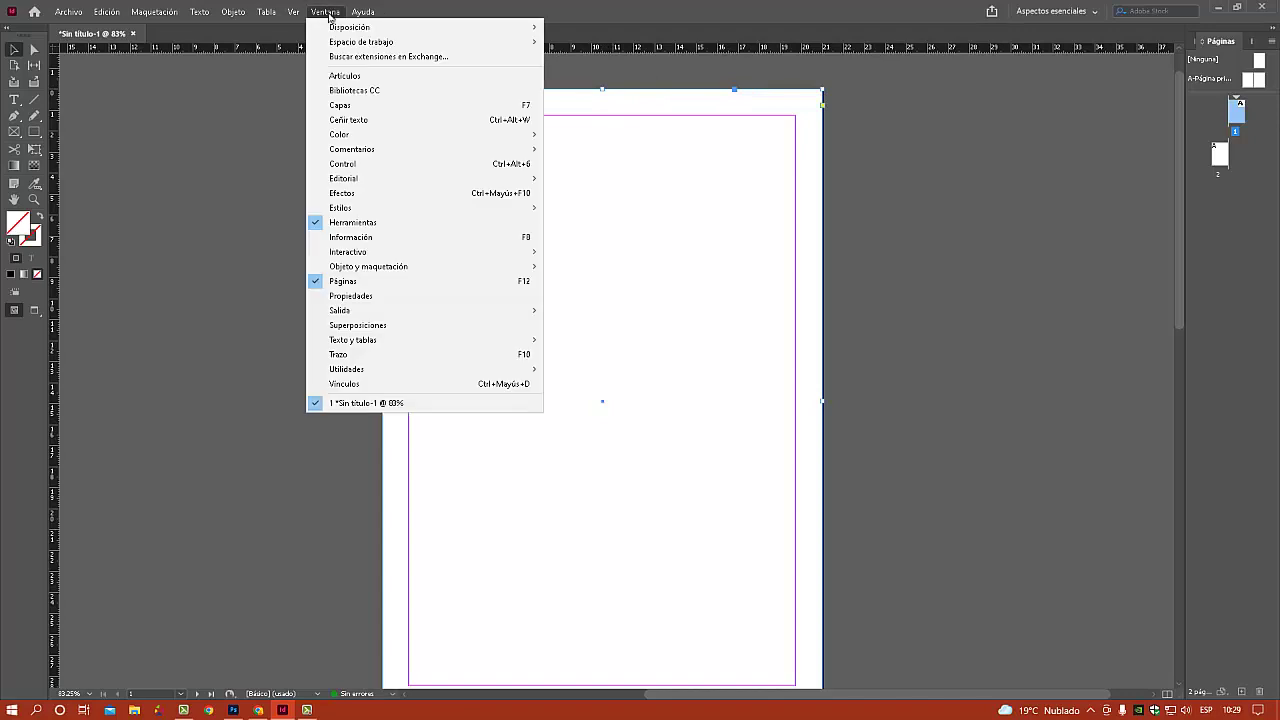
click(352, 164)
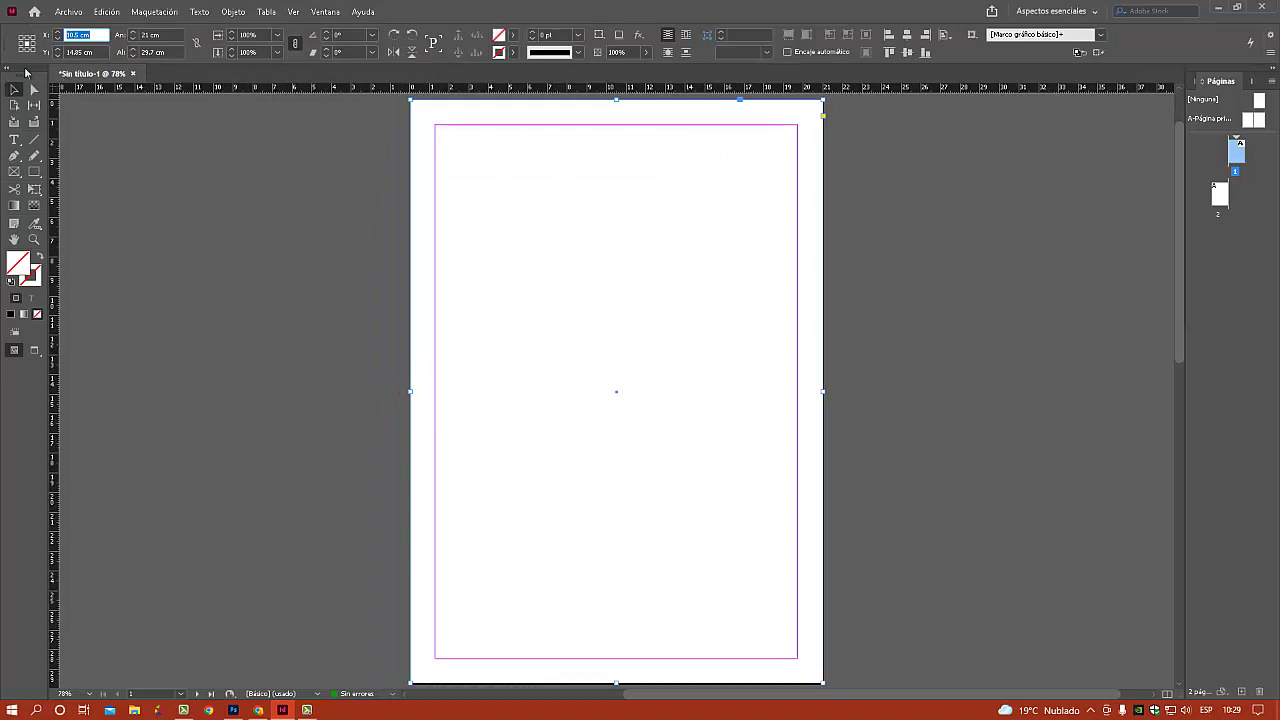
drag(25, 72, 169, 152)
Display the Color panel and detach it as a floating panel next to the page.
click(326, 11)
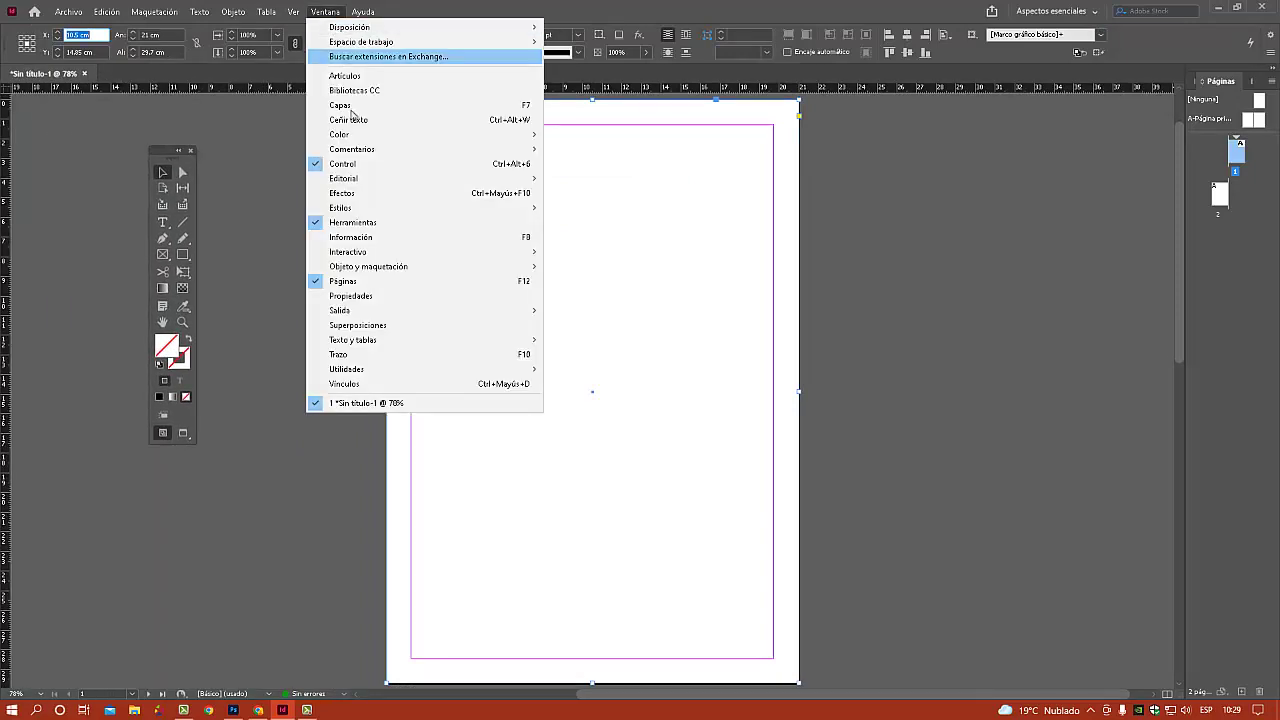
mouse_move(380, 134)
click(580, 135)
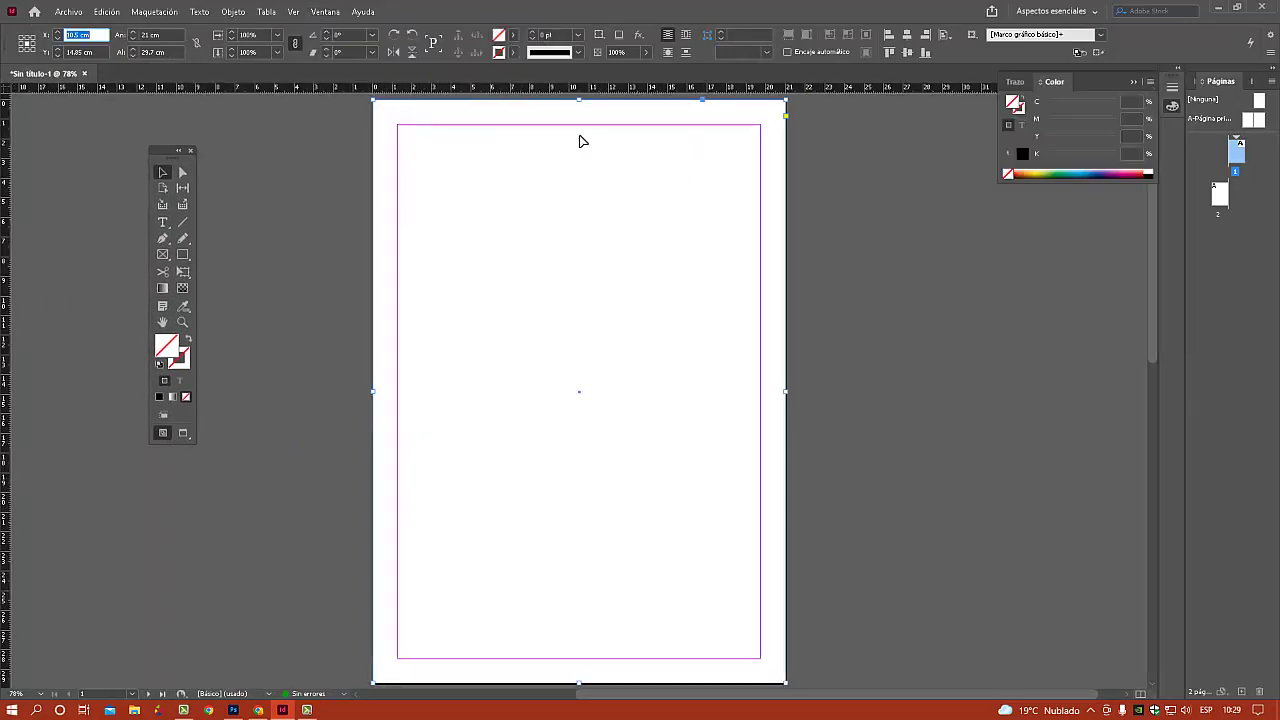
drag(1058, 84, 828, 115)
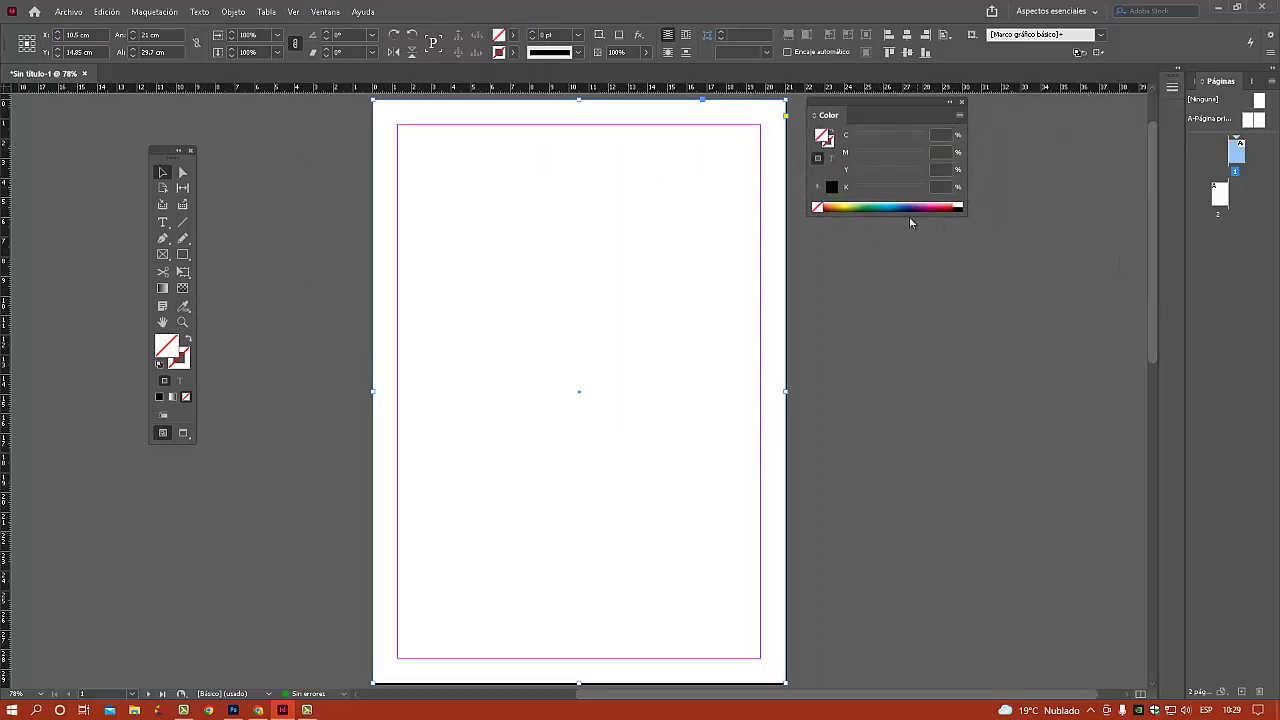
Fill the page rectangle with teal C=75 M=0 Y=46 K=0 and add that color to the swatches.
click(886, 205)
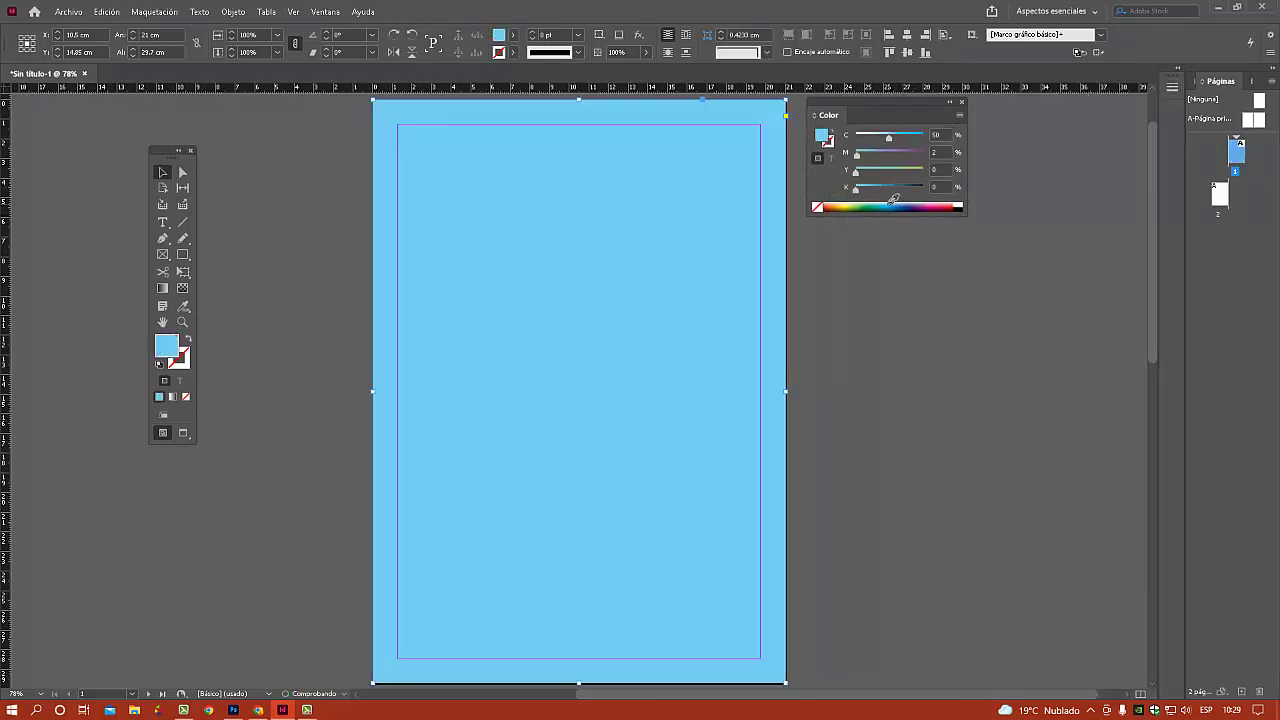
click(880, 202)
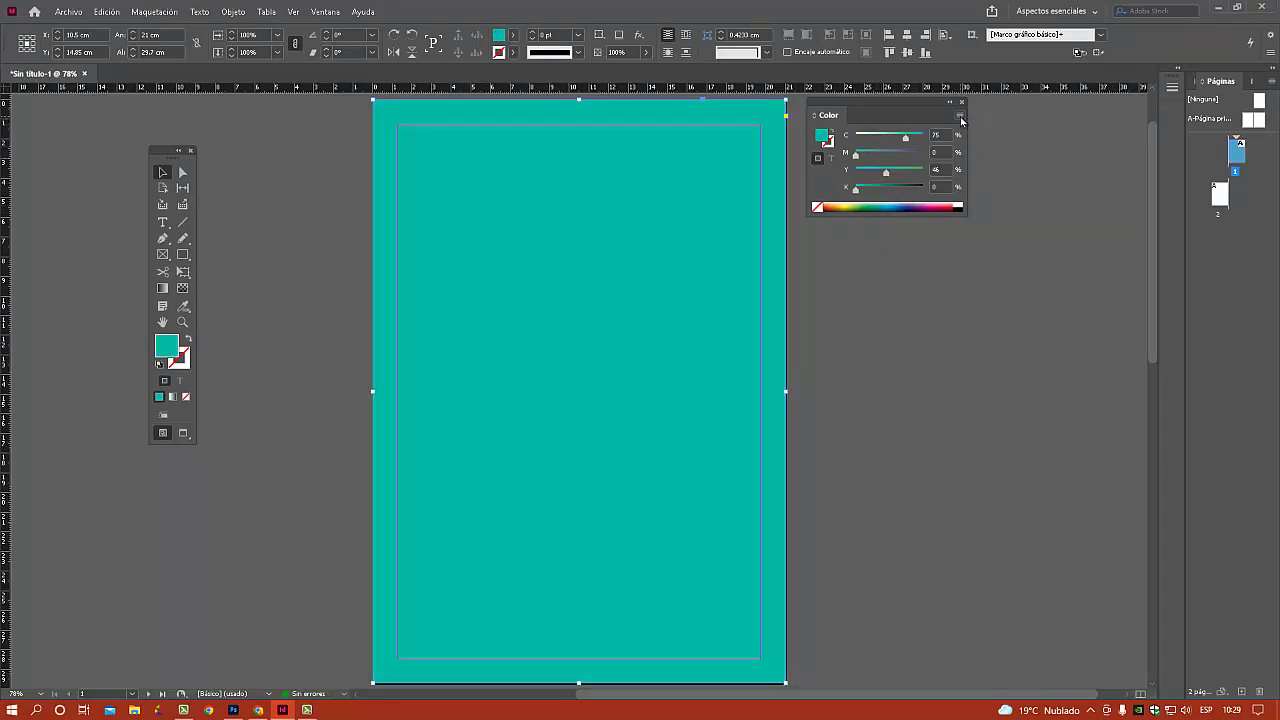
click(960, 116)
click(1034, 203)
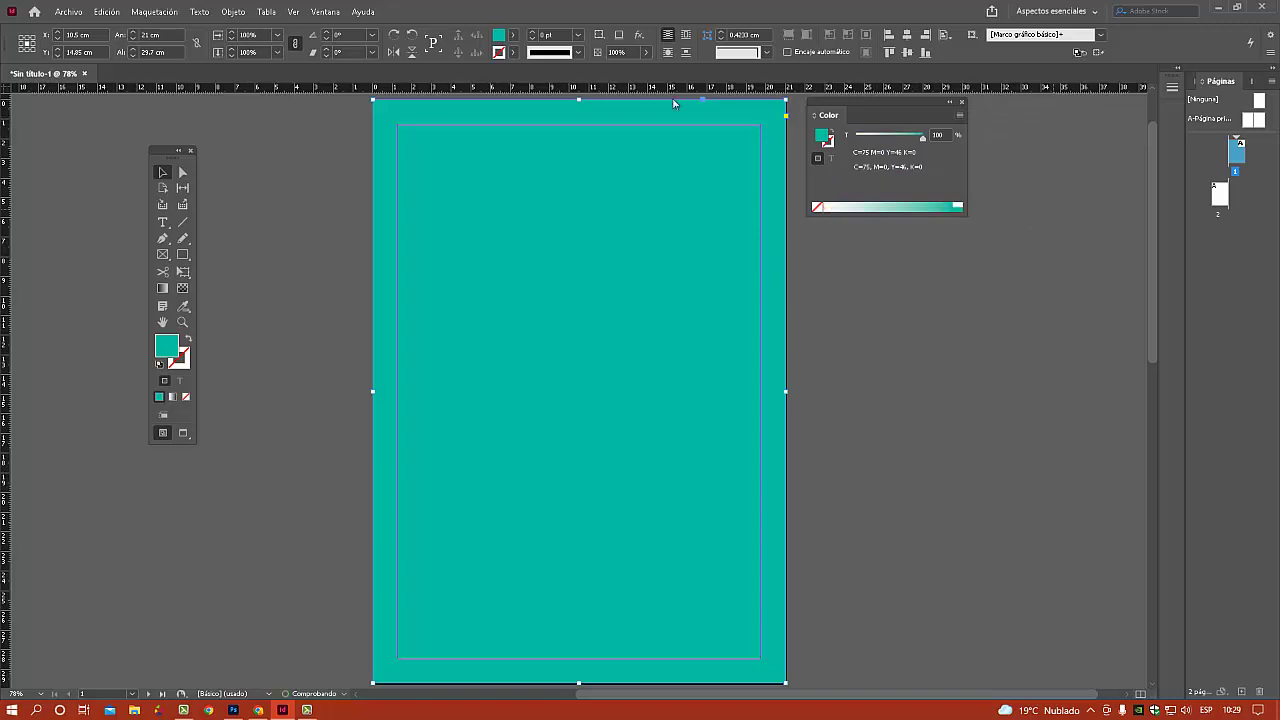
Check the new teal in the fill swatches, and shift the Color panel away from the page with the rectangle deselected.
click(513, 35)
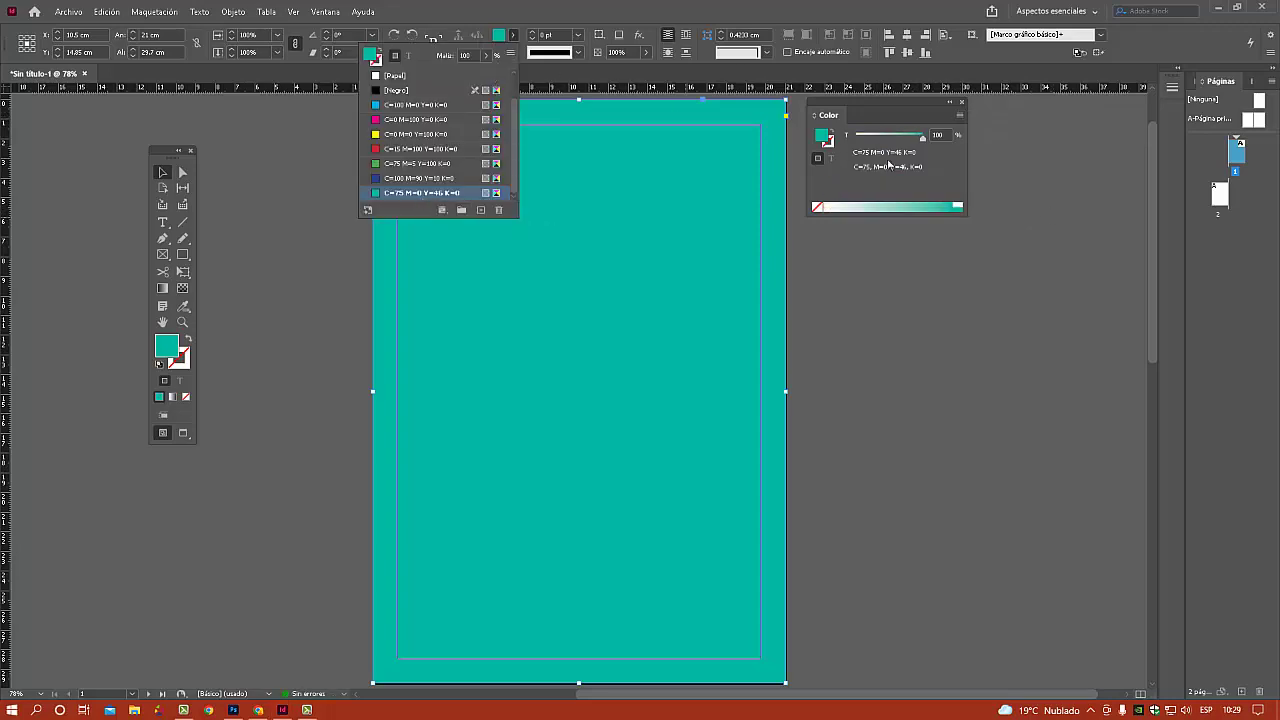
click(885, 108)
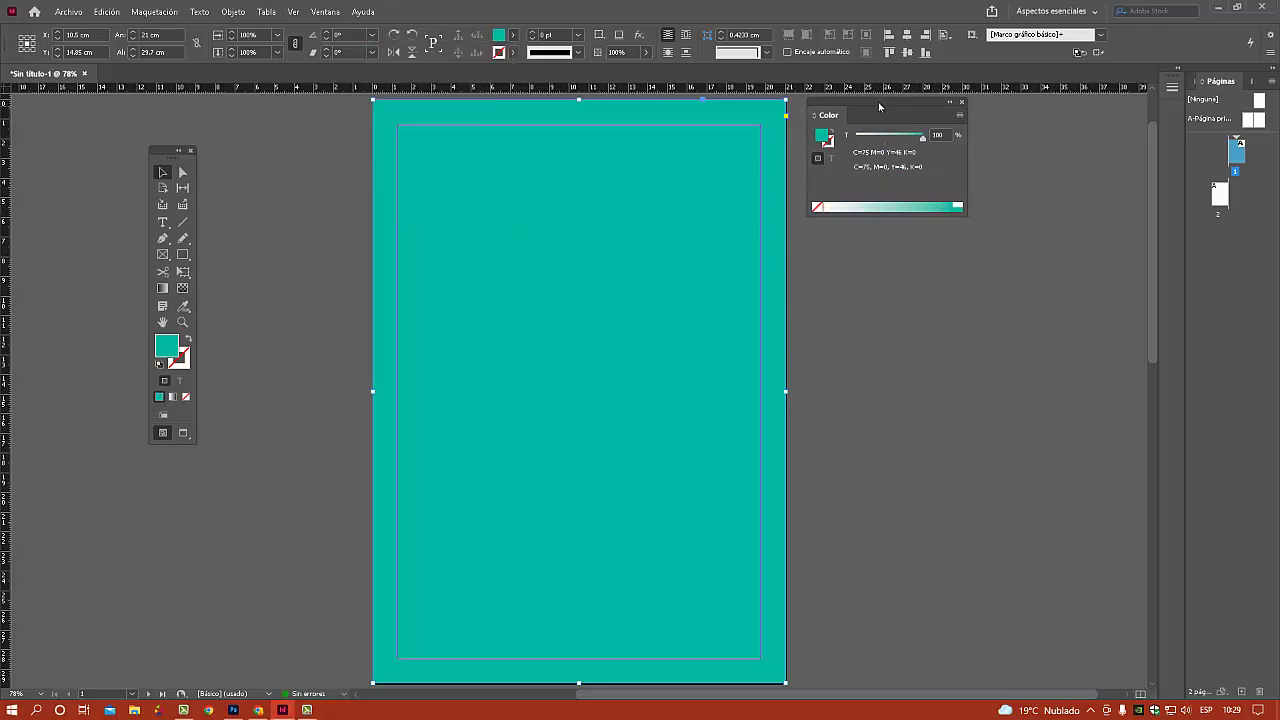
drag(880, 107, 982, 114)
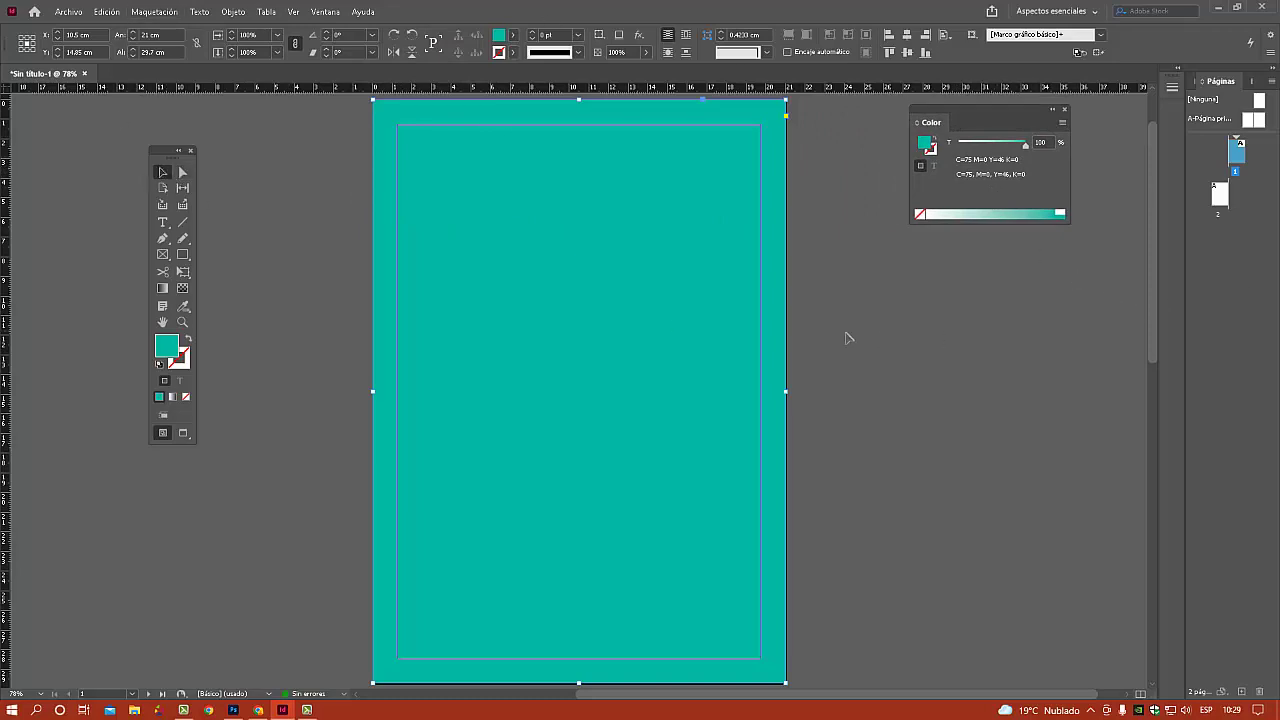
click(887, 351)
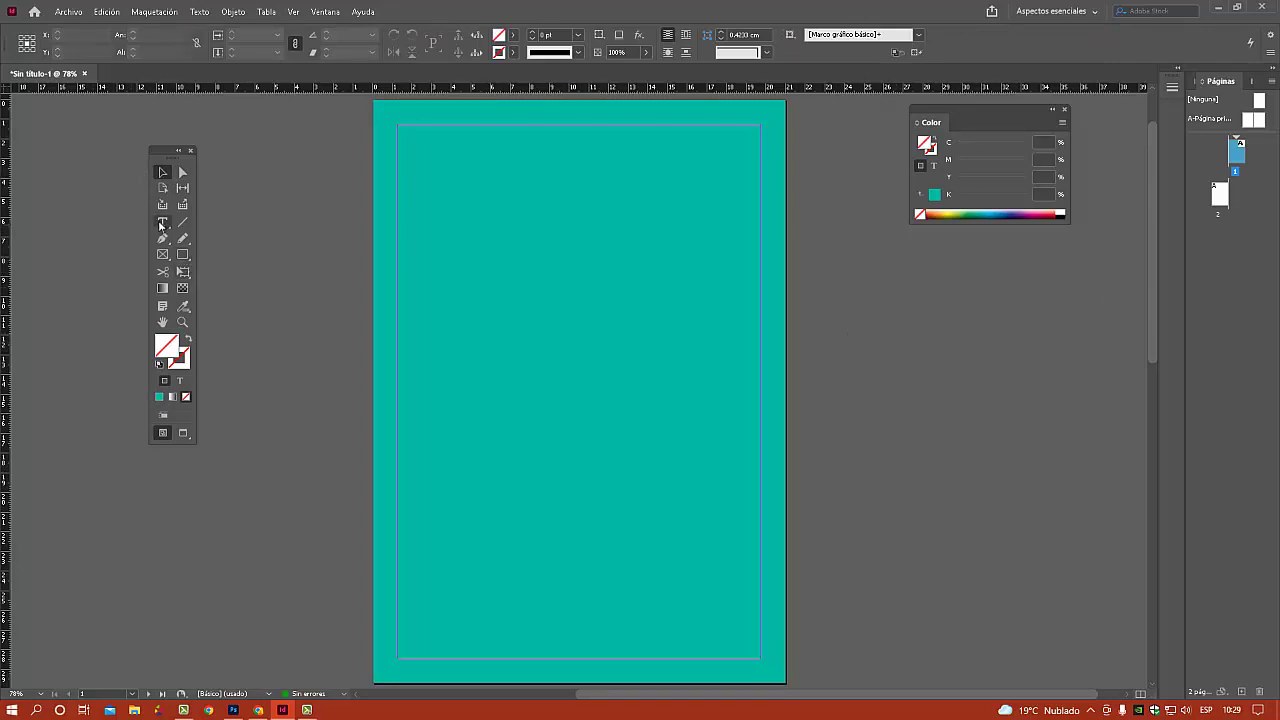
Create a text frame of about 18.5 × 17.3 cm between the page margins and fill it with placeholder text.
key(t)
drag(405, 146, 761, 463)
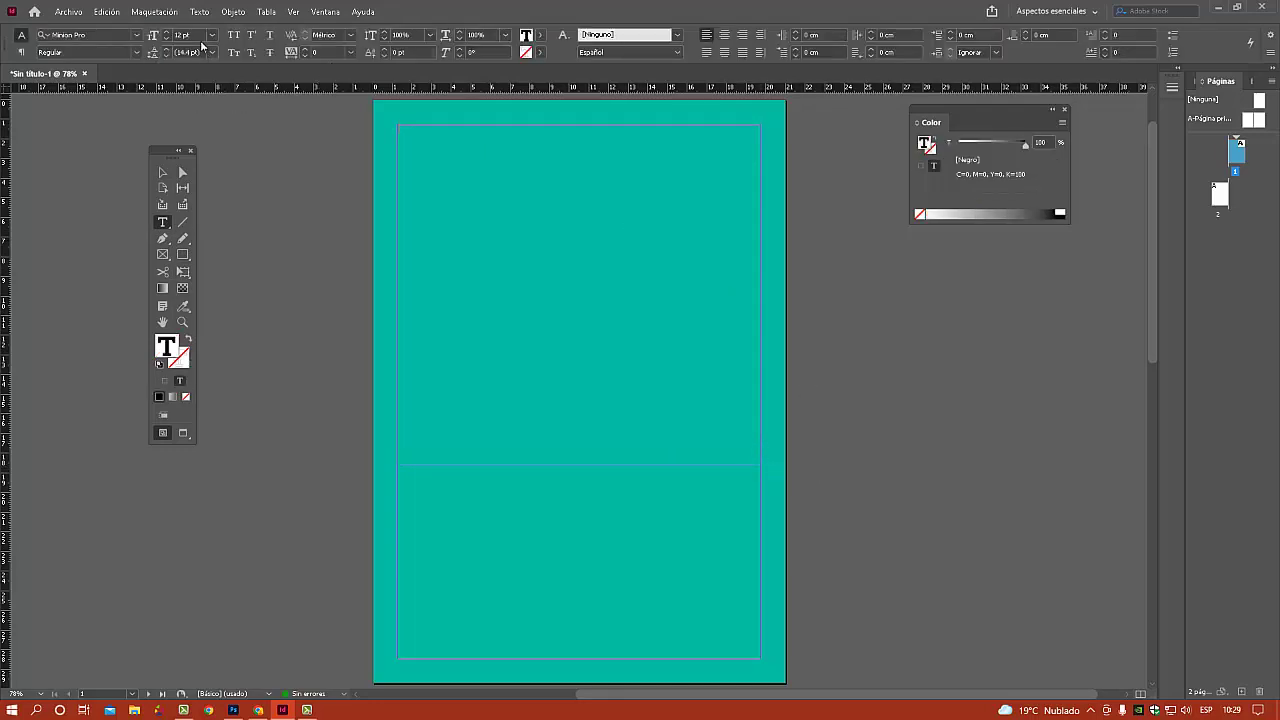
right_click(466, 170)
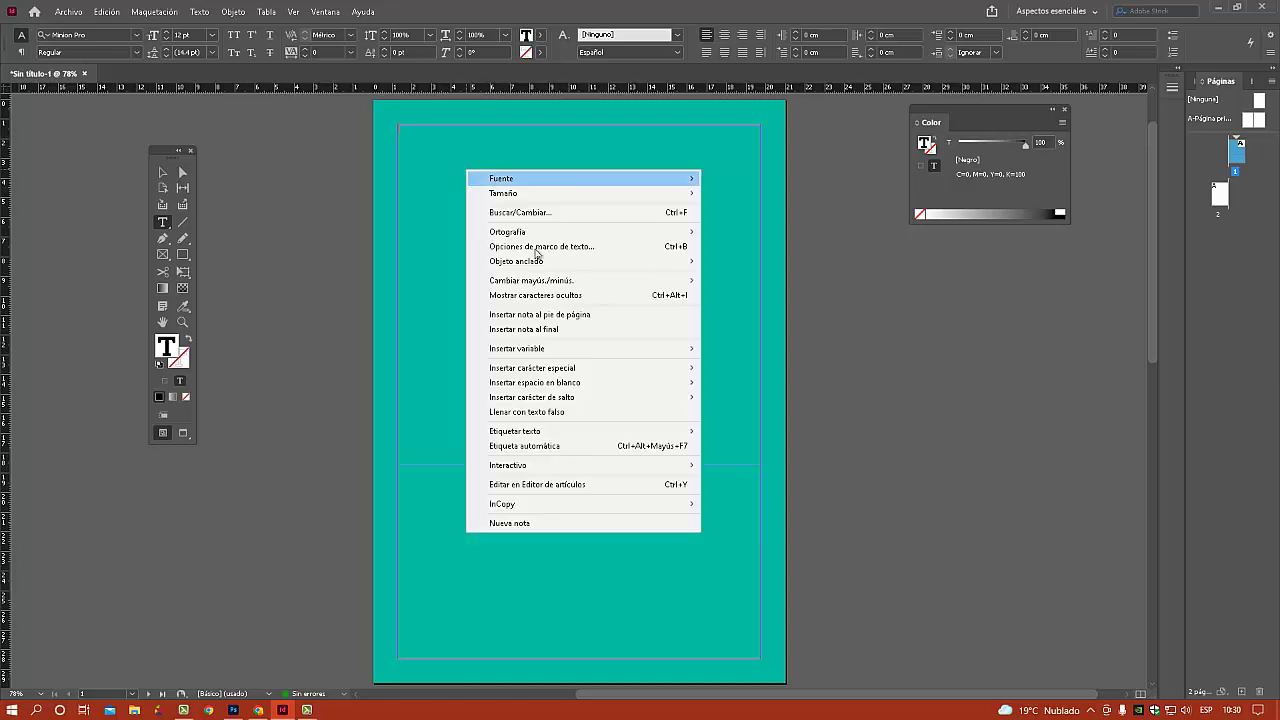
click(566, 414)
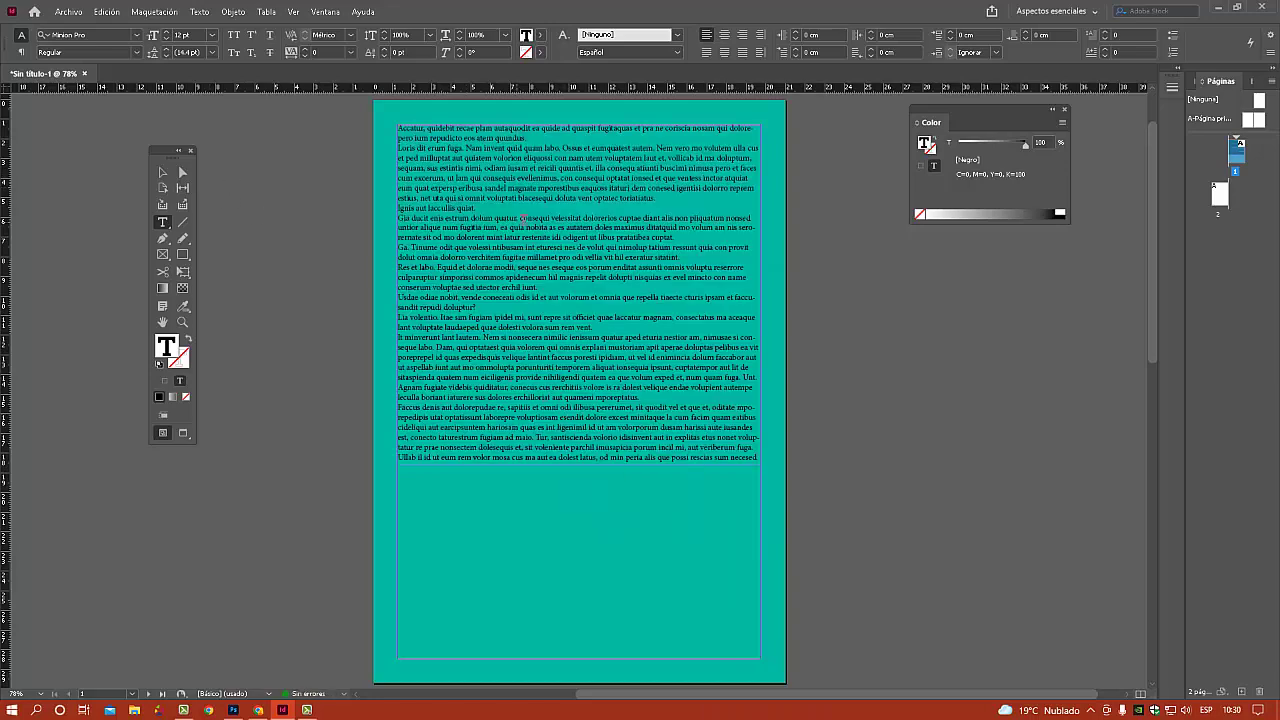
Set the font of all the placeholder text to Century Gothic.
key(ctrl+a)
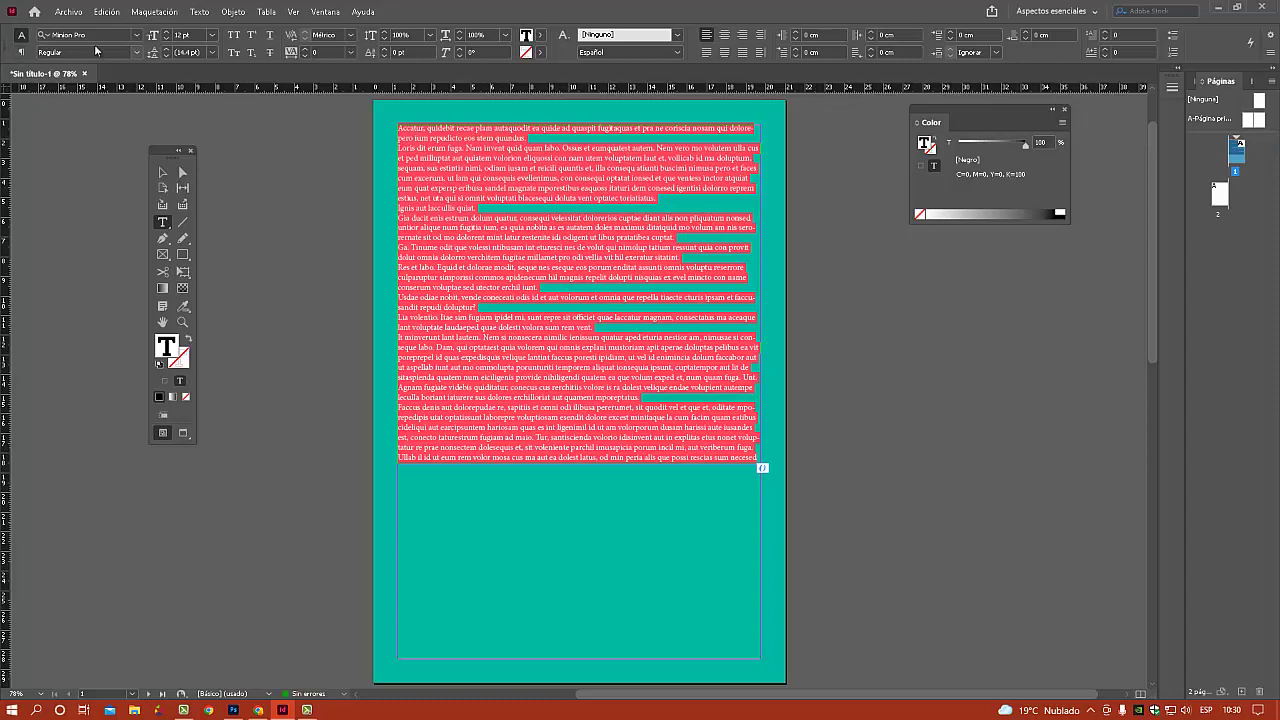
click(137, 35)
click(139, 36)
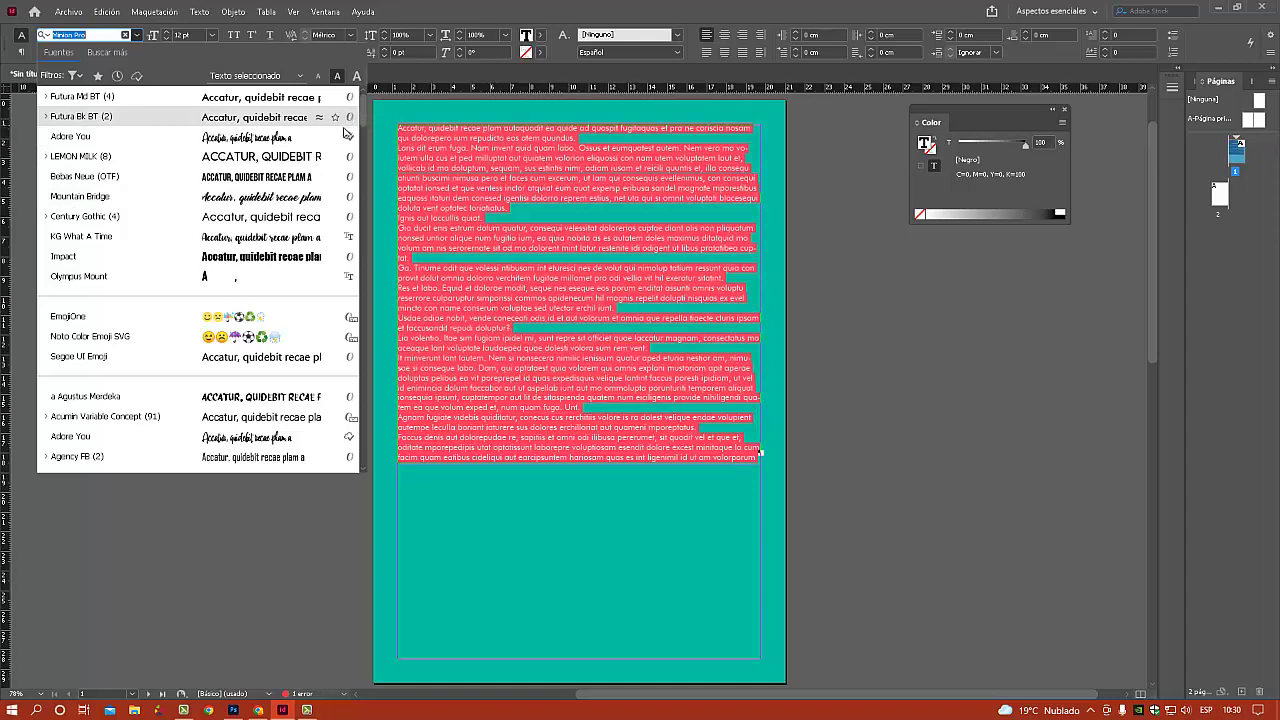
click(240, 216)
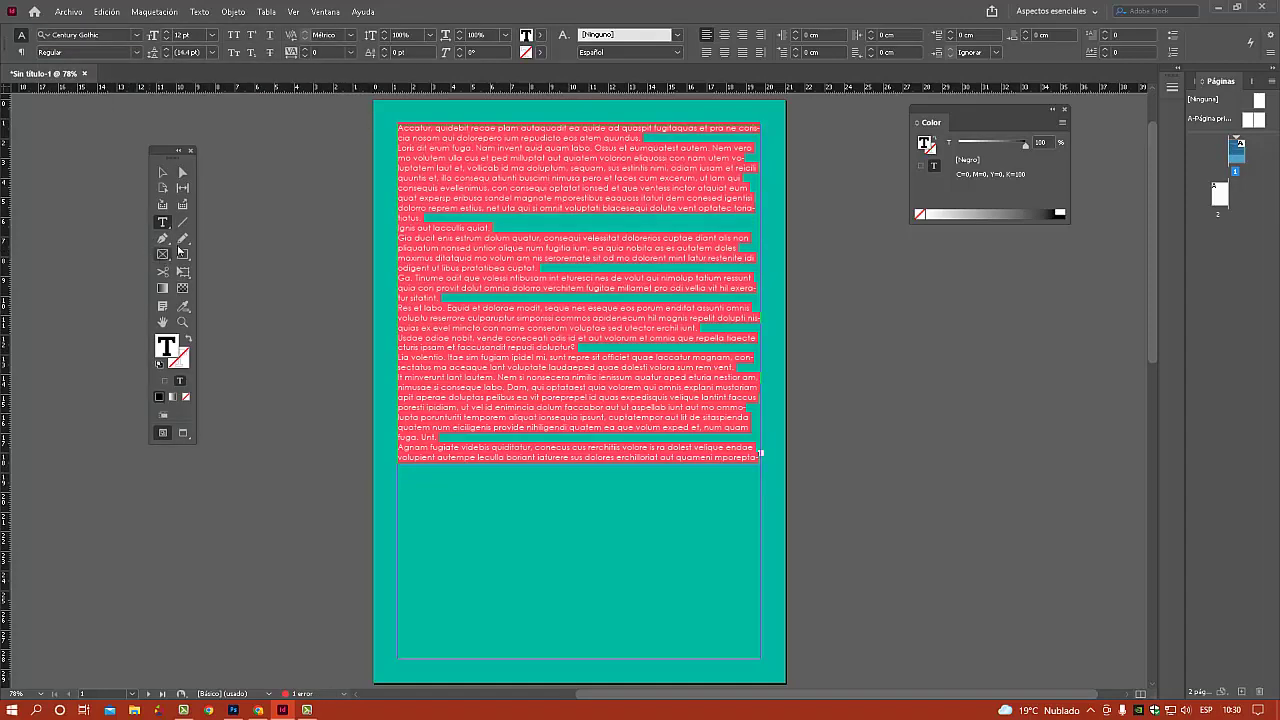
Justify all paragraphs with the last line aligned left and set the space after each to 0.3 cm.
click(19, 53)
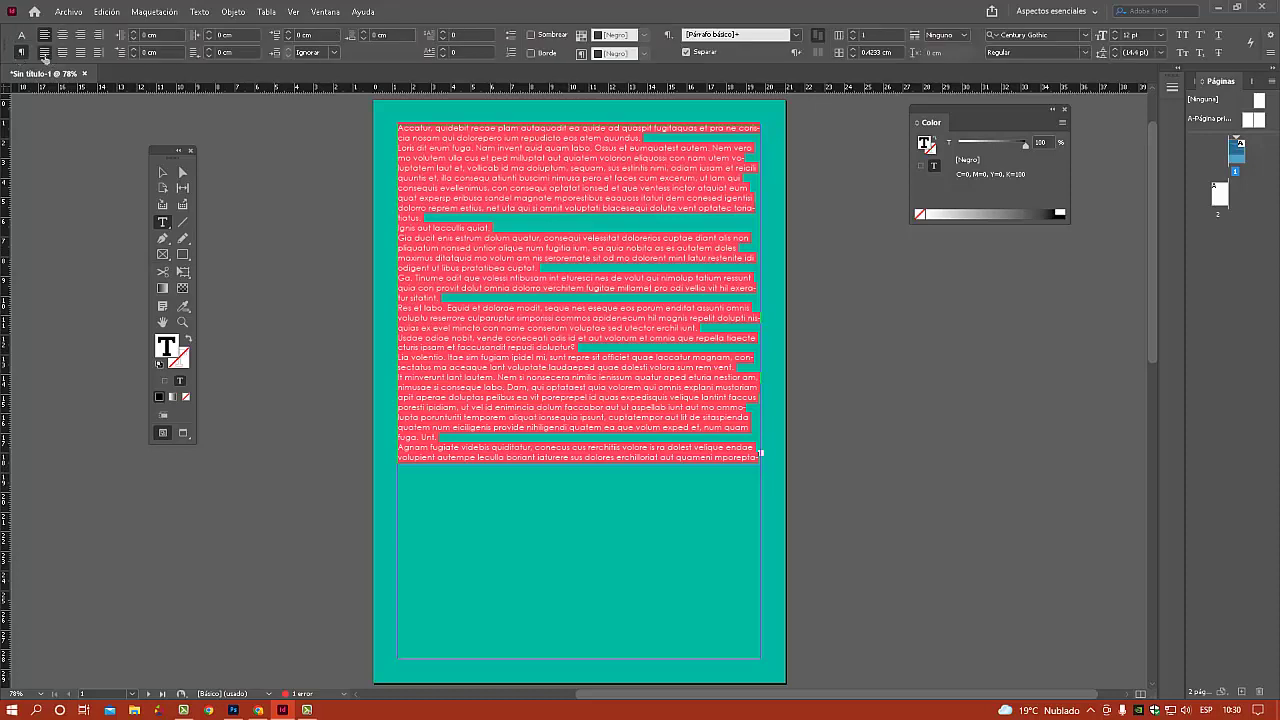
click(44, 52)
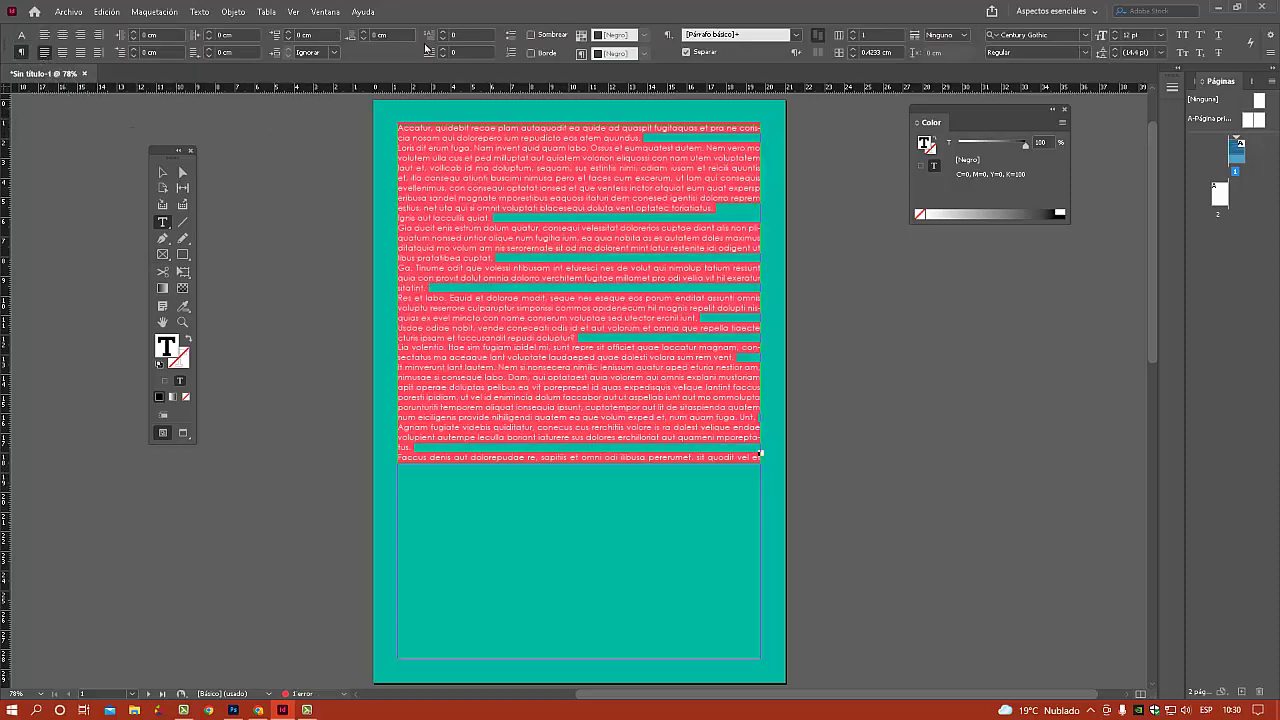
click(399, 34)
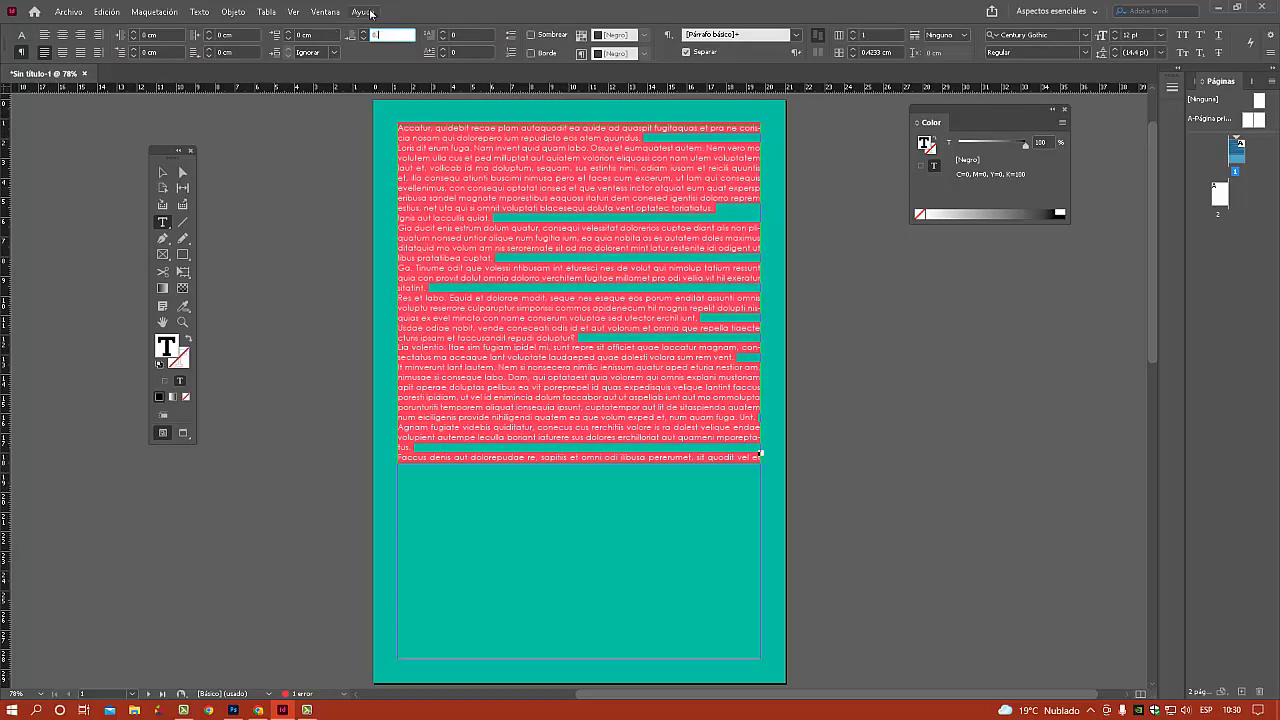
text(0.3)
key(Return)
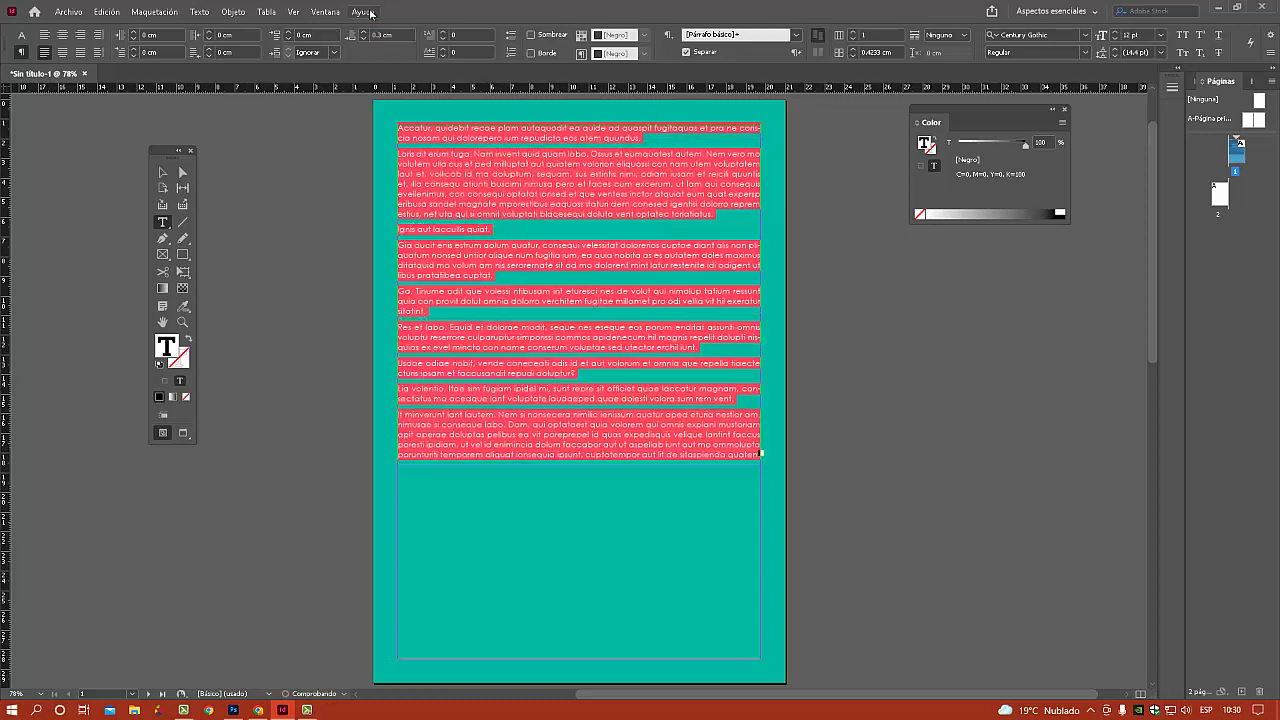
click(556, 201)
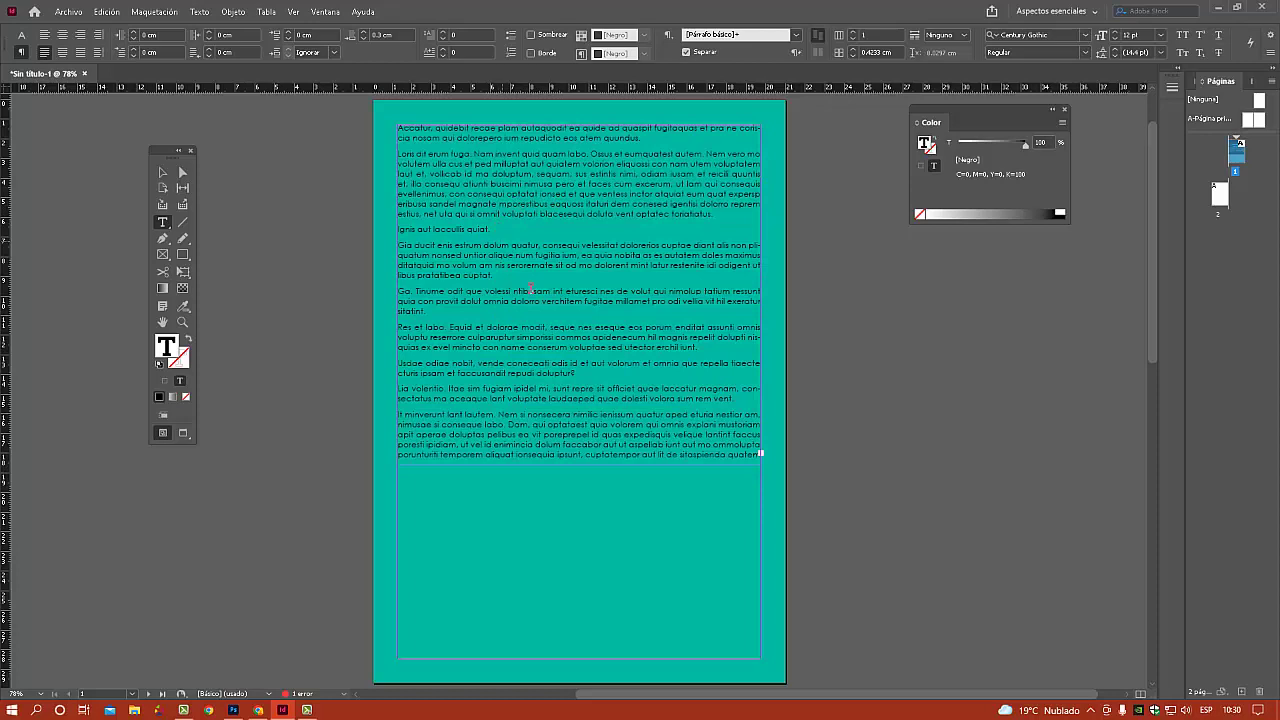
Split the text frame into 2 columns and extend it down to the page's lower margin.
click(163, 172)
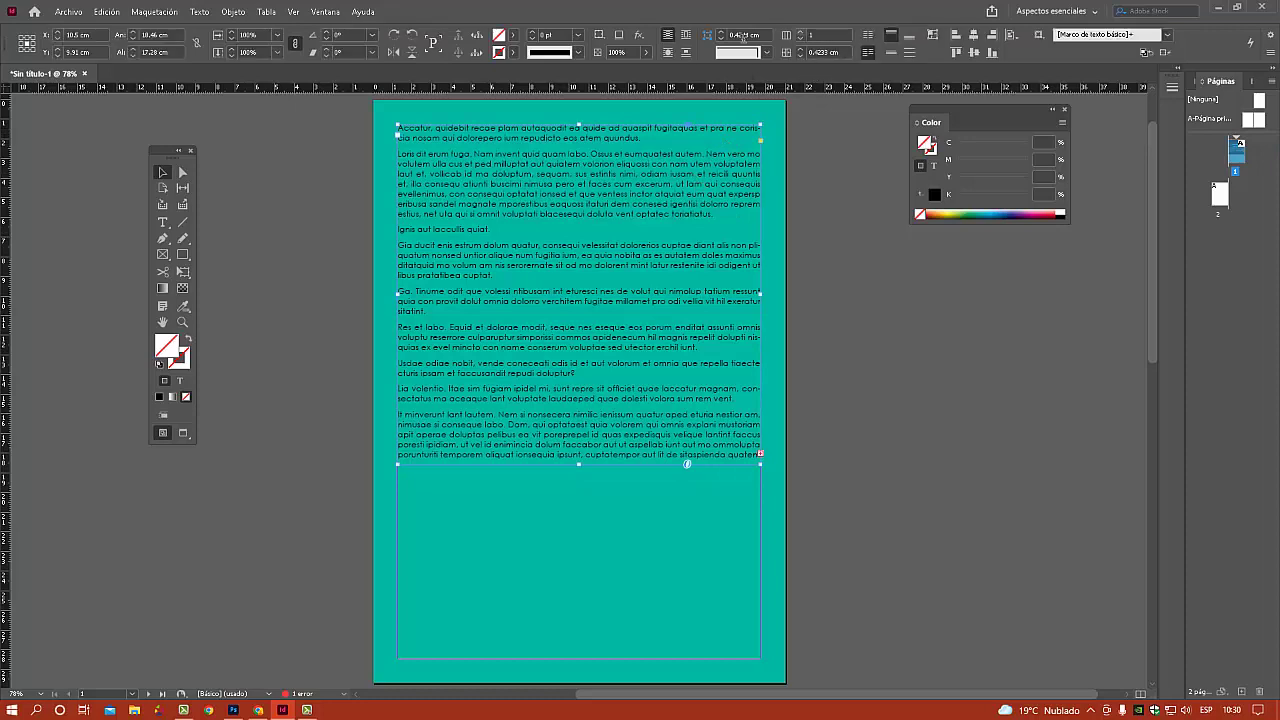
click(800, 31)
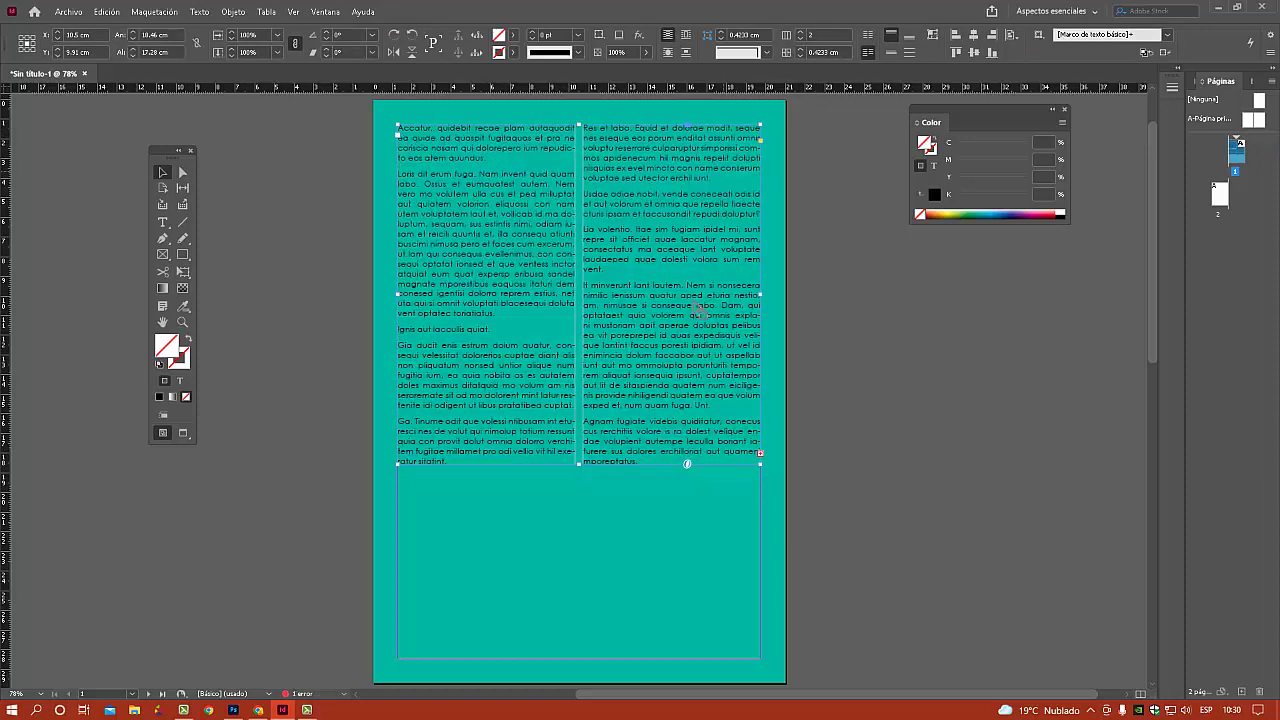
drag(576, 497, 580, 658)
click(858, 445)
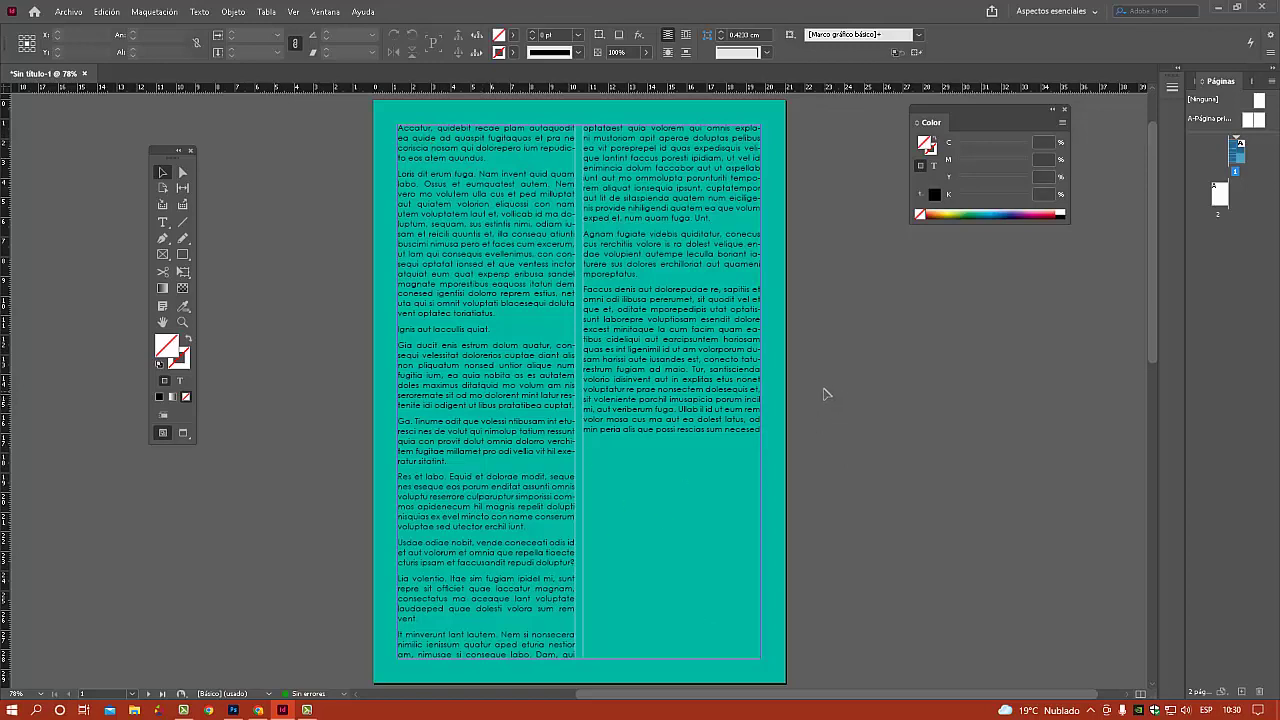
Place the image pexels-pixabay-161559 at about 13.9 × 9.1 cm and move it over the lower part of the two text columns.
click(70, 12)
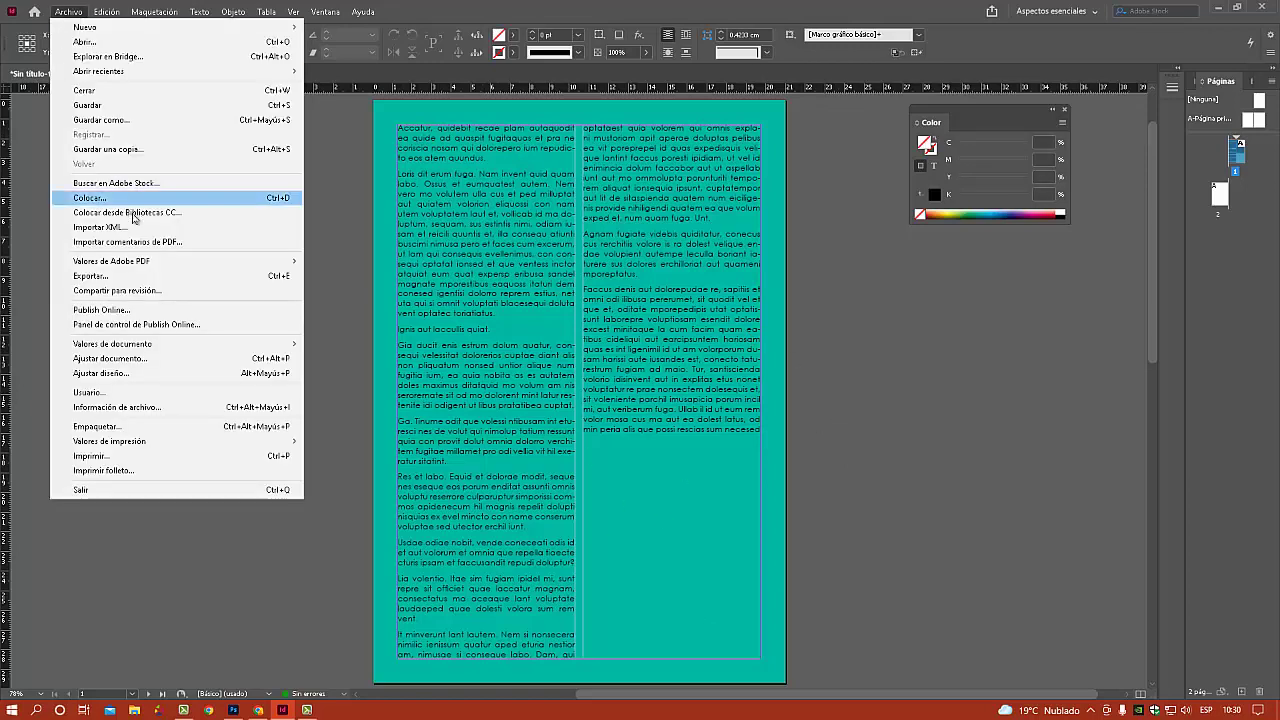
click(118, 198)
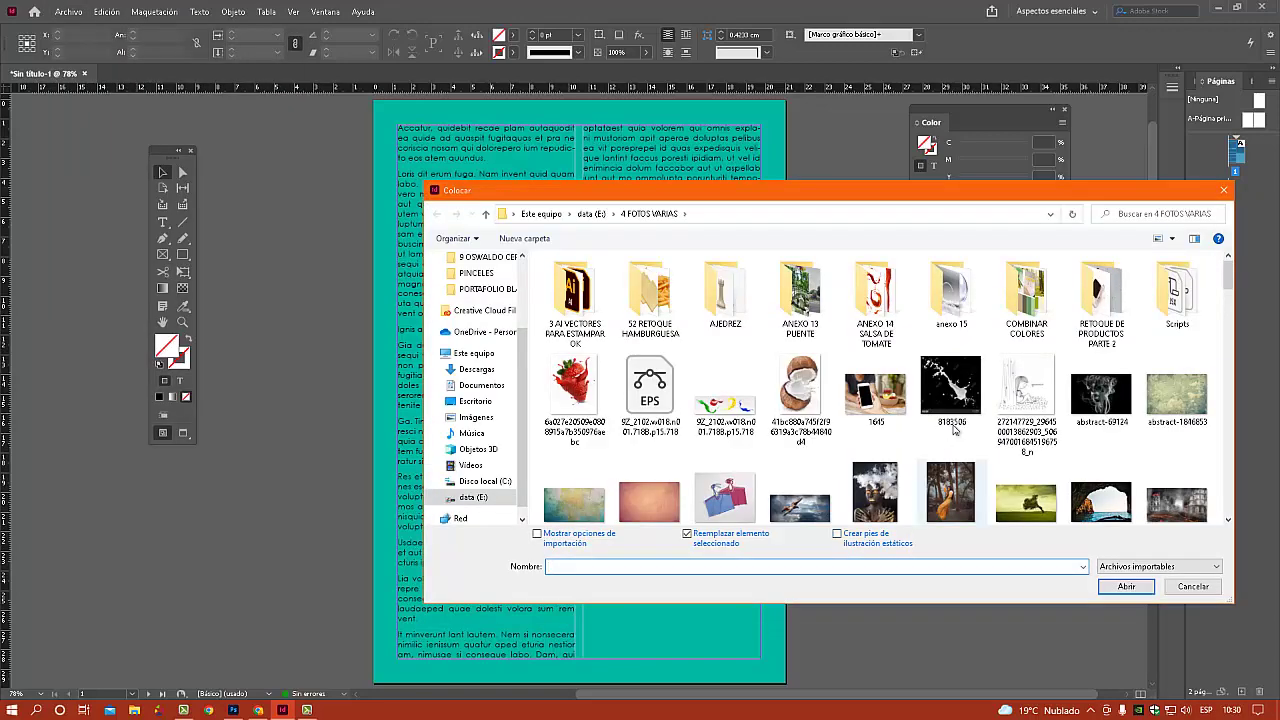
scroll(962, 395, down, 5)
scroll(962, 395, down, 1)
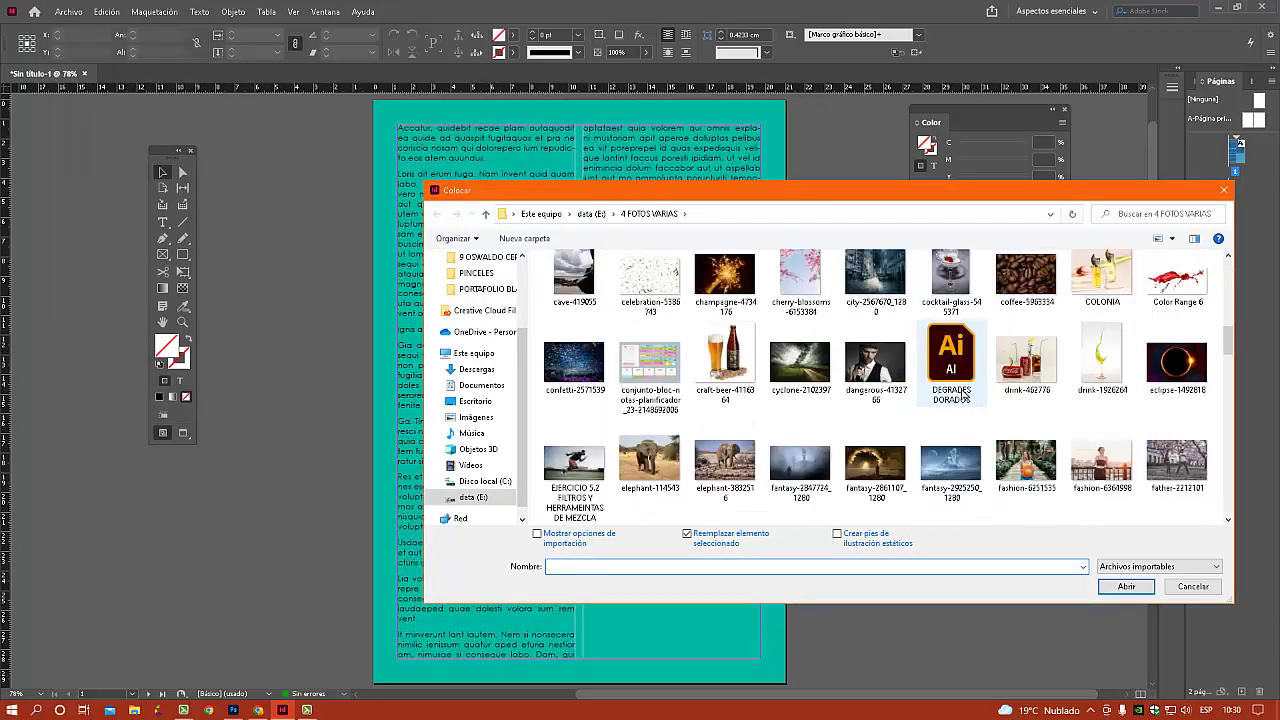
scroll(962, 395, down, 3)
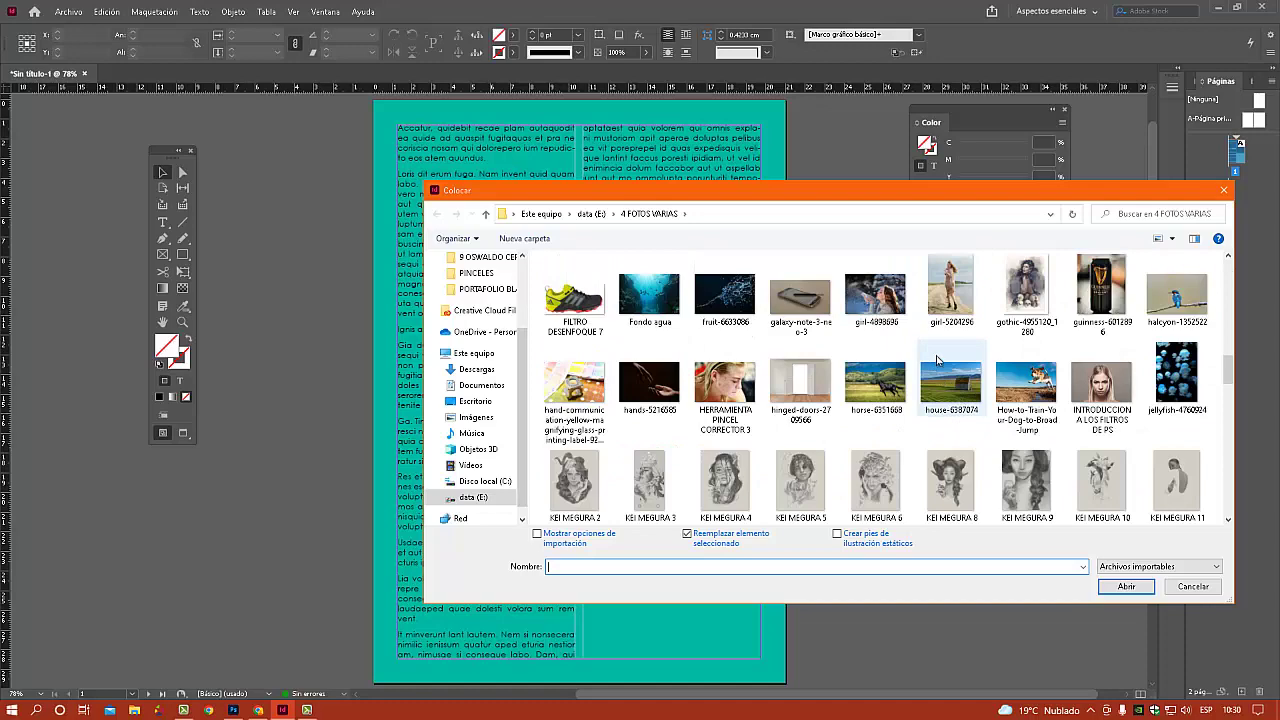
scroll(938, 360, down, 8)
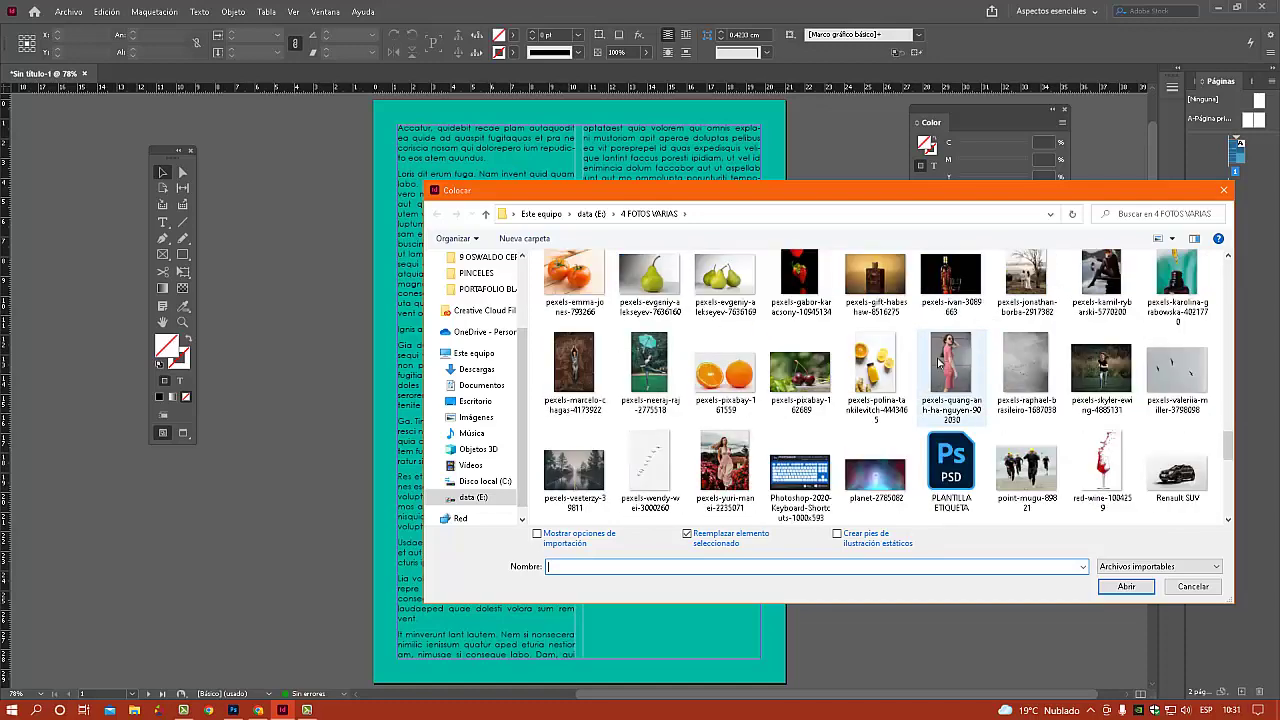
scroll(962, 408, down, 2)
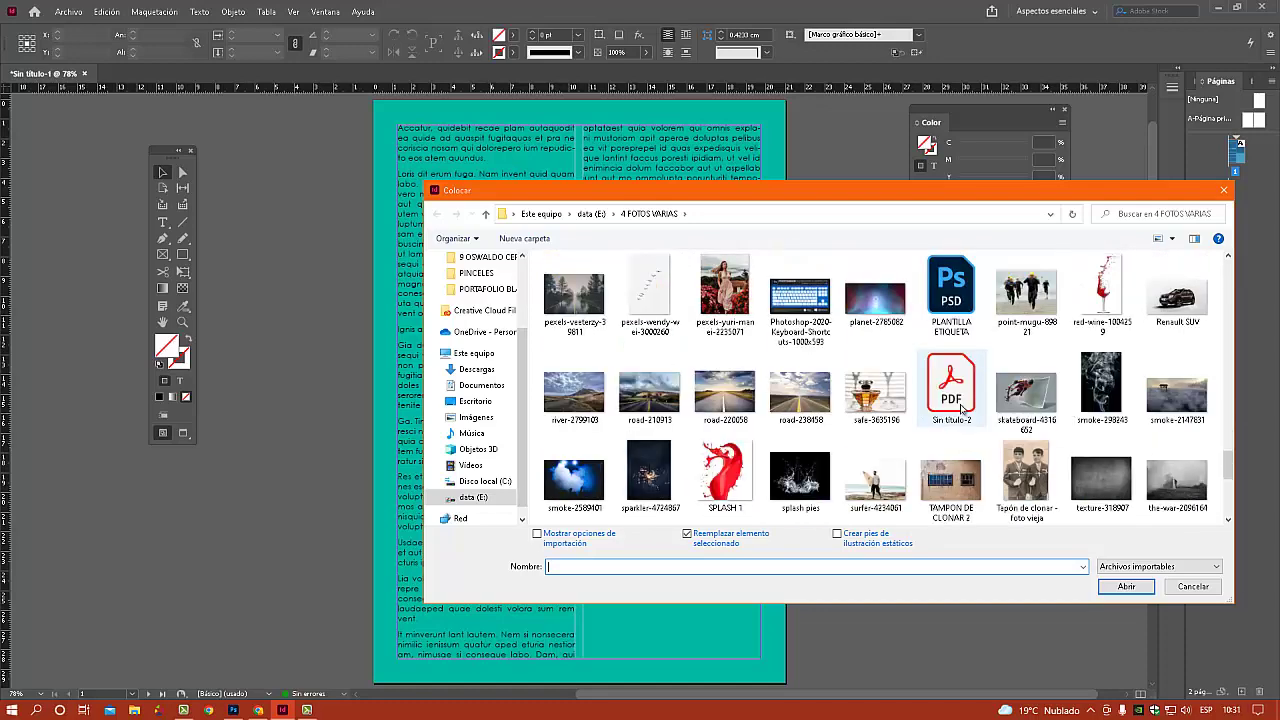
scroll(958, 400, up, 1)
click(725, 290)
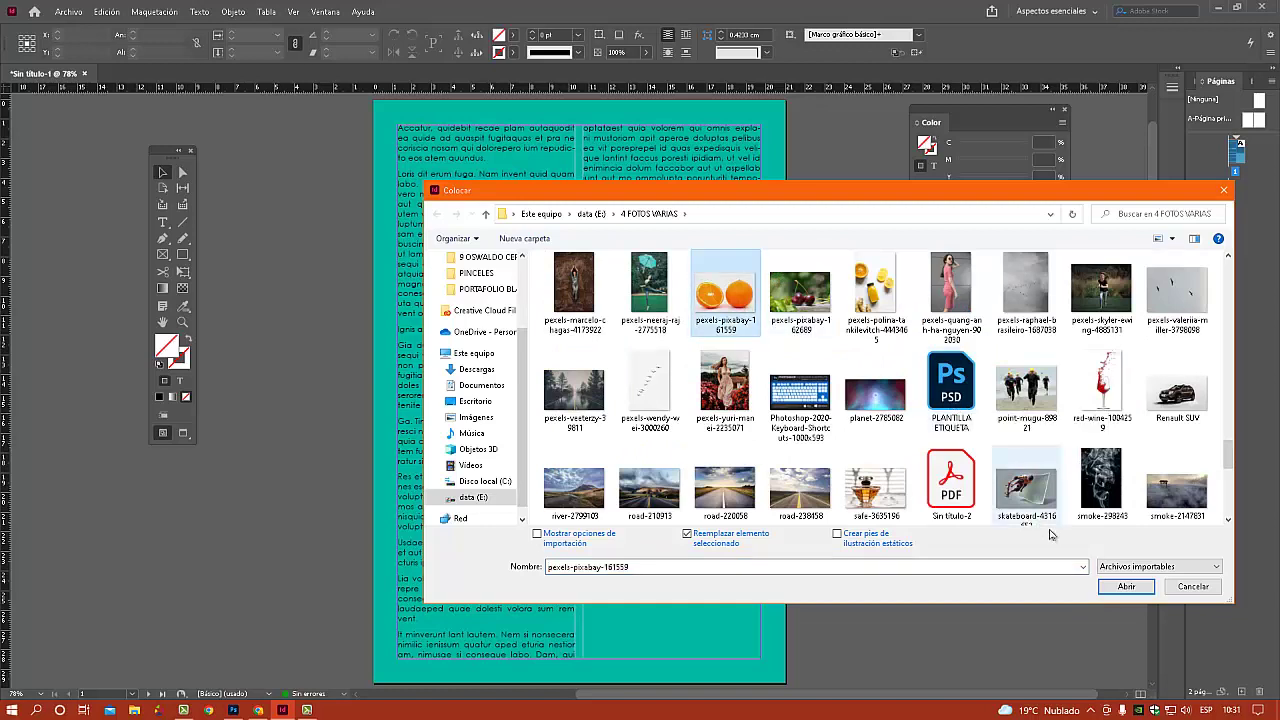
click(1126, 587)
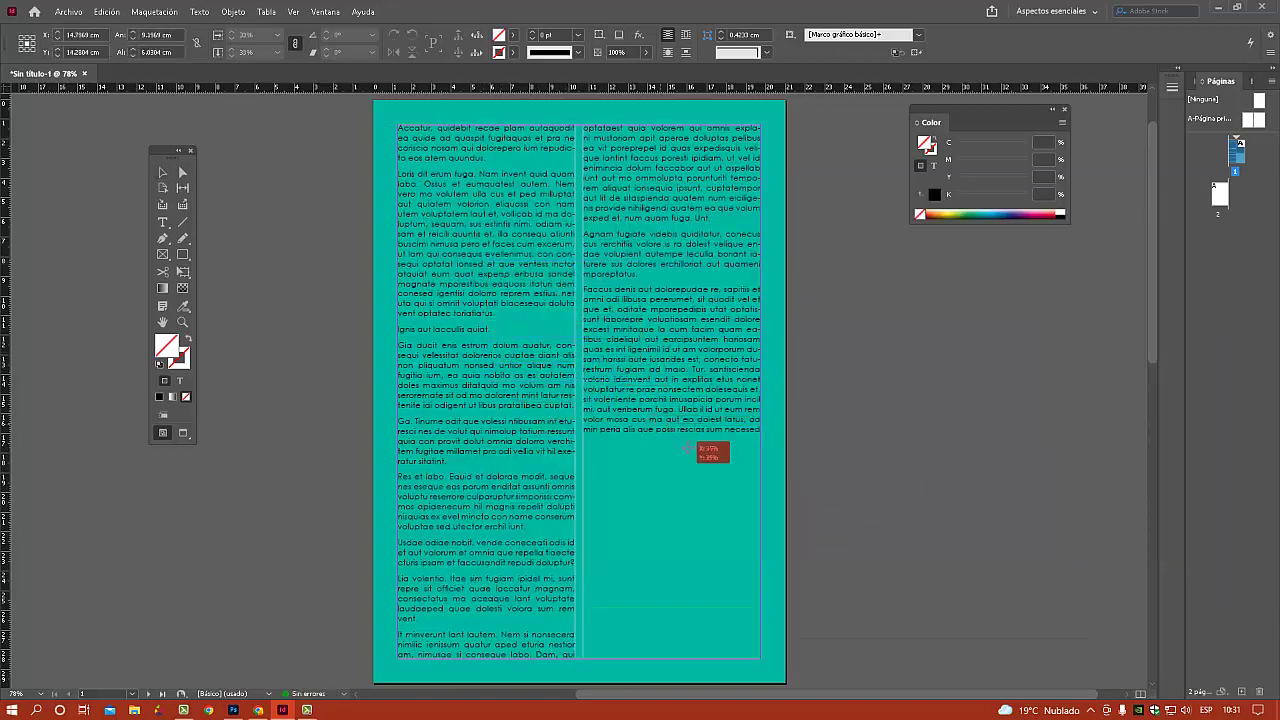
drag(753, 518, 755, 520)
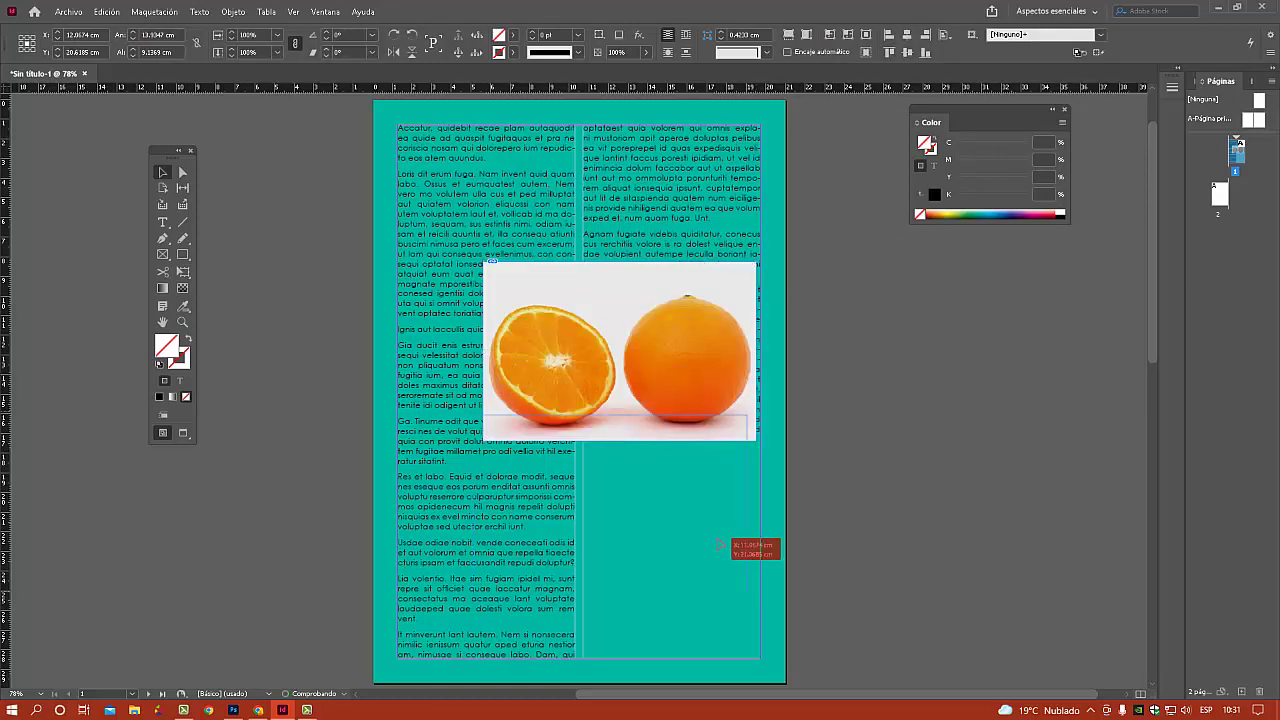
drag(718, 568, 646, 550)
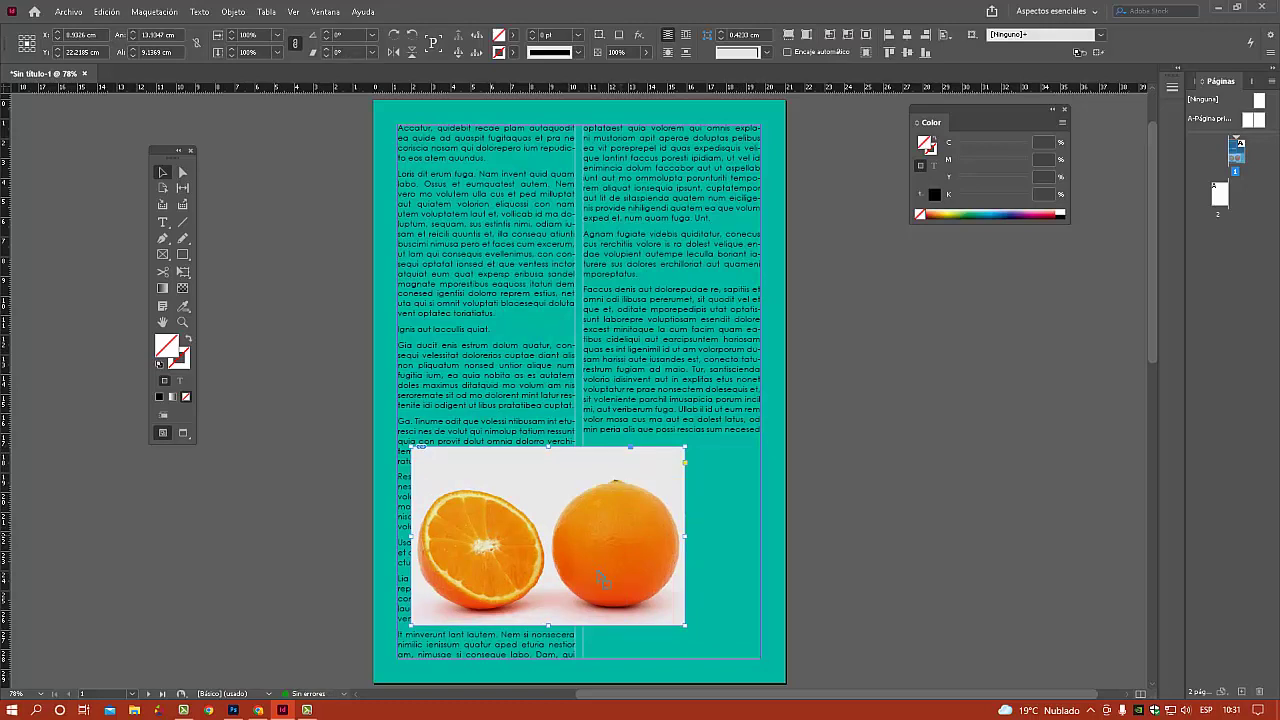
click(936, 457)
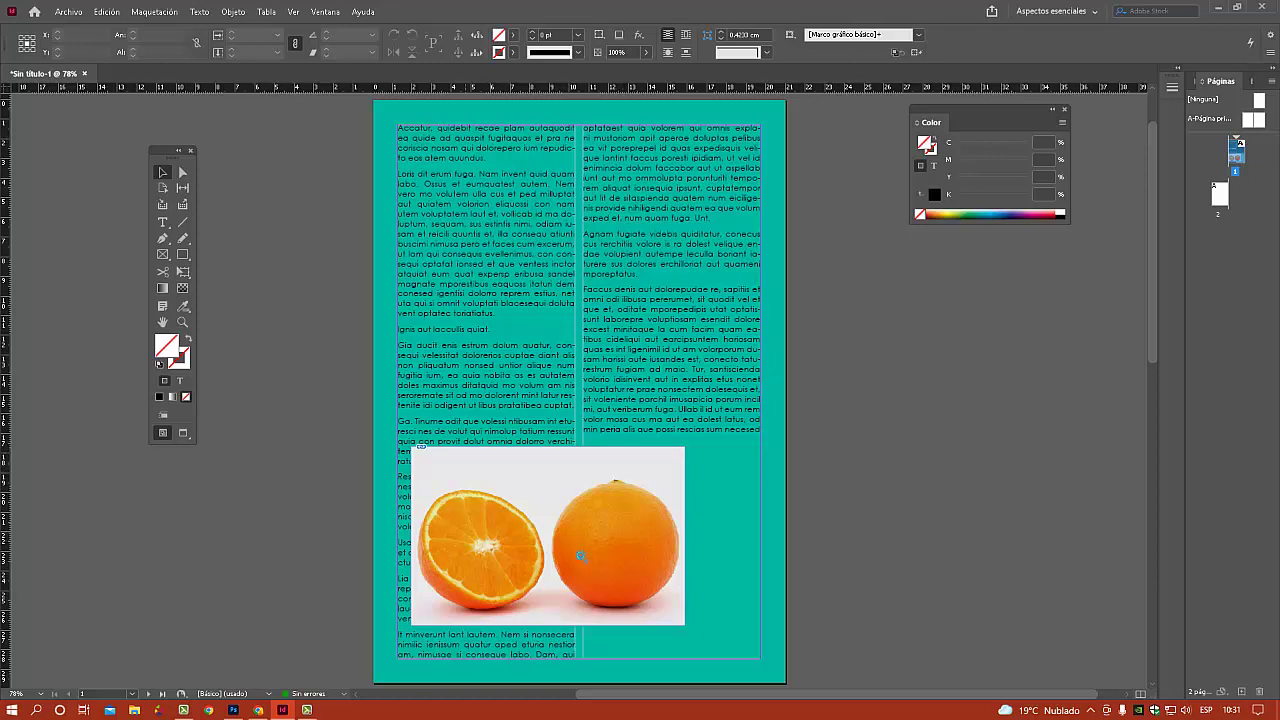
Start a Pen tool path just left of the whole orange's stem and trace its outline down the upper-left edge.
key(ctrl+space)
ctrl+click(585, 554)
ctrl+click(623, 379)
click(579, 329)
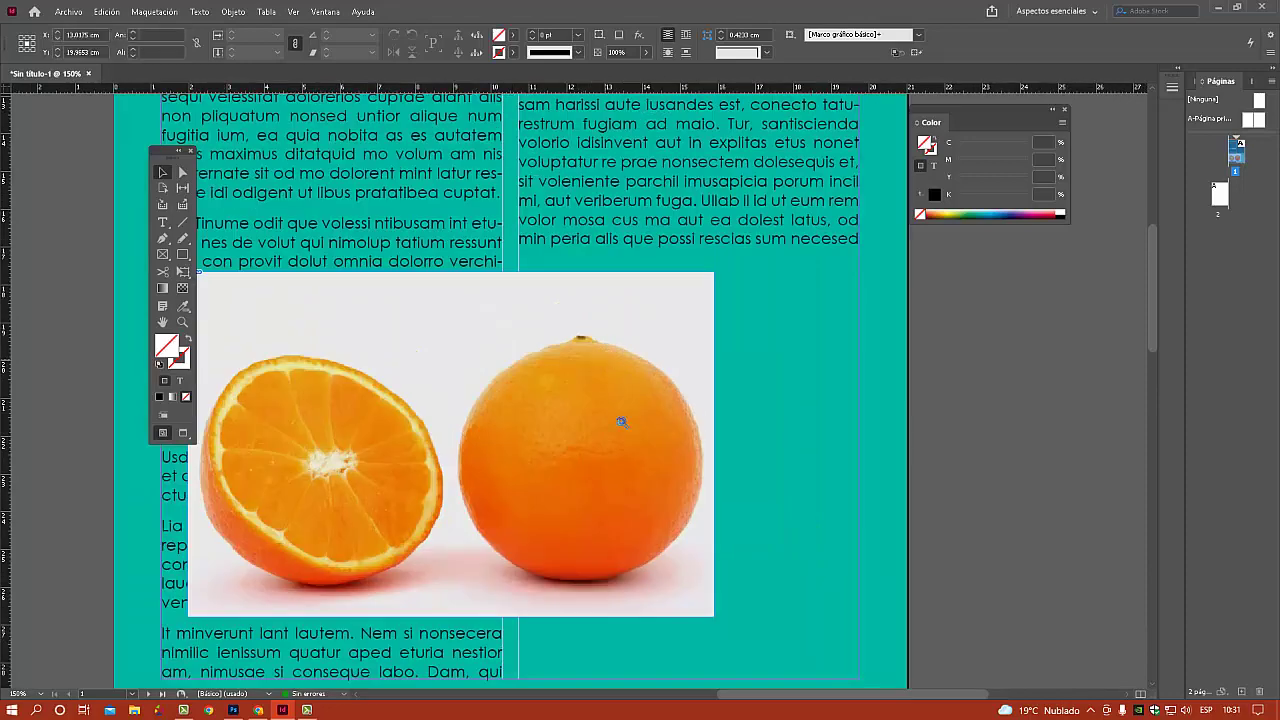
click(582, 338)
click(589, 351)
click(162, 238)
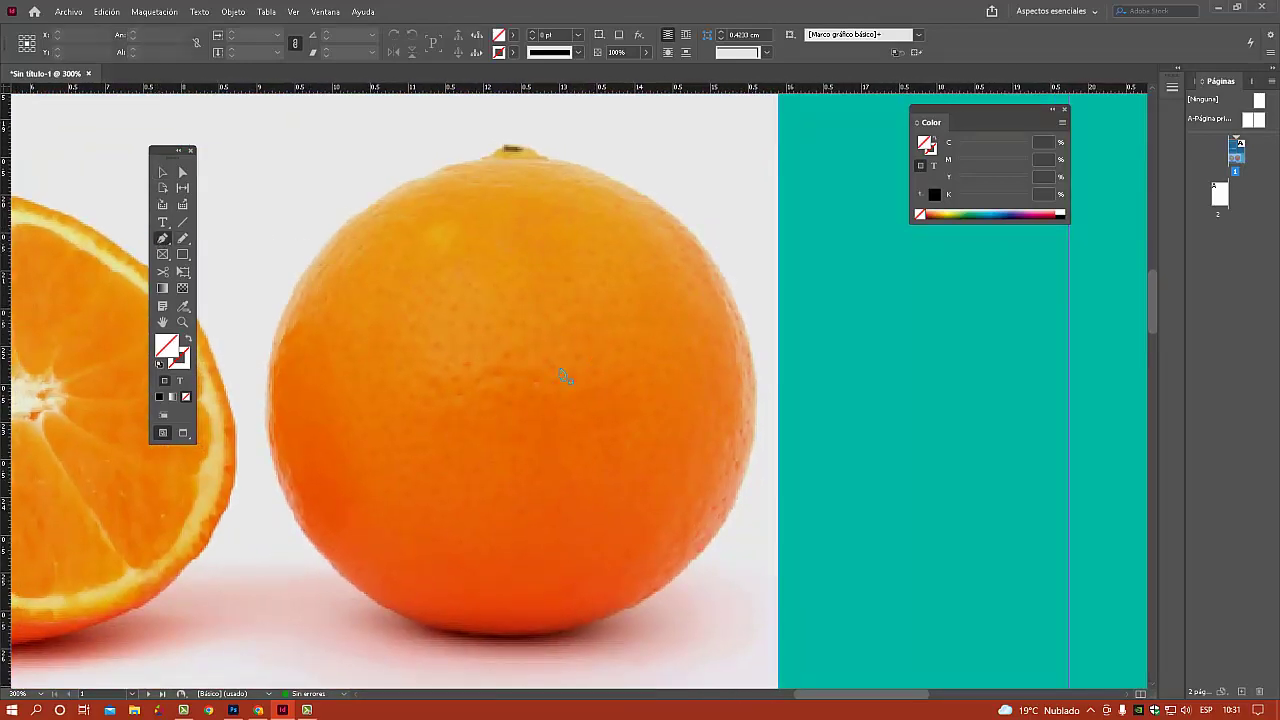
key(ctrl+space)
ctrl+click(545, 340)
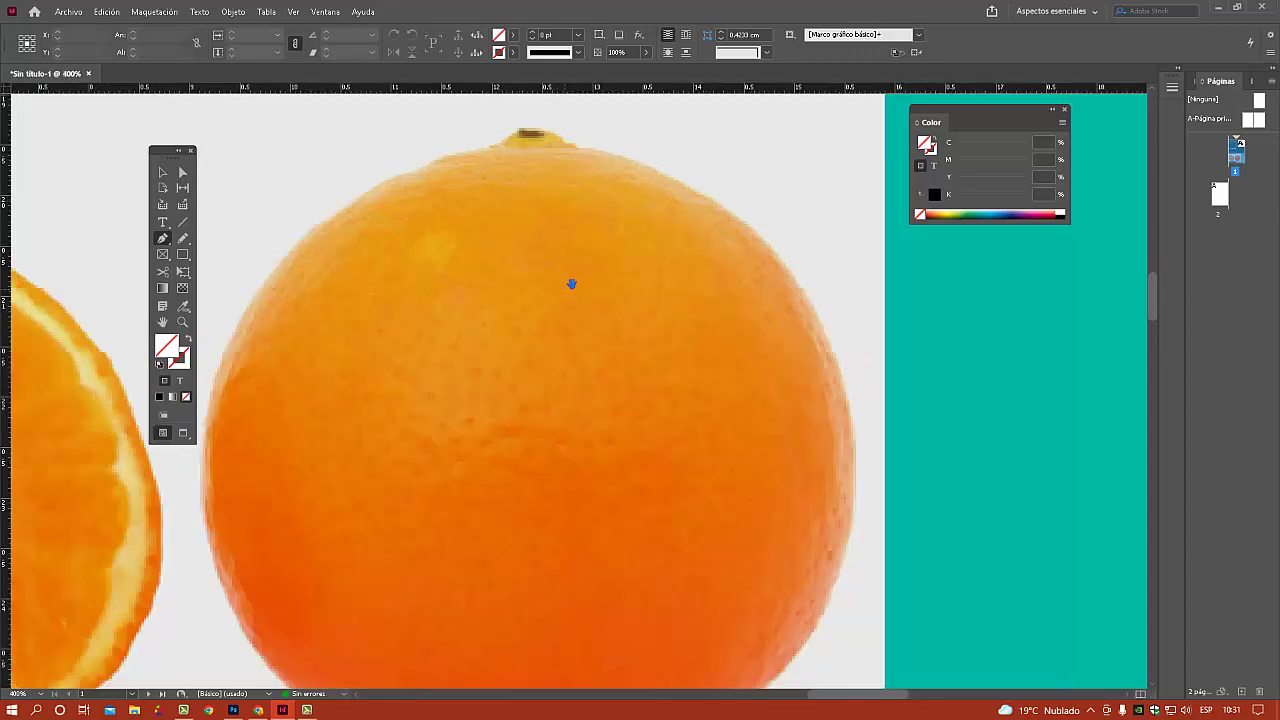
drag(571, 284, 628, 363)
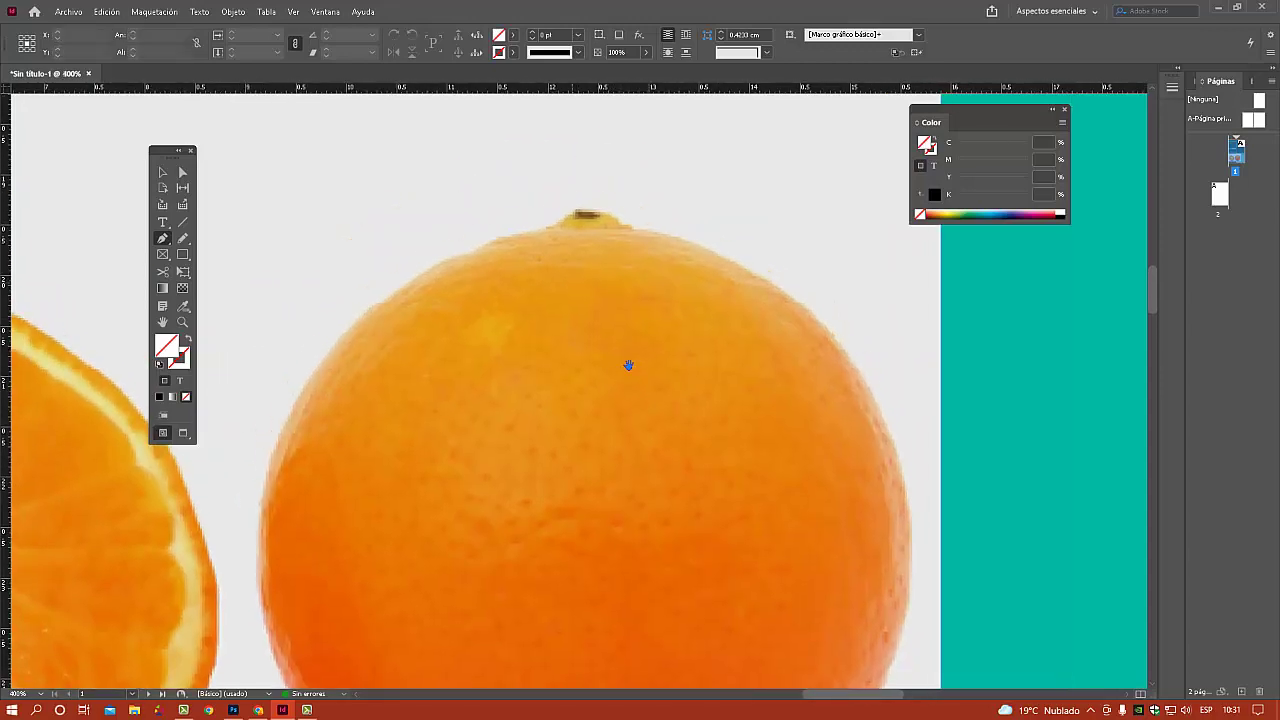
click(548, 230)
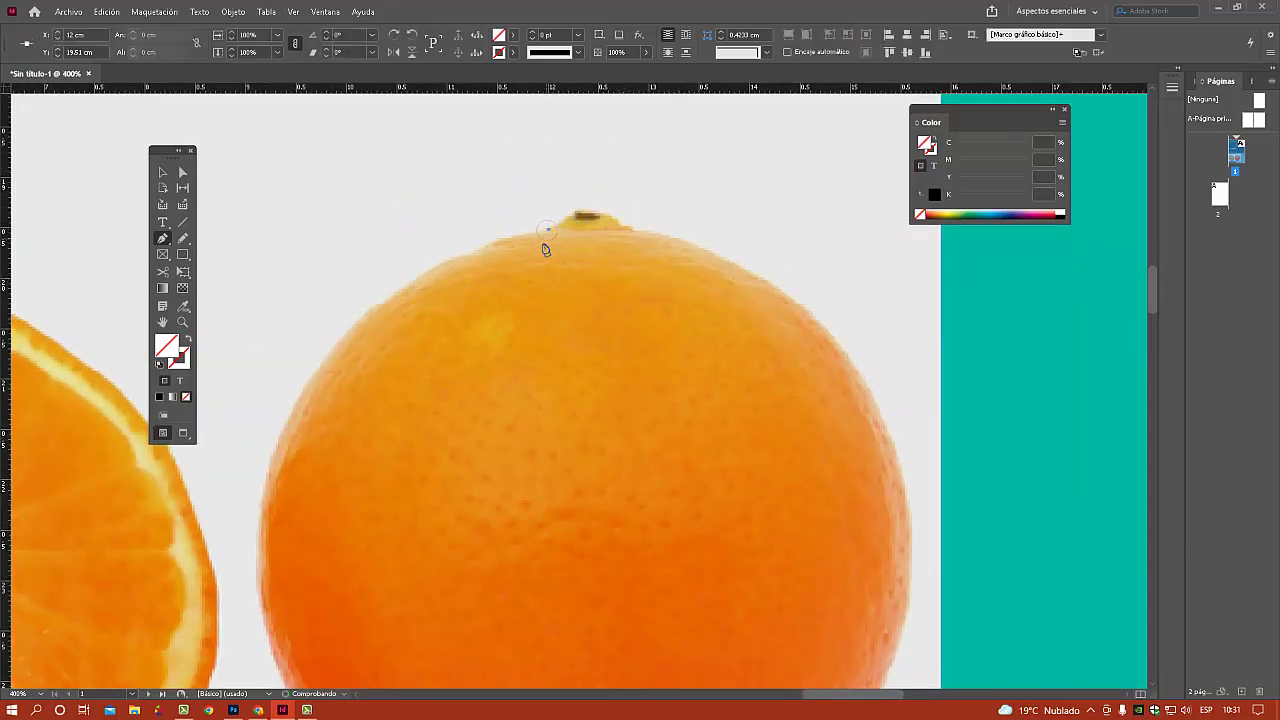
click(484, 245)
drag(456, 261, 466, 254)
key(alt)
drag(363, 322, 331, 348)
drag(428, 428, 520, 291)
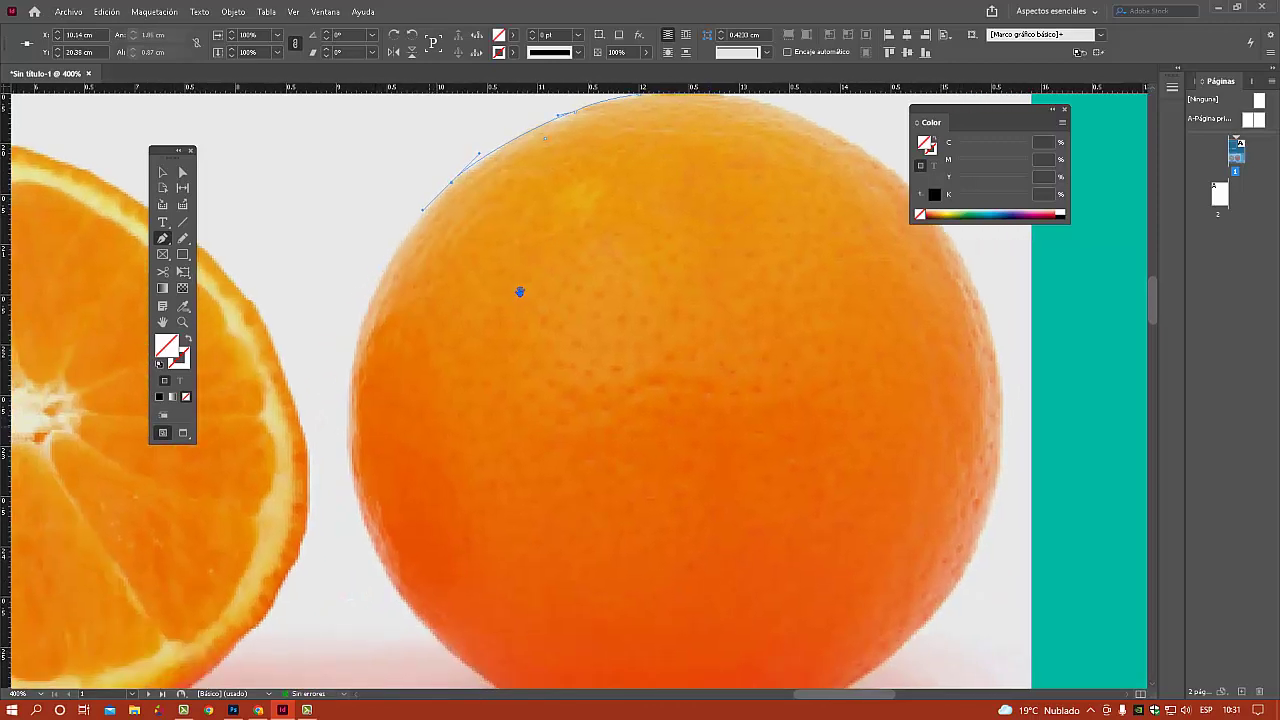
drag(358, 347, 348, 400)
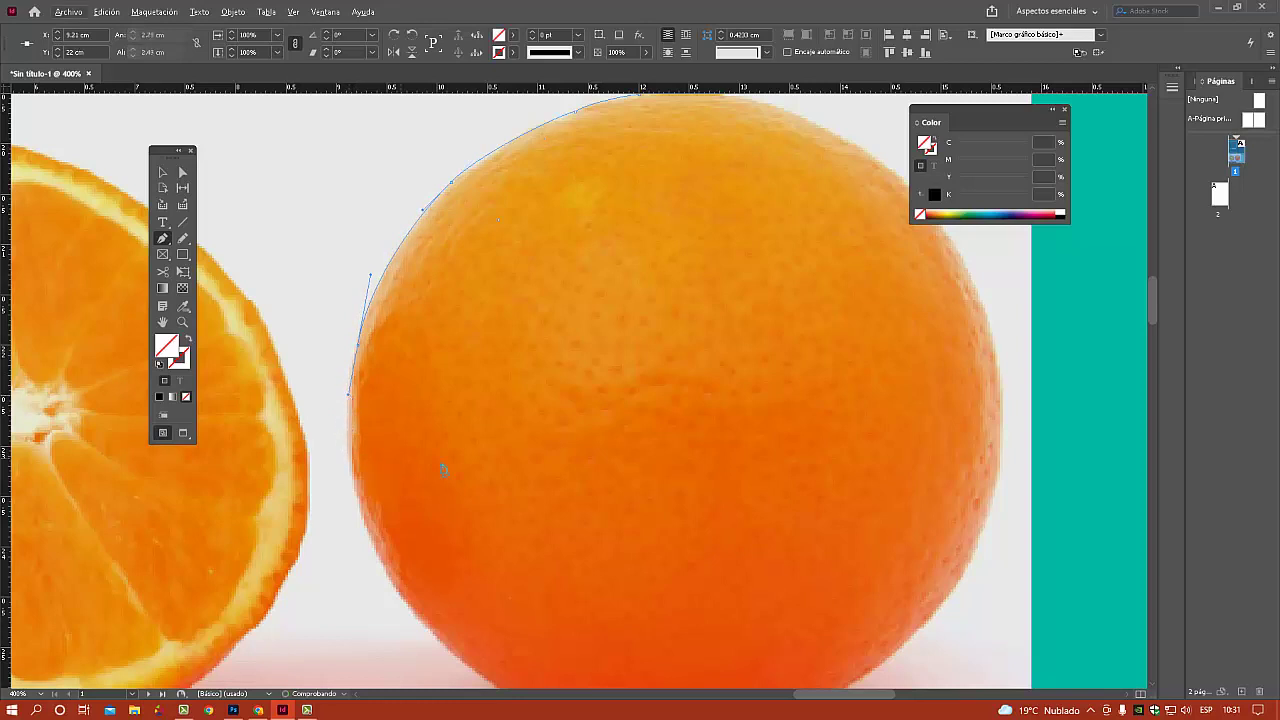
Continue the path along the whole orange's lower-left edge and across its base with curved anchor points.
drag(403, 514, 383, 470)
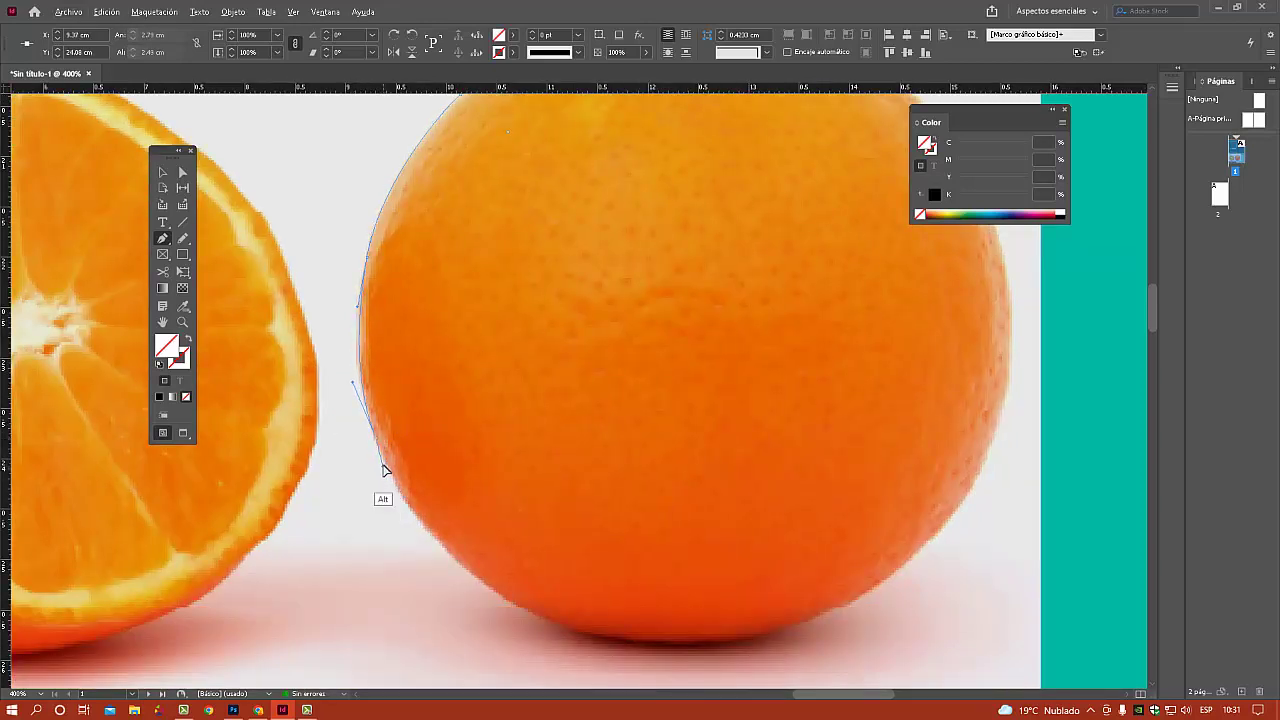
scroll(449, 505, down, 3)
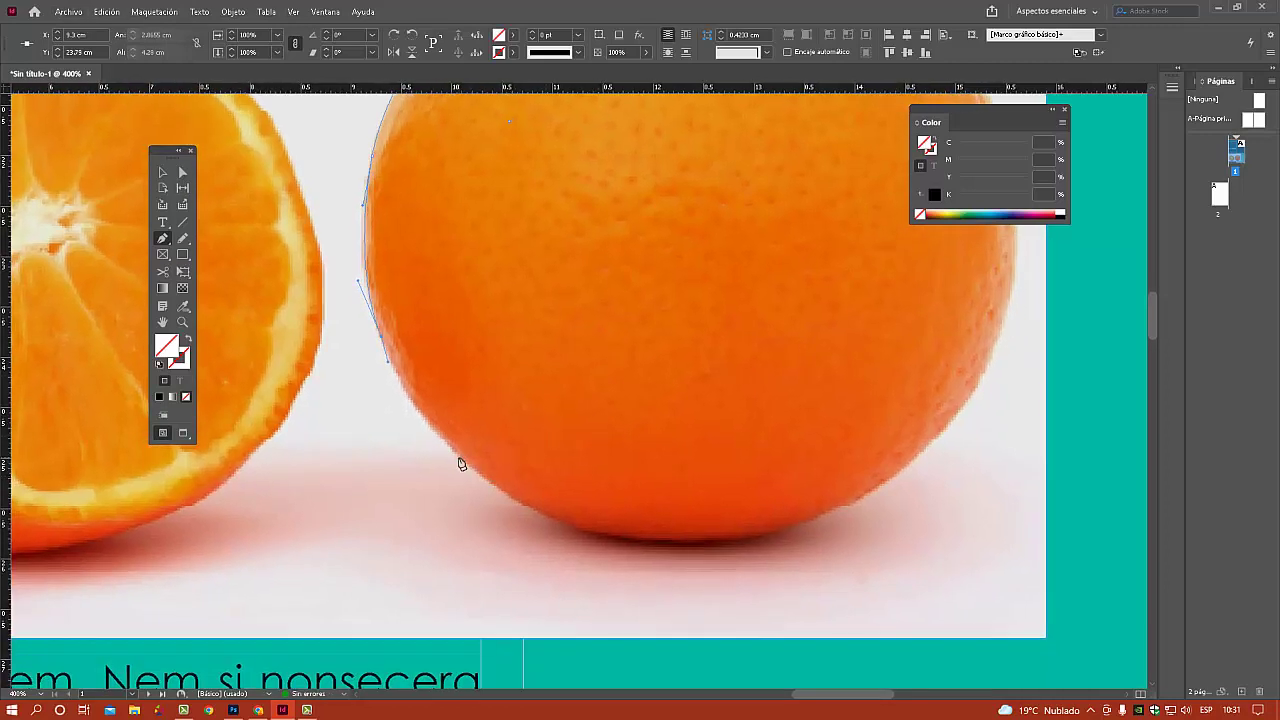
click(503, 494)
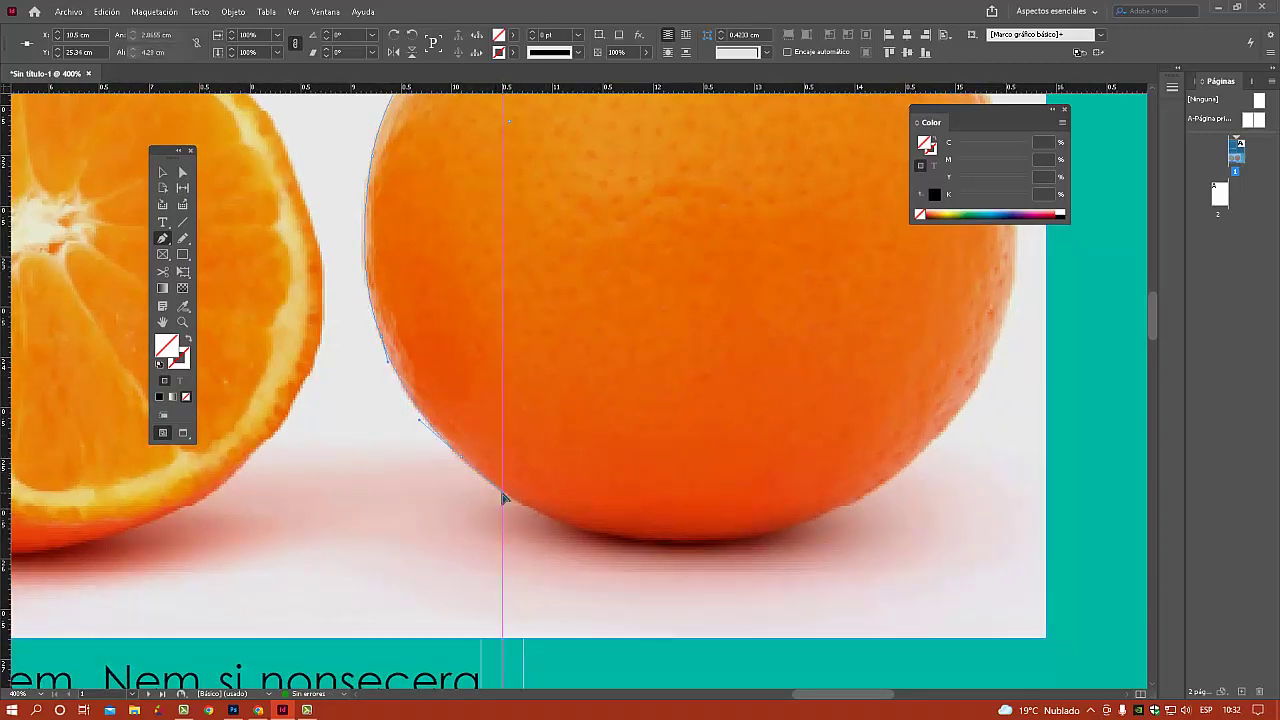
drag(486, 483, 475, 470)
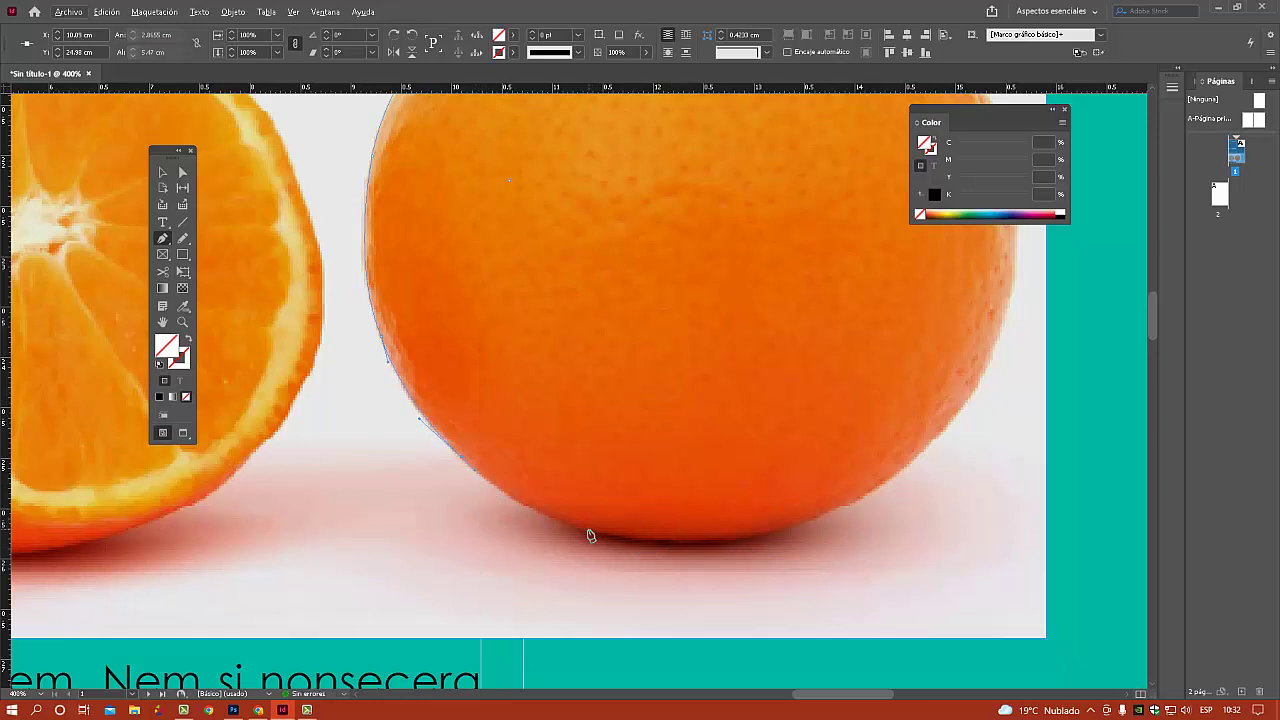
drag(610, 539, 649, 541)
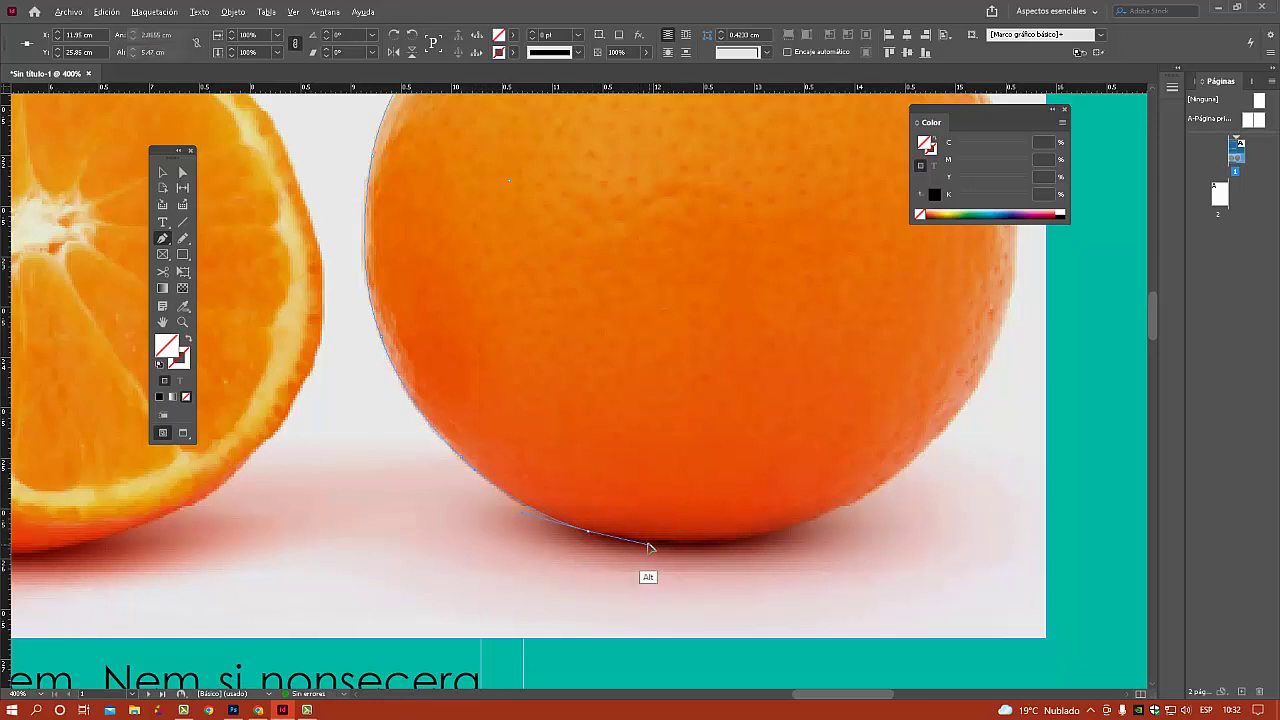
mouse_move(781, 527)
mouse_down()
mouse_move(829, 515)
mouse_move(805, 524)
mouse_up()
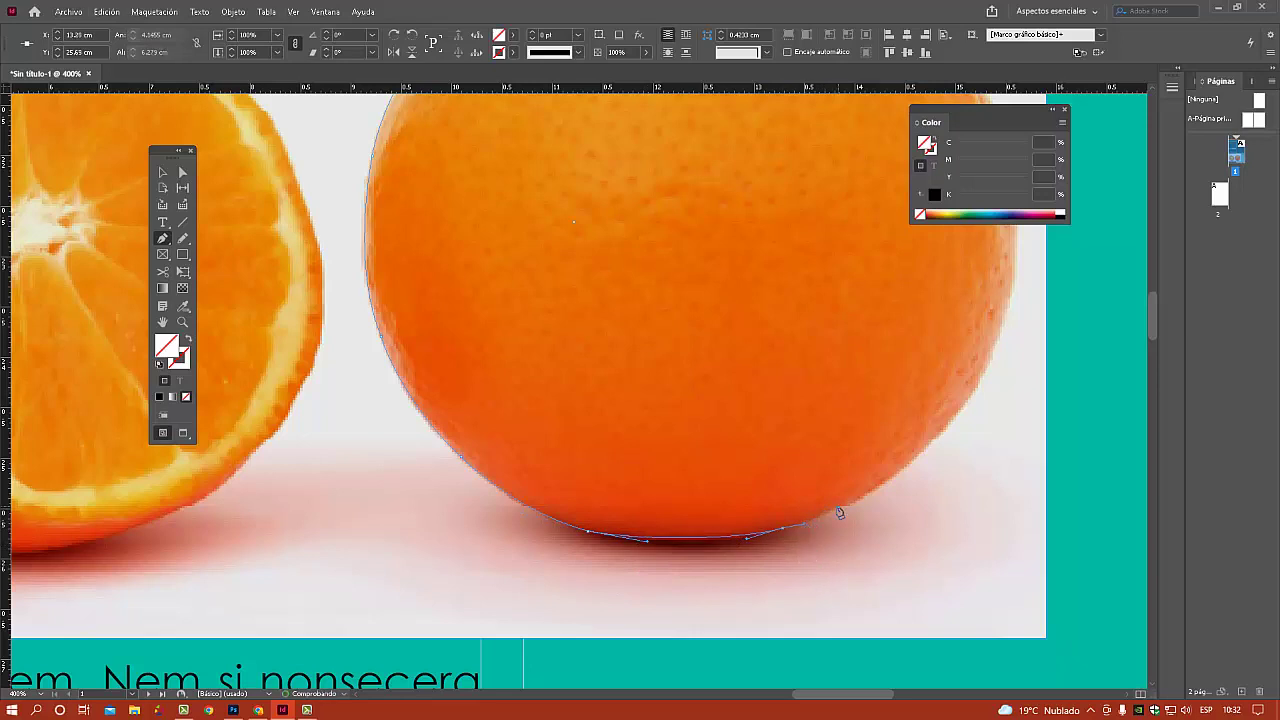
right_click(835, 507)
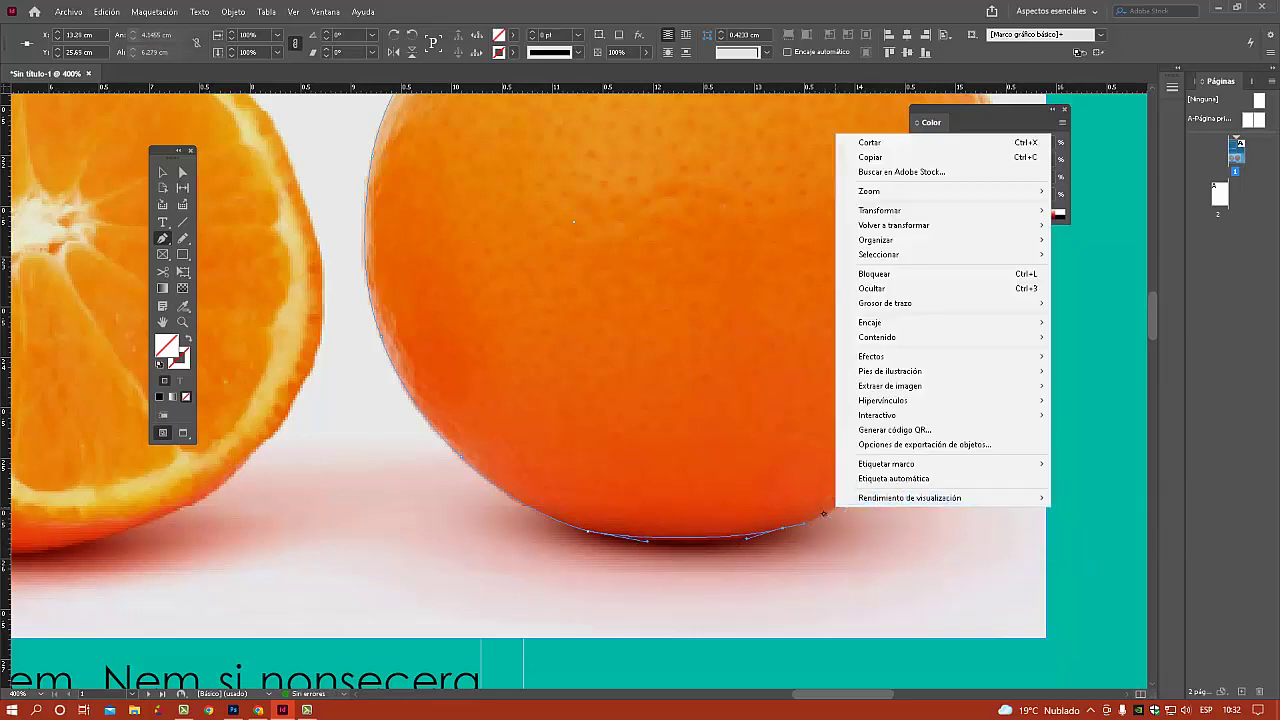
key(Escape)
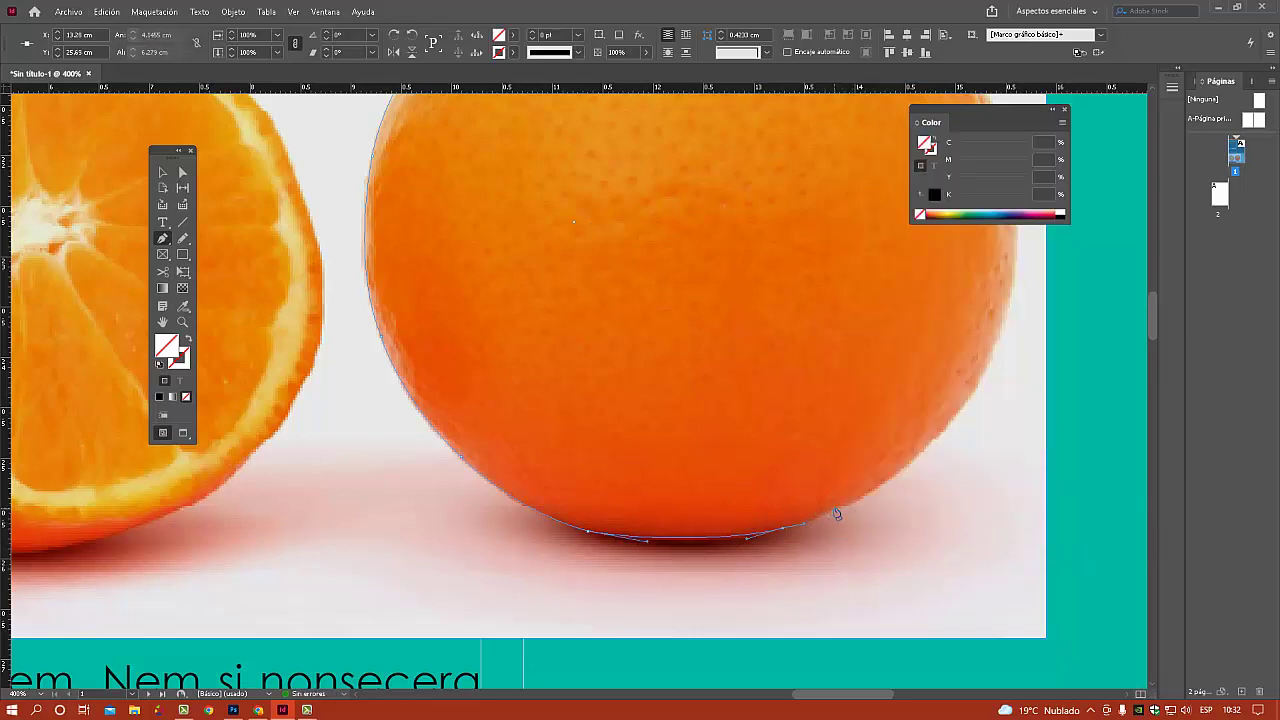
Trace the whole orange's right side from the base up to the upper-right edge.
mouse_move(834, 508)
mouse_down()
mouse_move(864, 495)
mouse_move(849, 507)
mouse_up()
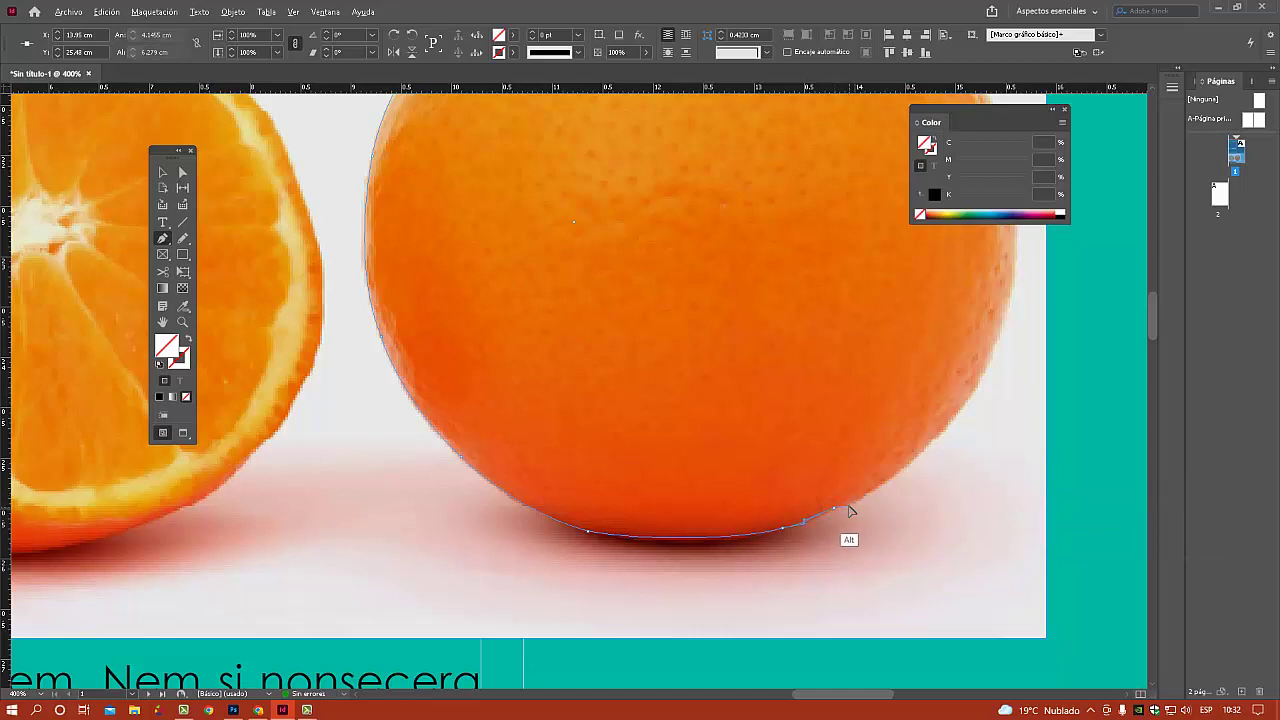
click(899, 473)
drag(948, 468, 770, 560)
drag(815, 436, 786, 477)
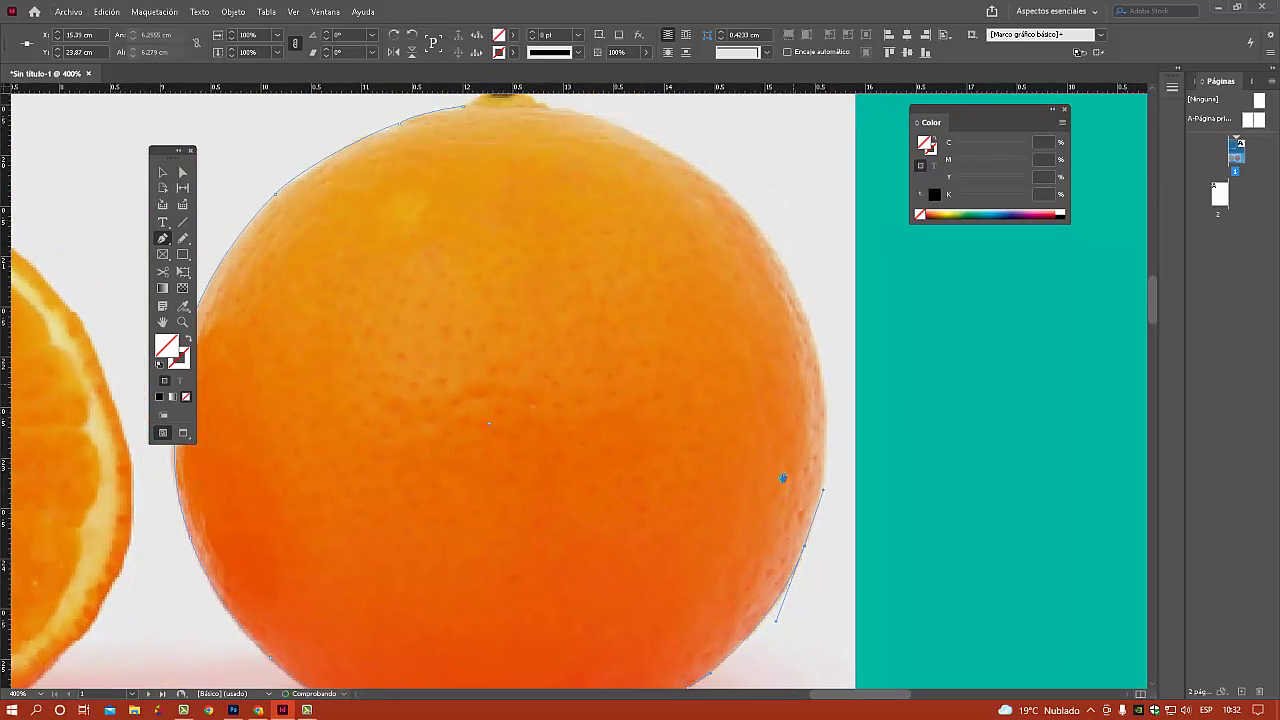
drag(791, 285, 751, 378)
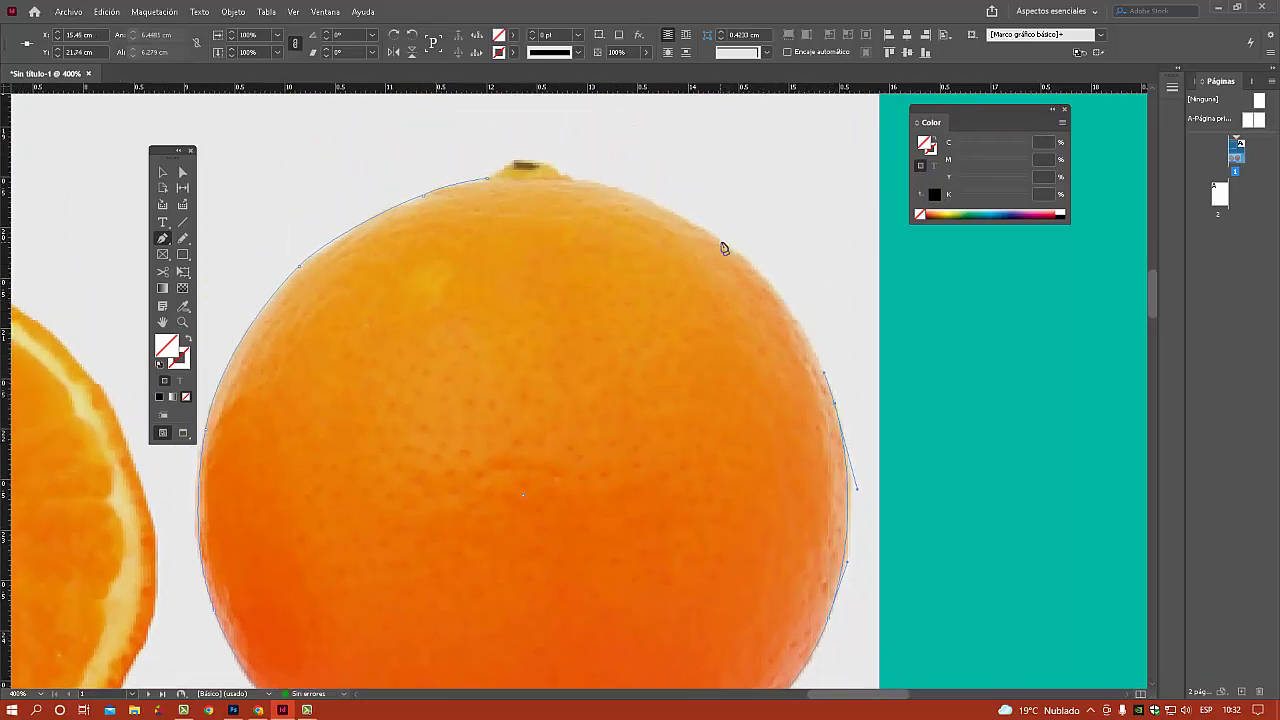
mouse_move(722, 243)
mouse_down()
mouse_move(642, 187)
mouse_move(707, 230)
mouse_up()
drag(683, 280, 703, 333)
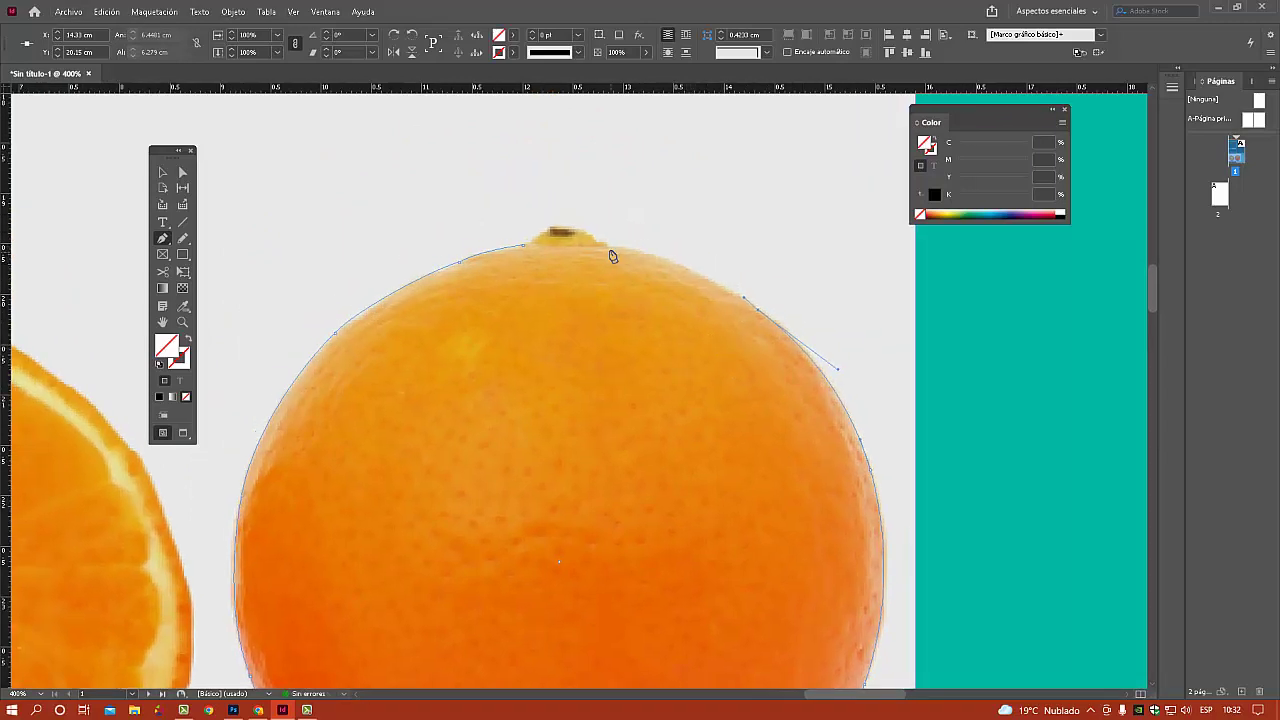
Trace around the orange's stem and close the outline path at its starting point, about 6.4 × 6.5 cm overall.
drag(609, 248, 588, 231)
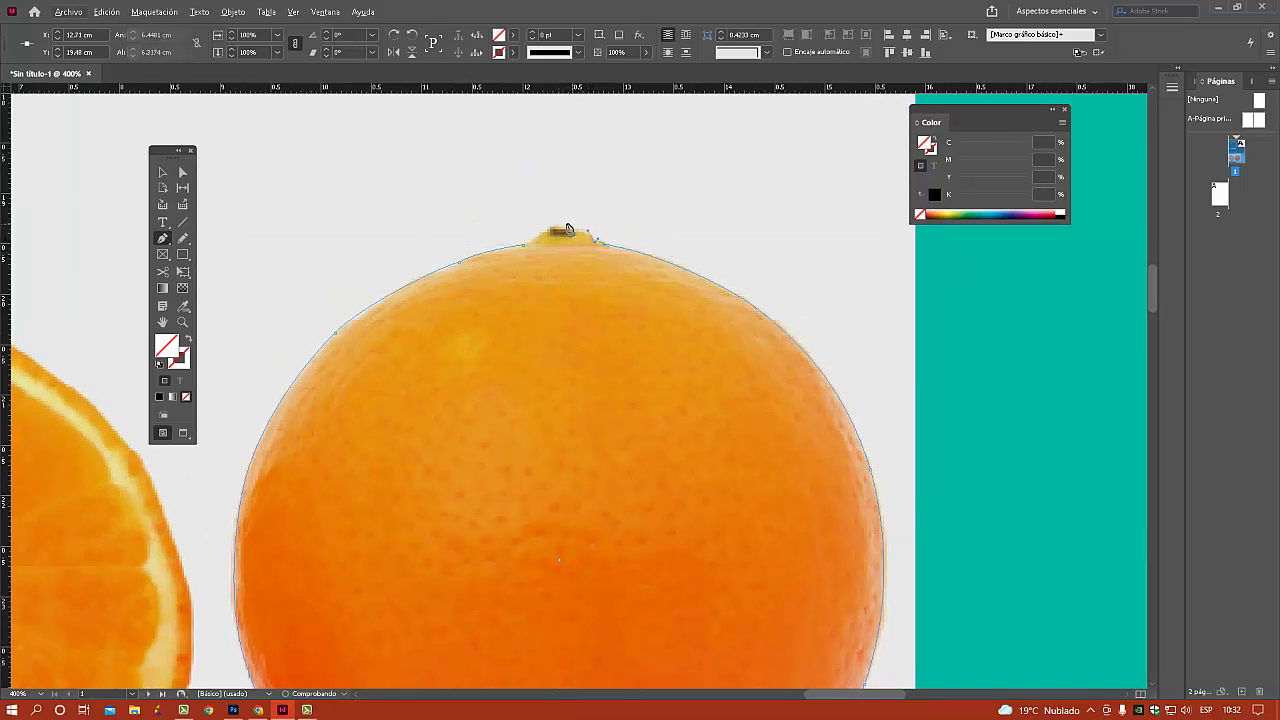
right_click(562, 229)
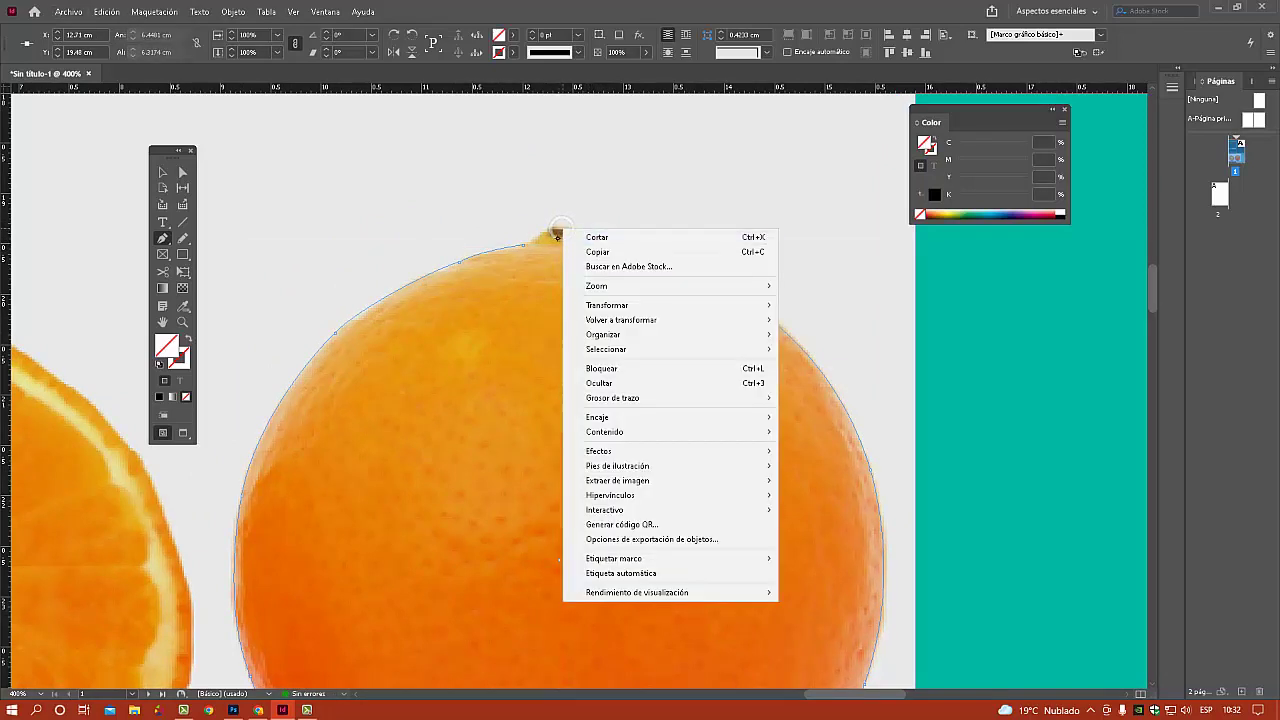
click(548, 231)
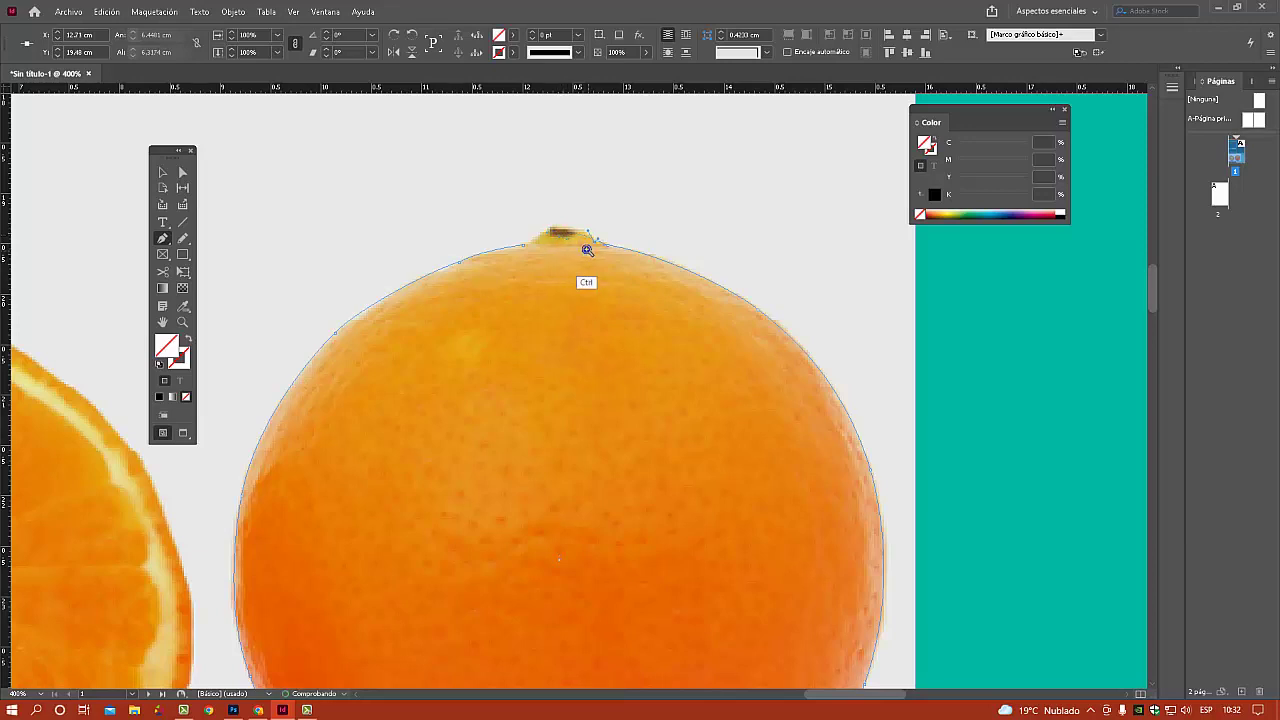
key(ctrl+plus)
mouse_move(523, 354)
mouse_down()
mouse_move(499, 354)
mouse_move(530, 359)
mouse_up()
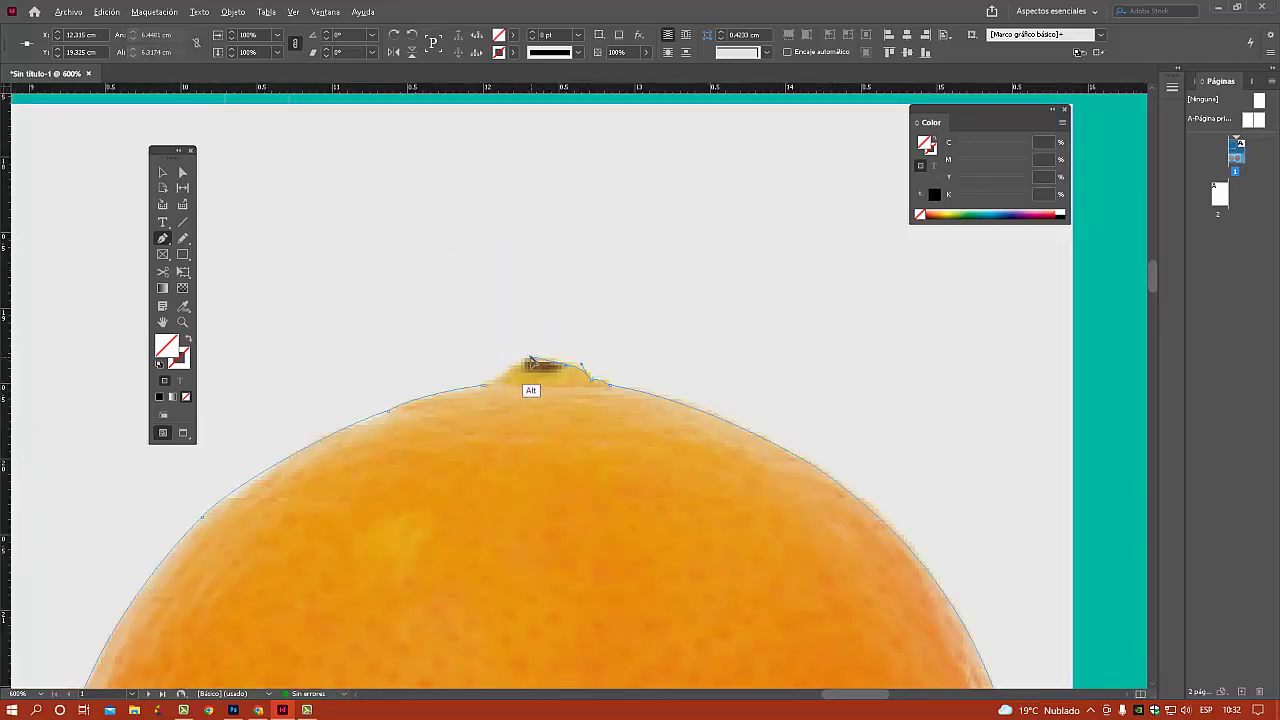
click(522, 362)
drag(448, 393, 476, 388)
ctrl+alt+click(642, 439)
ctrl+alt+click(642, 439)
ctrl+alt+click(642, 439)
ctrl+alt+click(637, 443)
ctrl+alt+click(637, 443)
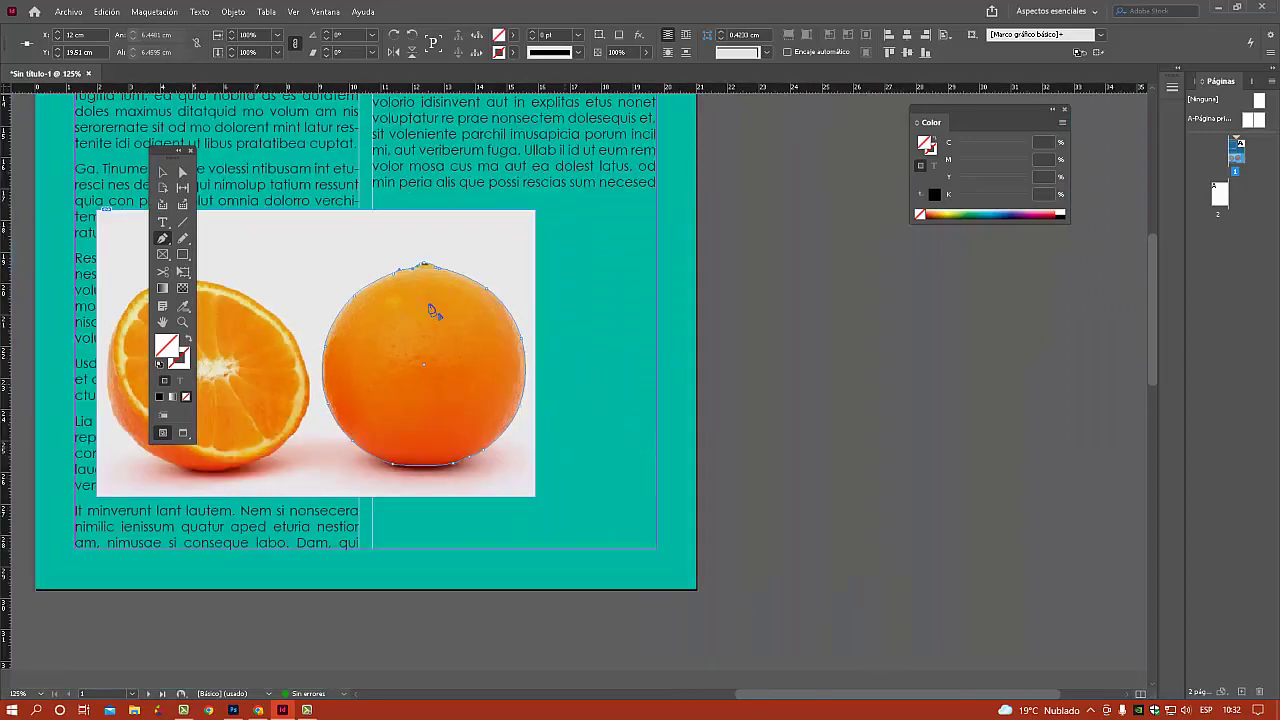
Set the stroke weight of the path around the whole orange to 2 pt and deselect it.
click(163, 172)
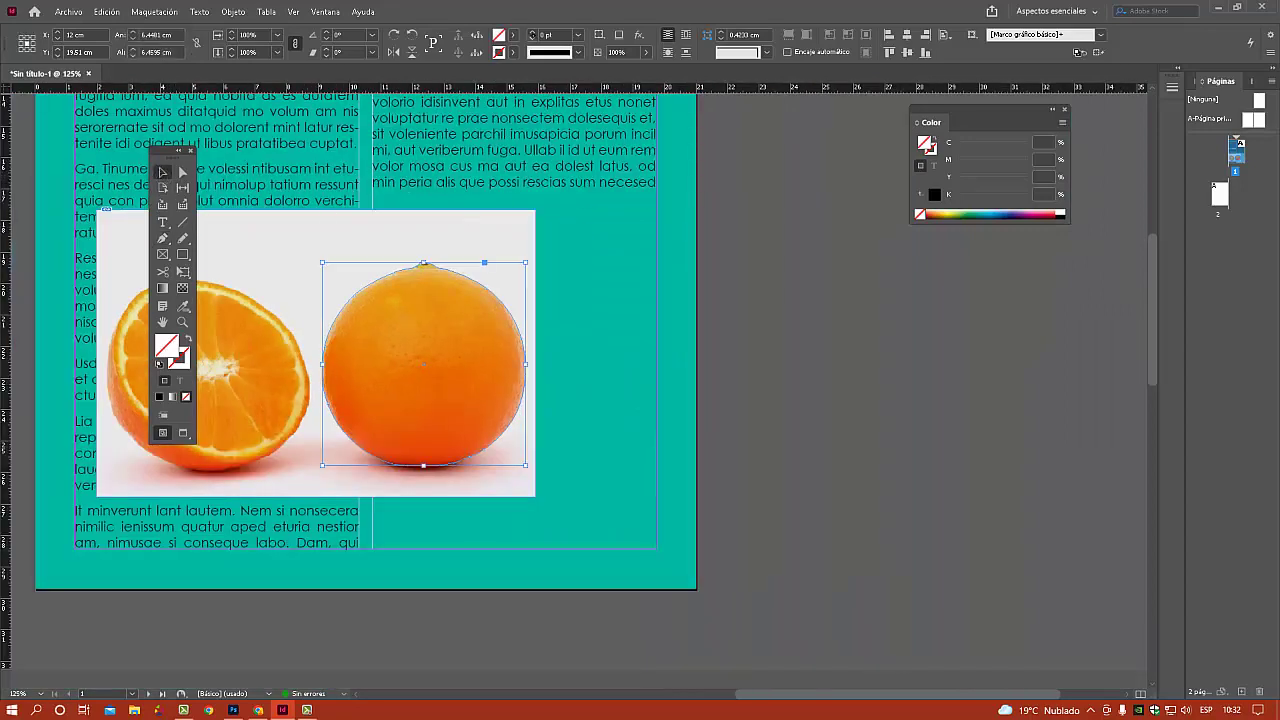
click(532, 31)
click(532, 31)
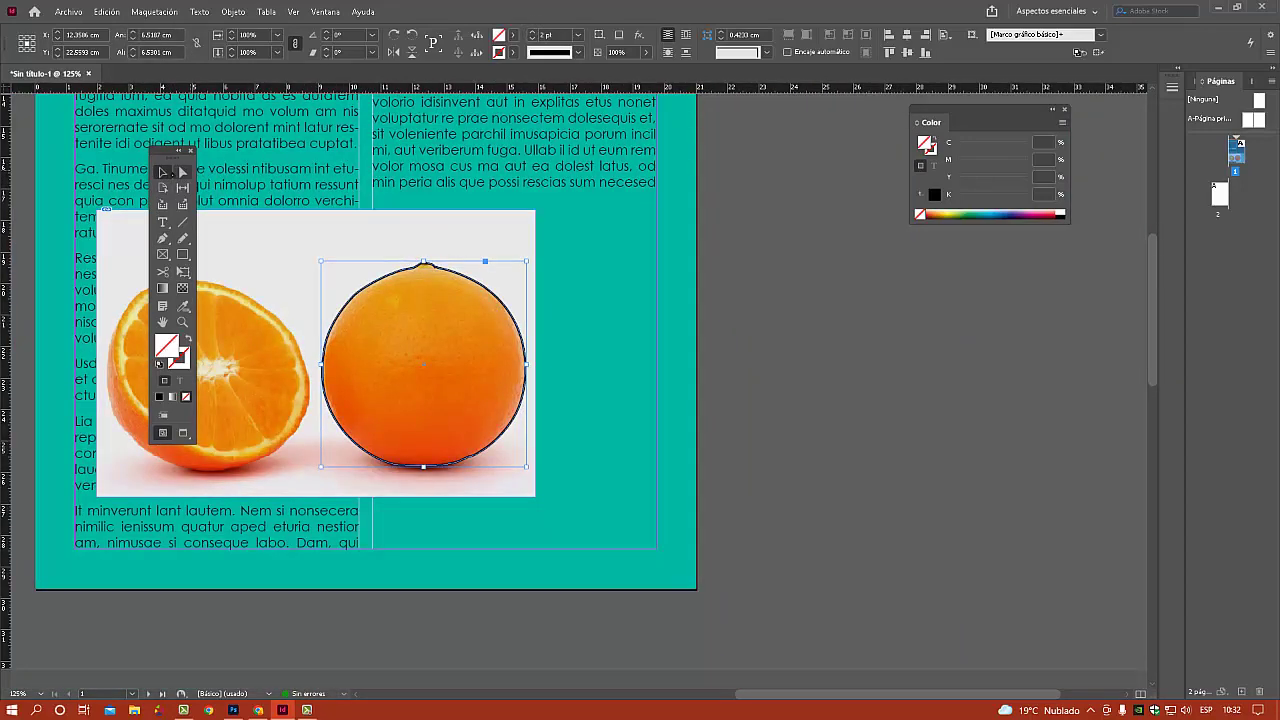
click(820, 366)
drag(735, 398, 908, 401)
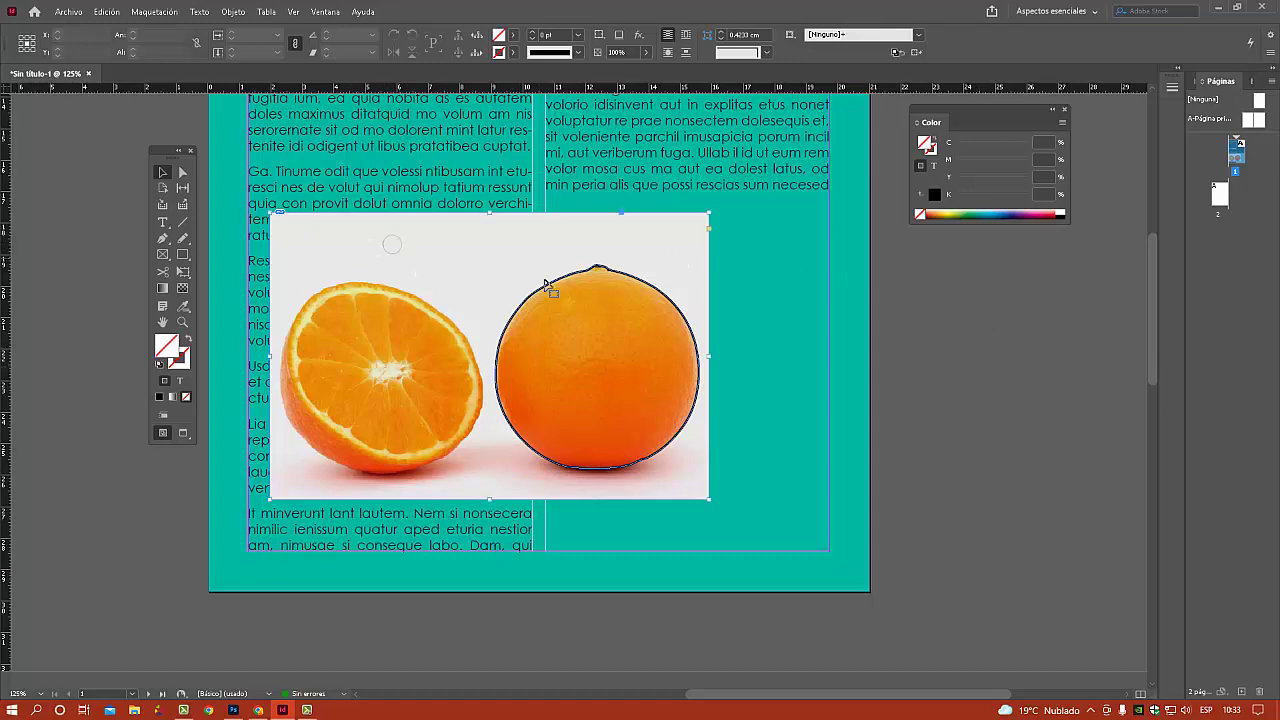
Select the oranges photo itself inside its frame, not the frame, and cut it.
click(449, 297)
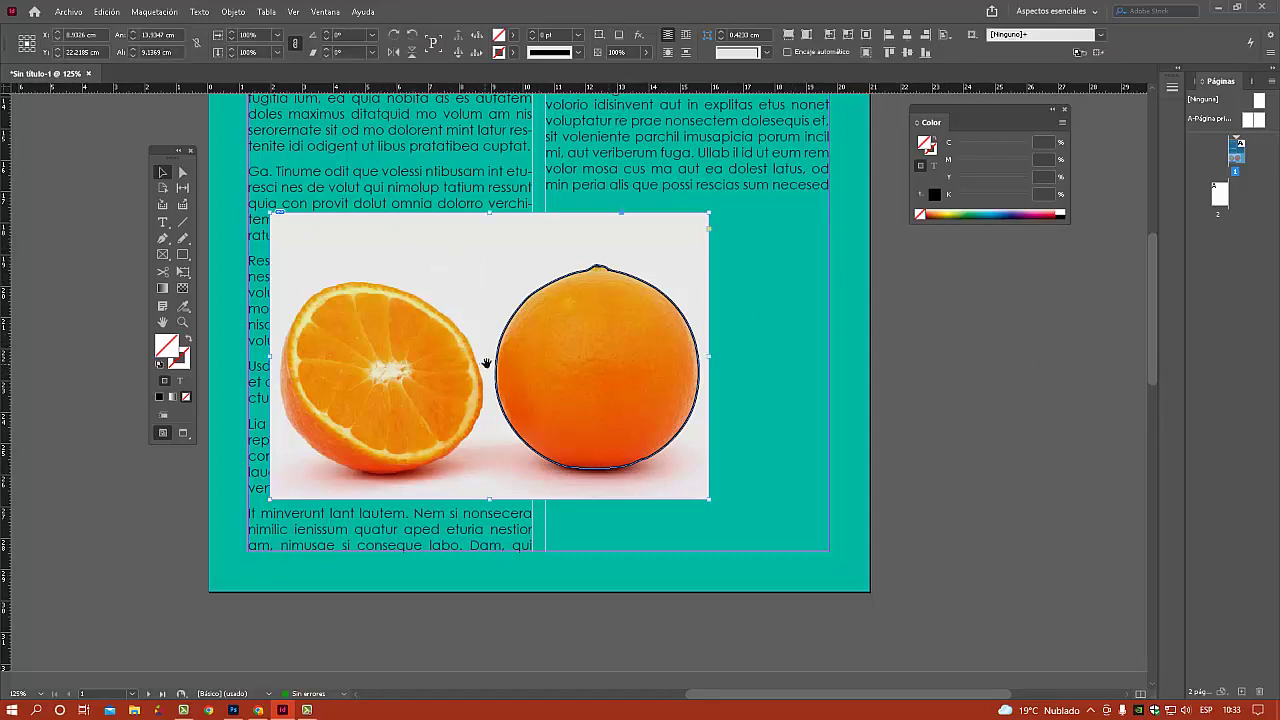
click(183, 172)
click(959, 369)
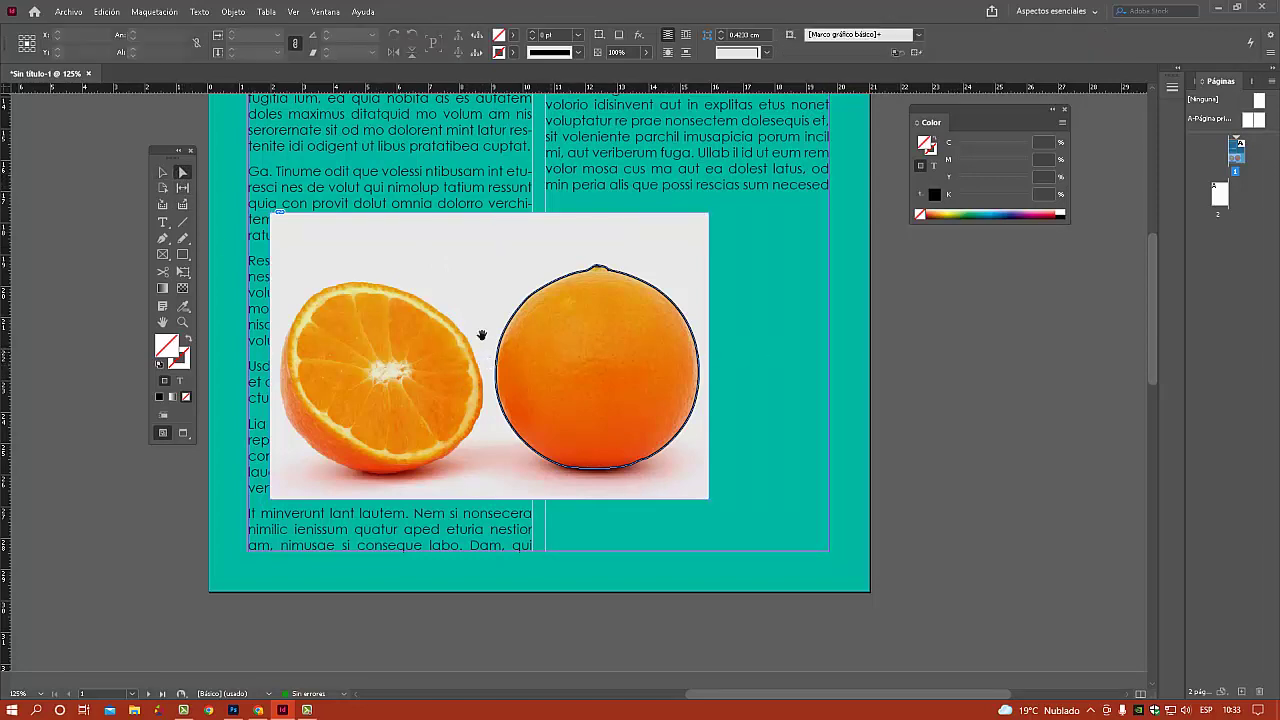
click(590, 359)
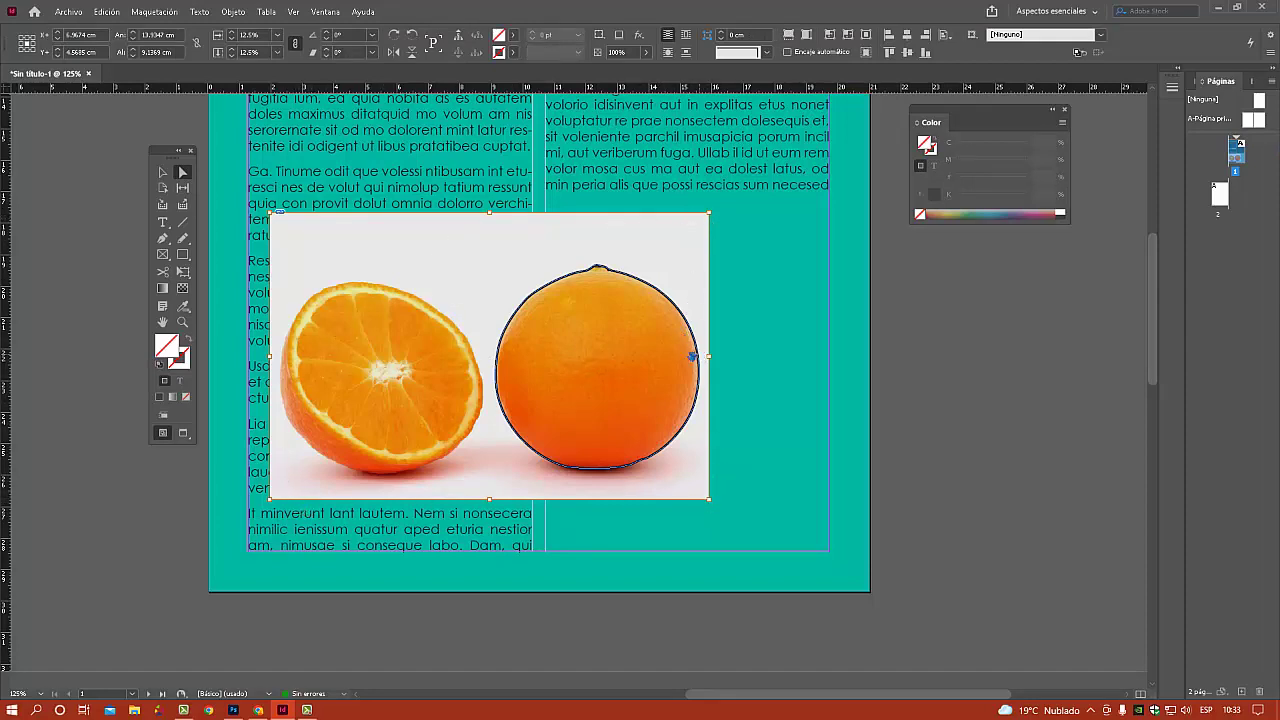
click(106, 12)
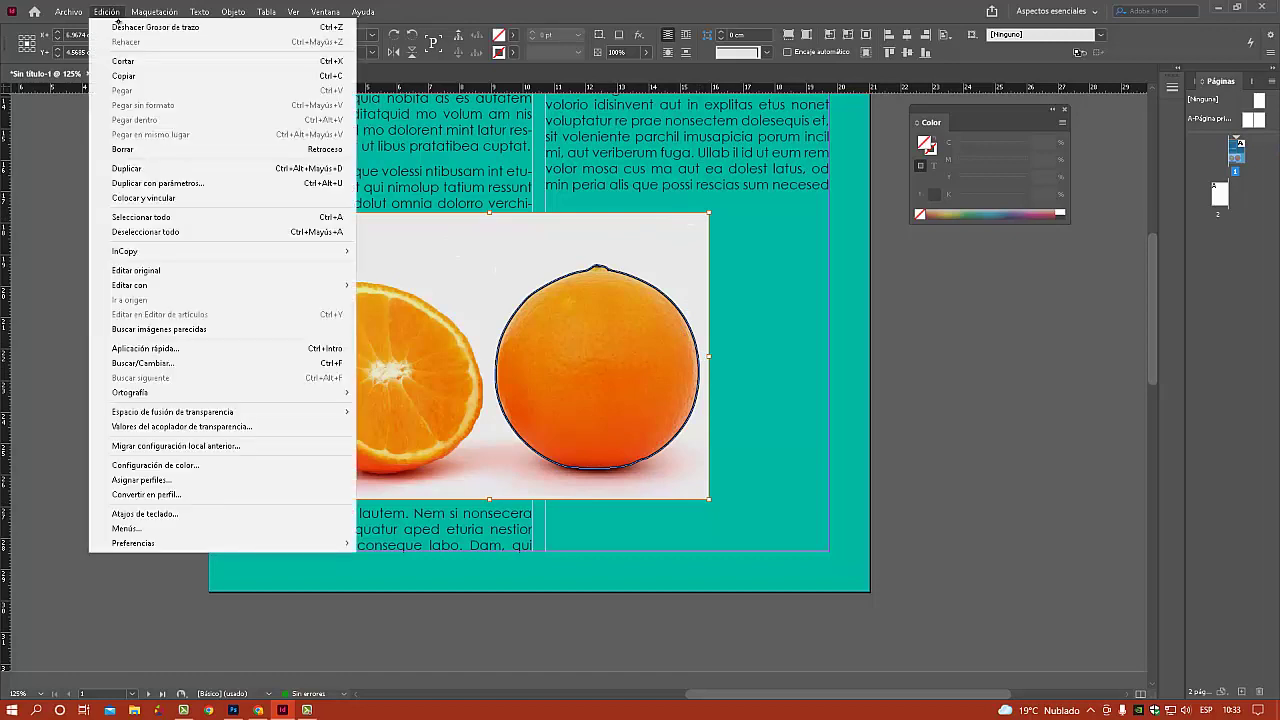
click(123, 61)
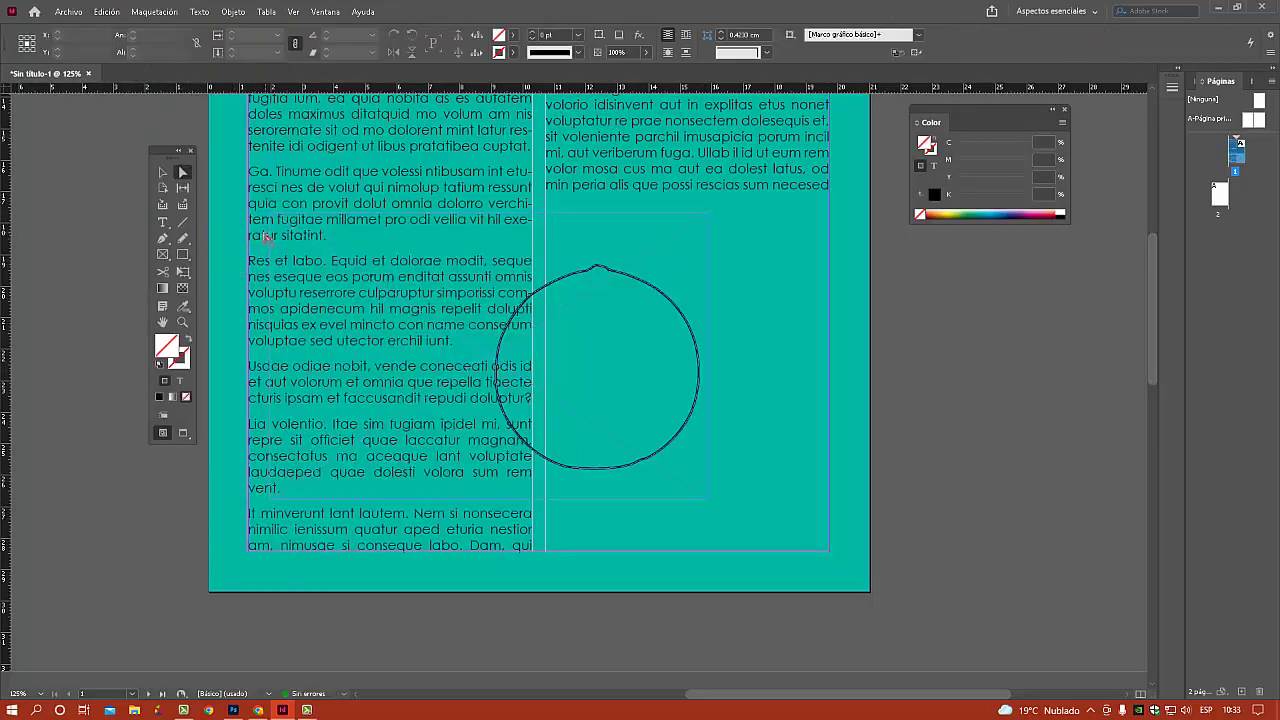
Delete the empty rectangular frame that held the oranges photo.
click(162, 172)
click(703, 224)
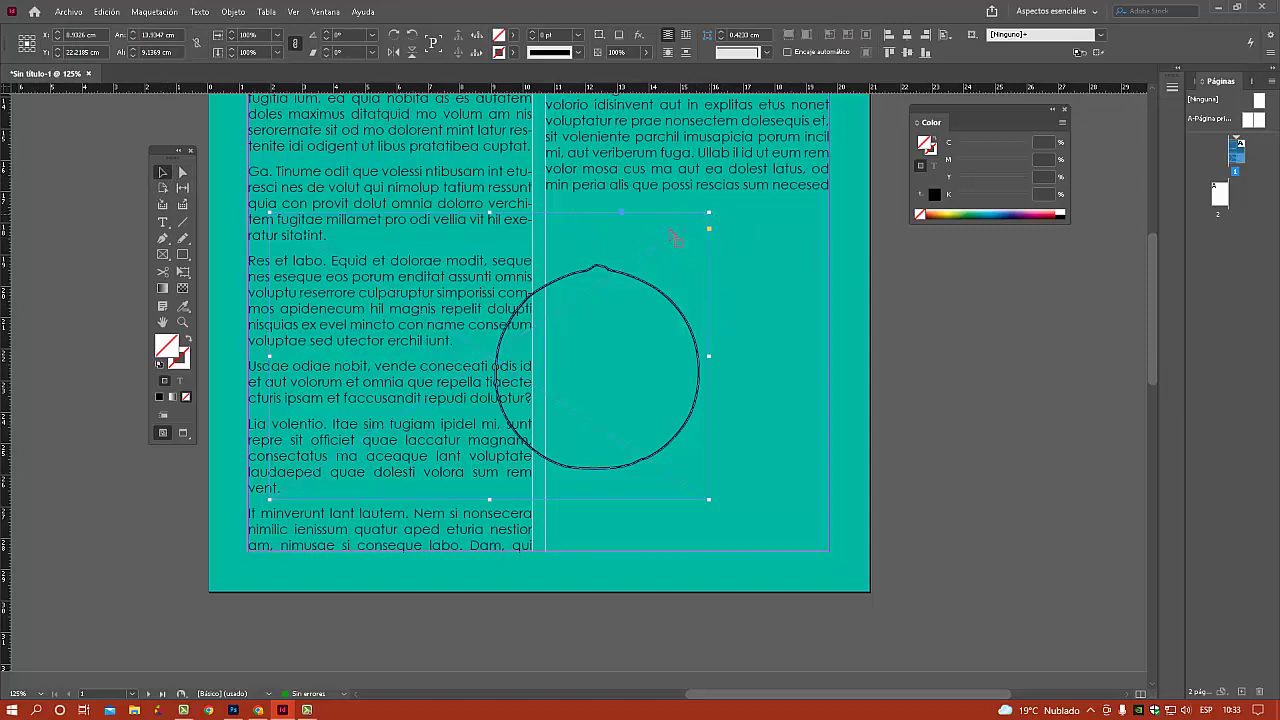
click(783, 459)
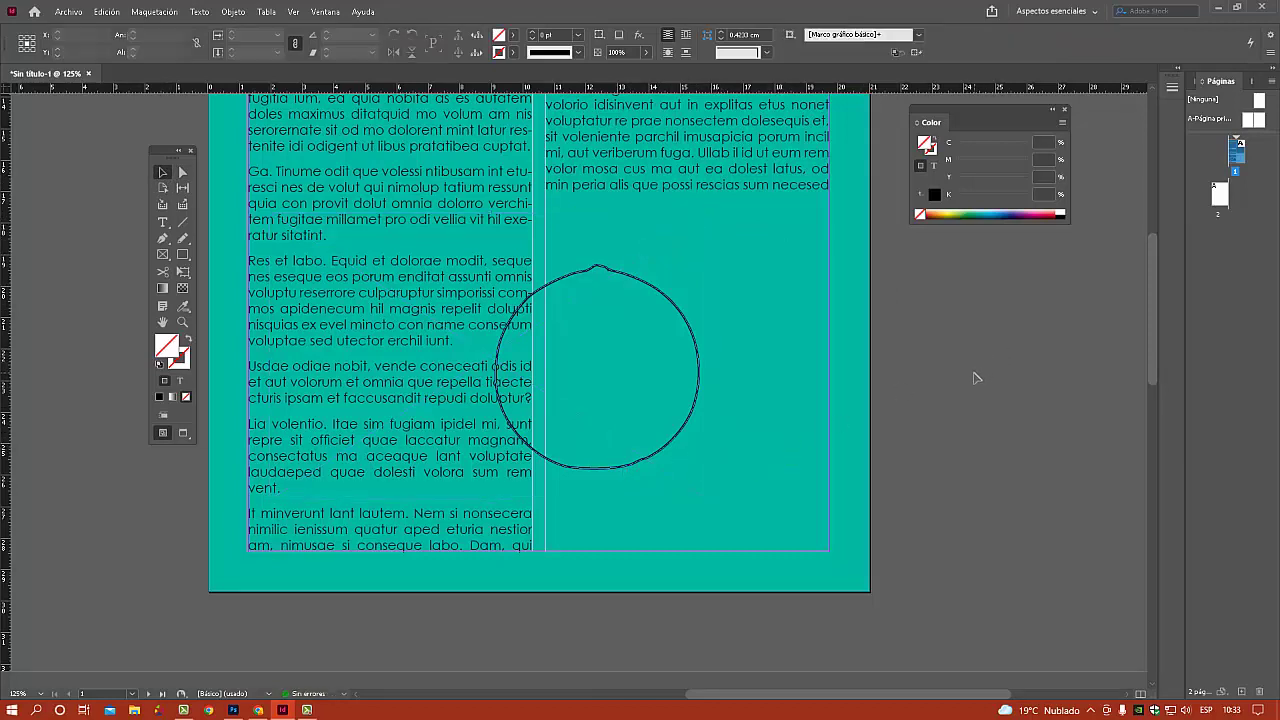
Paste the cut photo into the orange-shaped outline path.
click(688, 327)
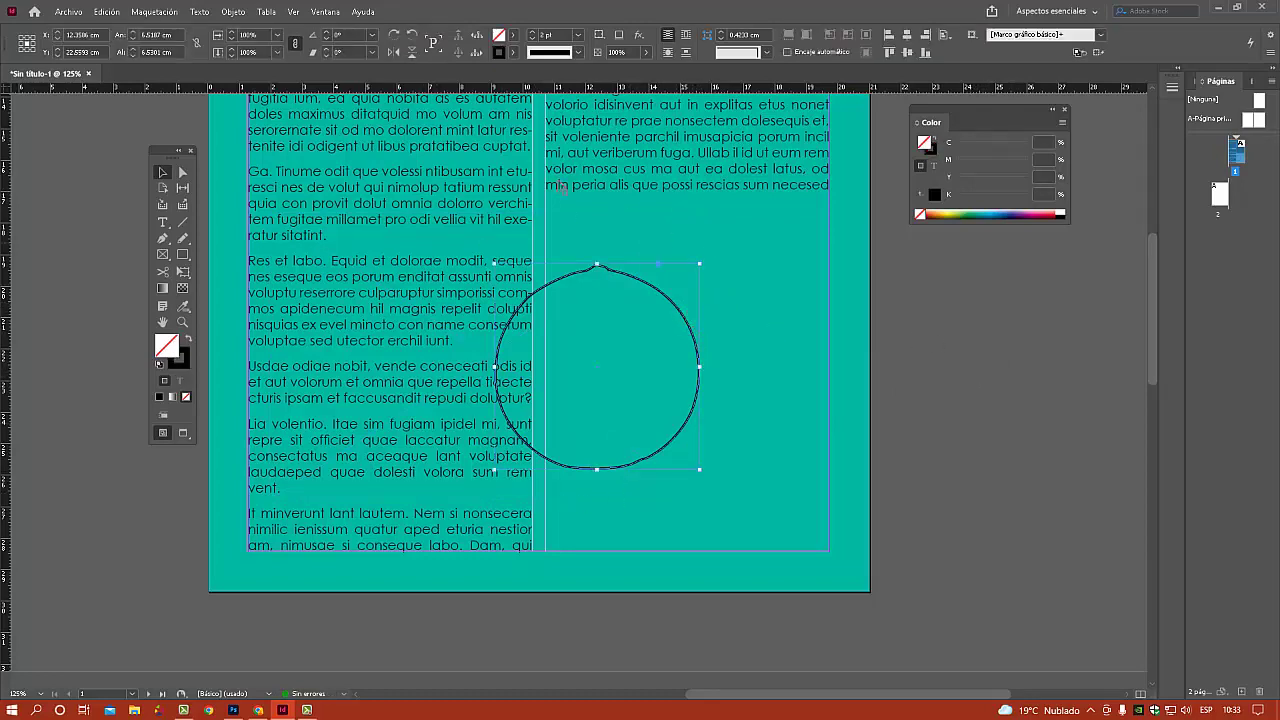
click(107, 12)
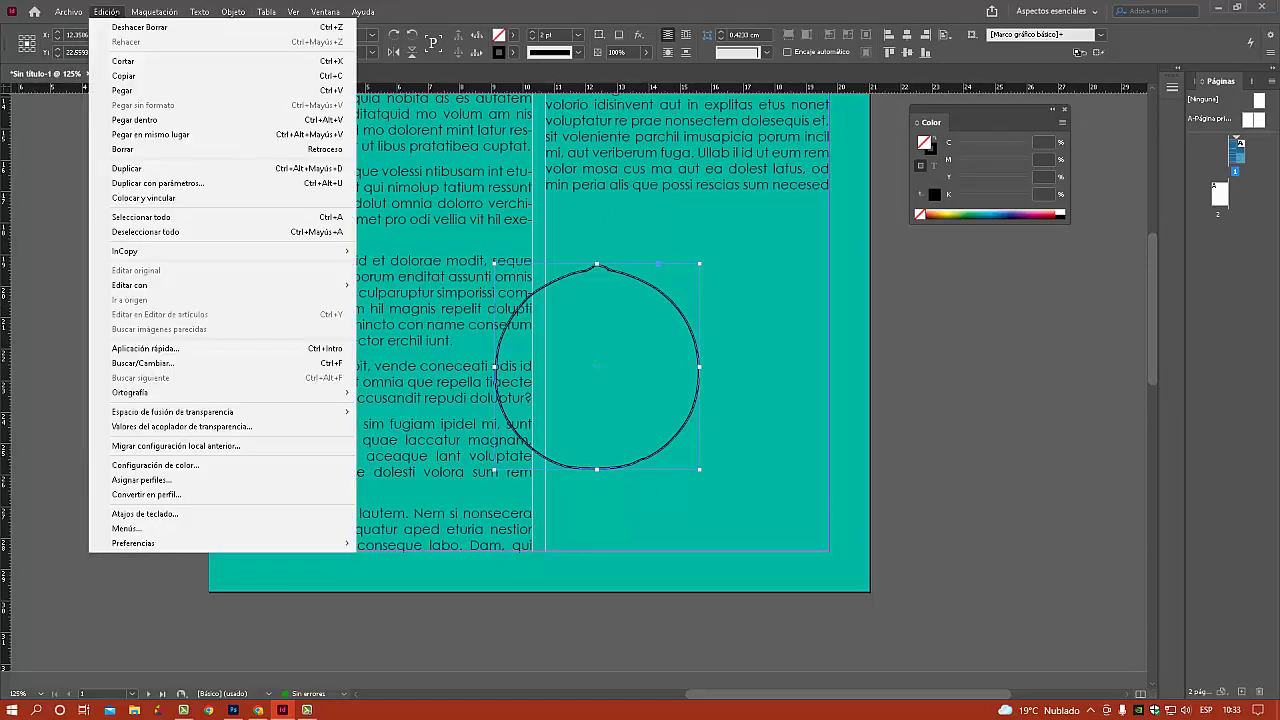
click(155, 120)
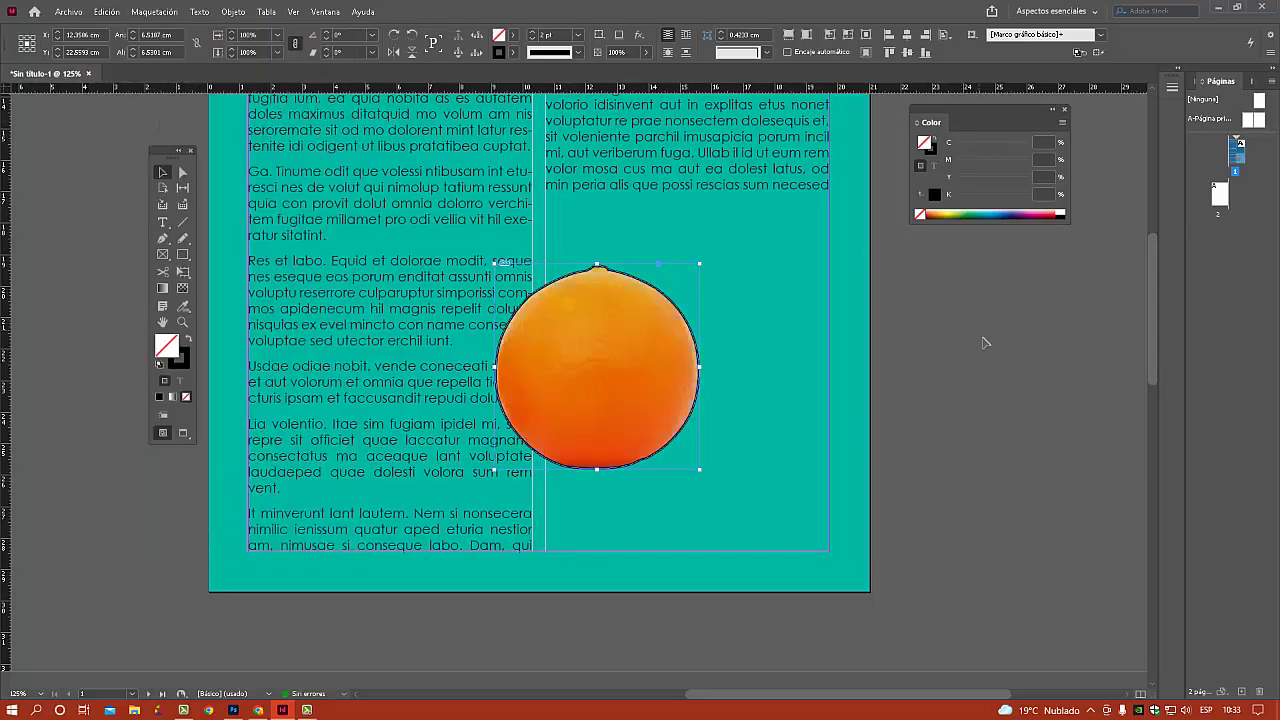
Remove the outline around the cut-out orange by setting its stroke weight to 0 pt.
click(678, 343)
click(532, 38)
click(532, 38)
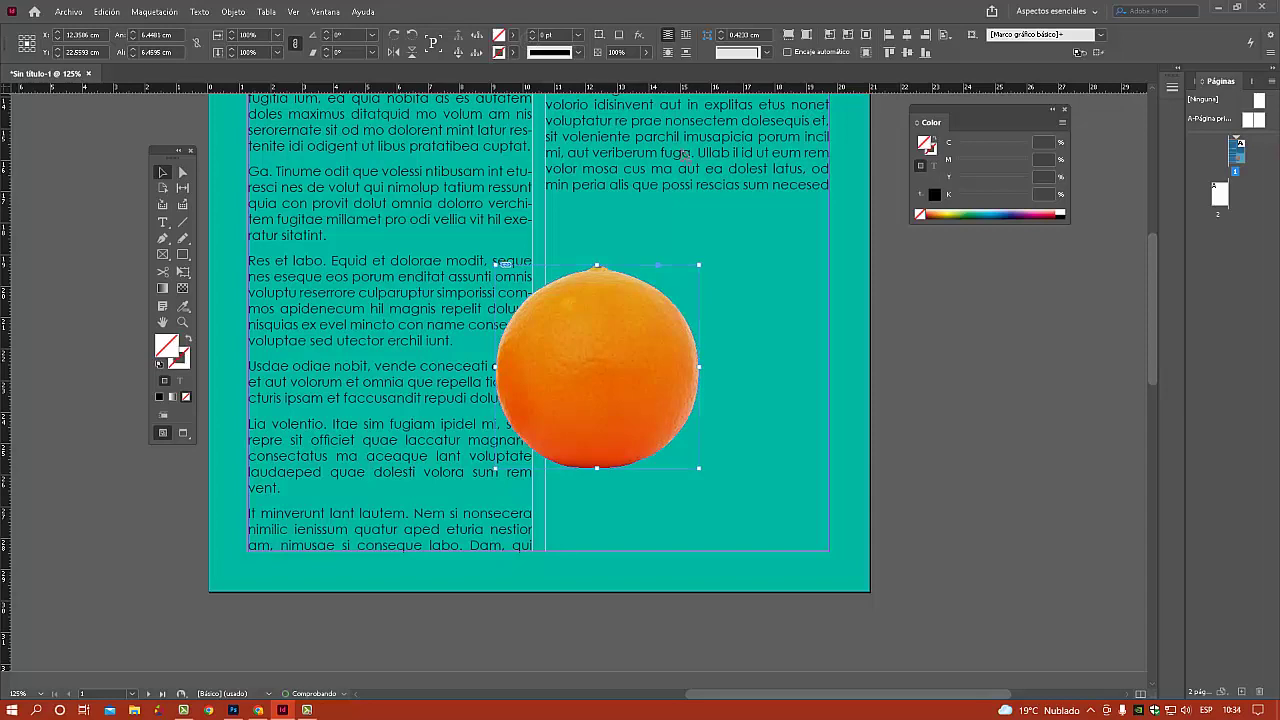
click(1021, 392)
Move the cut-out orange to the second column's lower-right corner and scale it with its content to about 10.4 cm wide.
drag(693, 408, 818, 469)
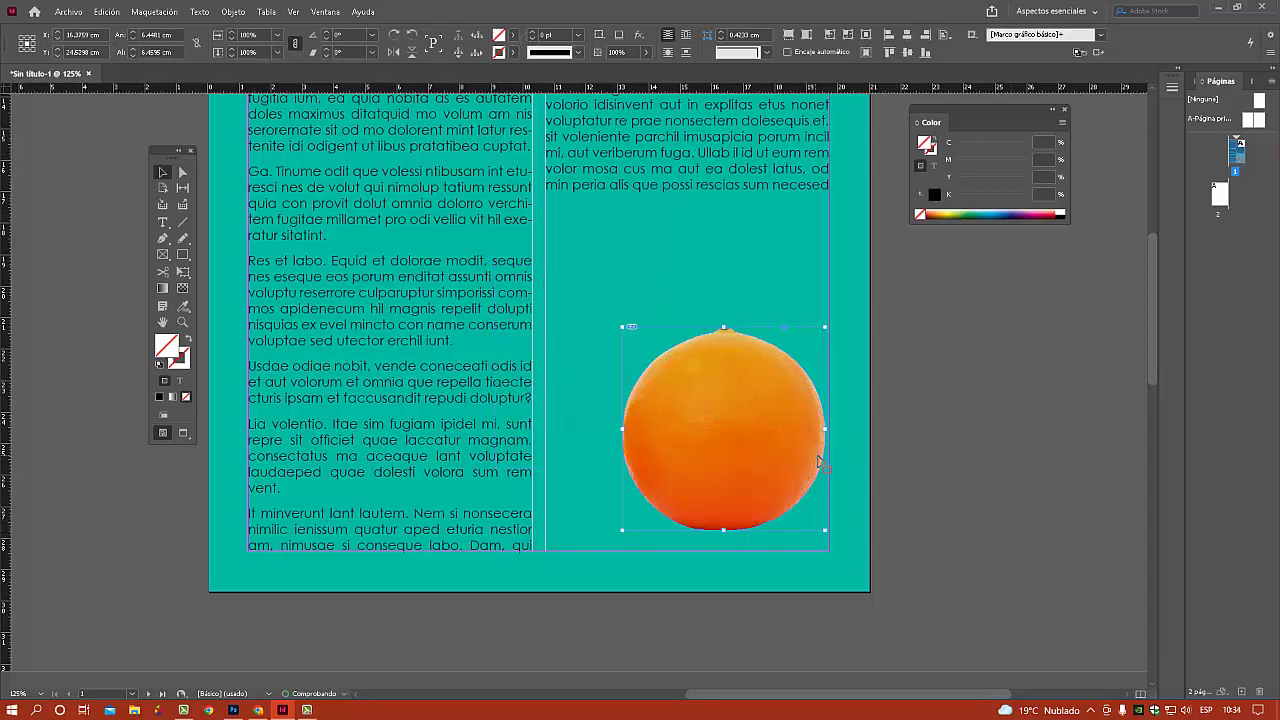
drag(623, 327, 524, 241)
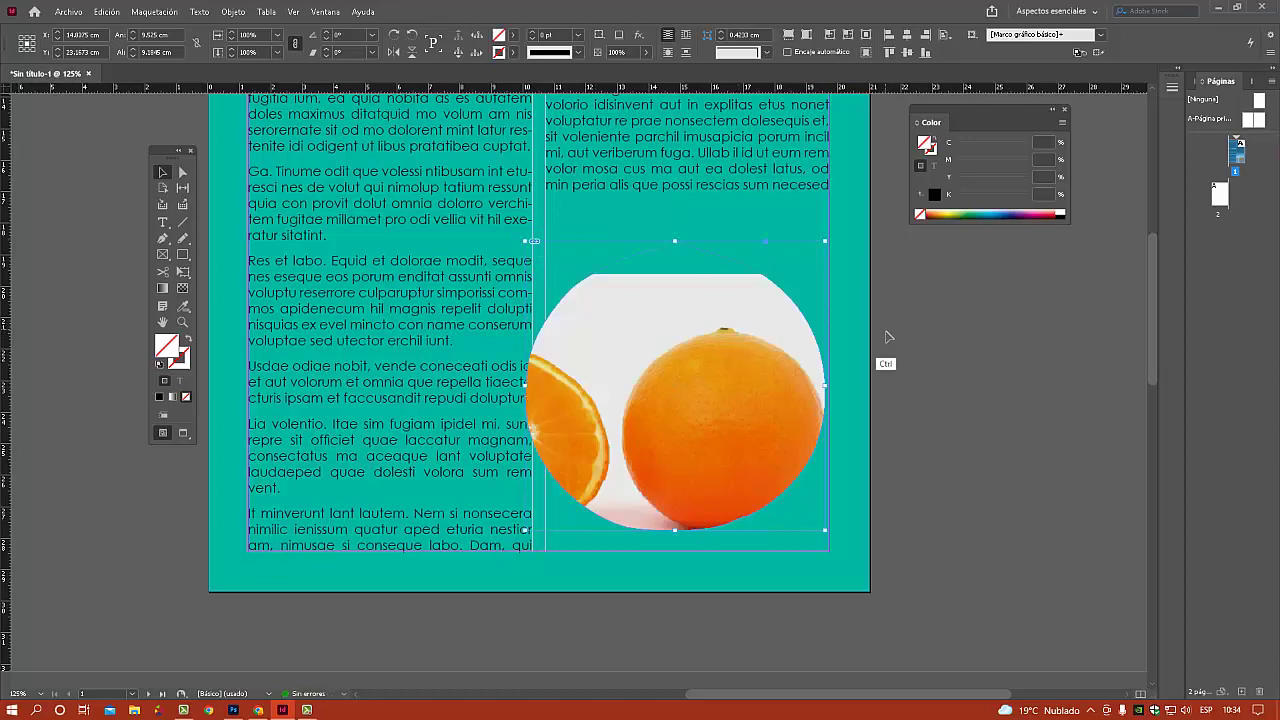
key(ctrl+z)
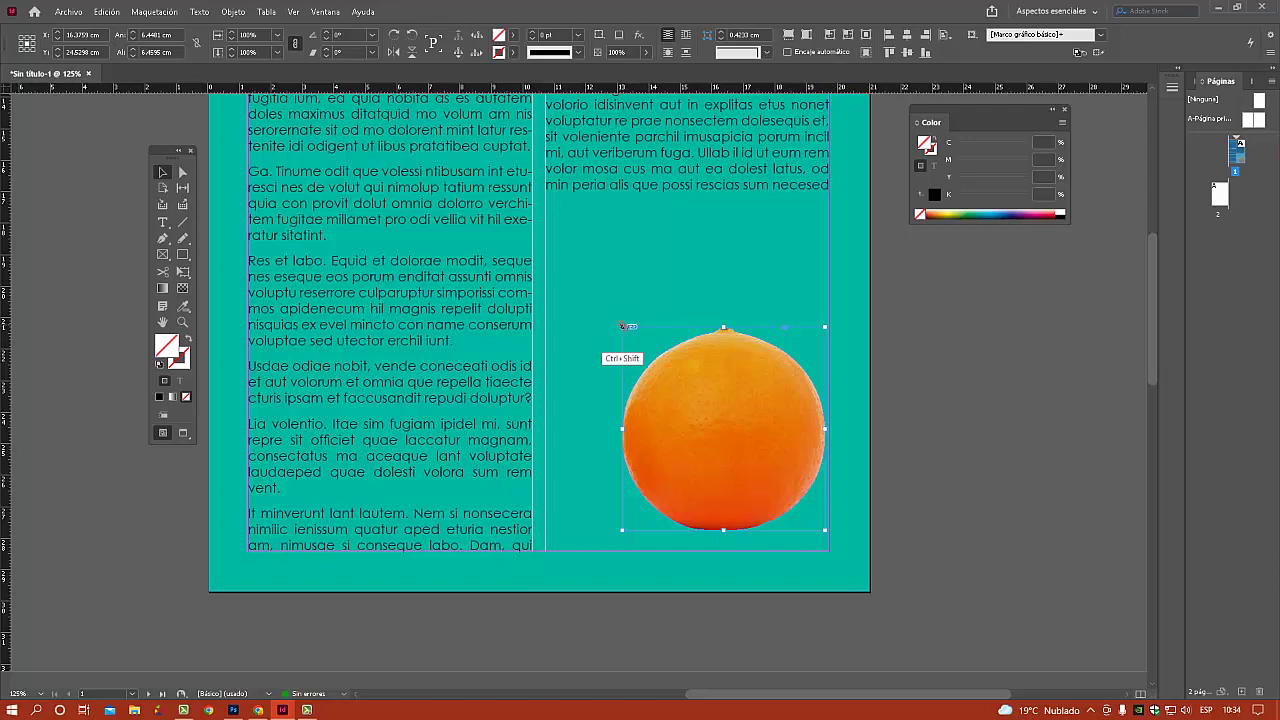
drag(626, 326, 497, 202)
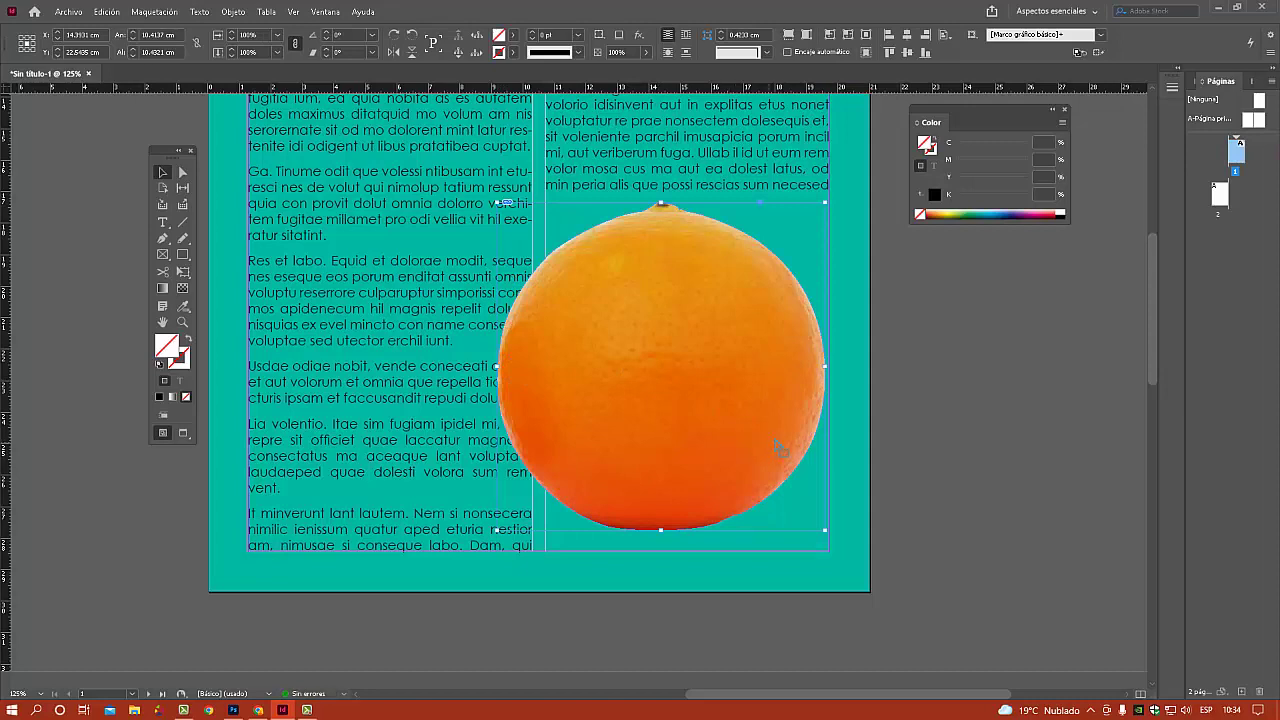
Move the enlarged orange over the lower part of the first text column, to about X 5.5 cm, Y 23.7 cm.
drag(778, 446, 585, 492)
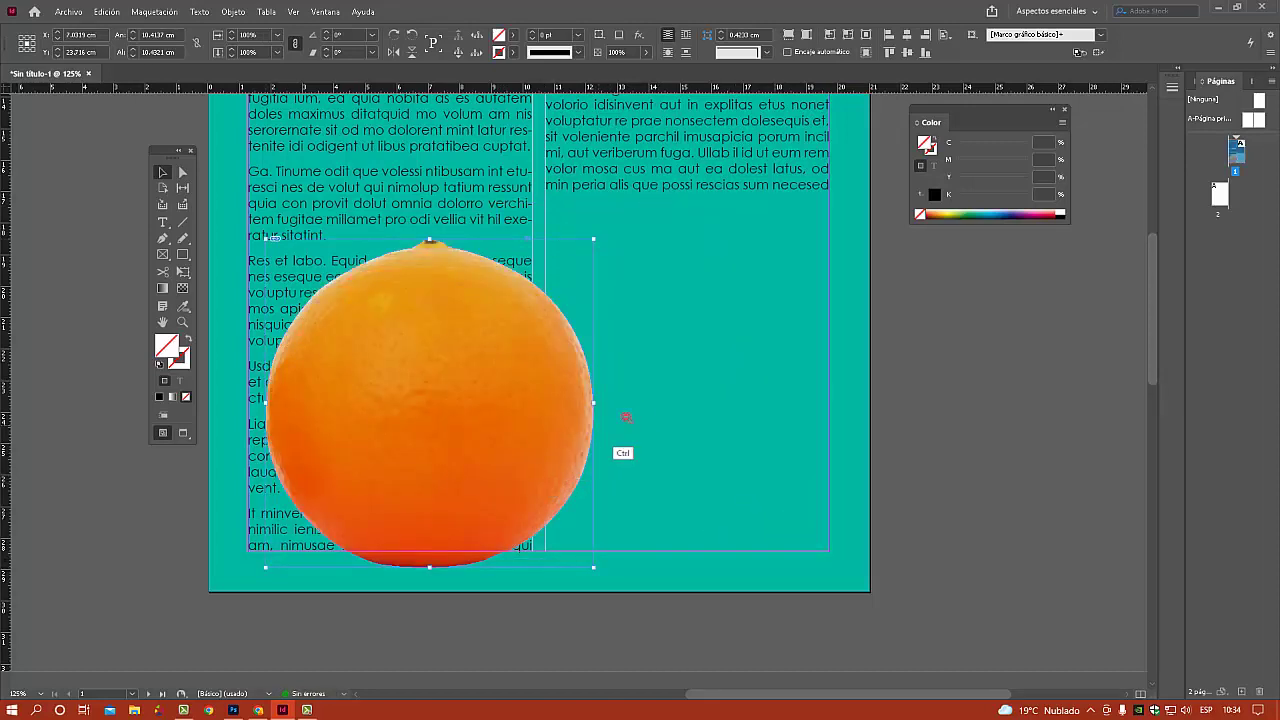
key(ctrl+minus)
drag(502, 448, 466, 460)
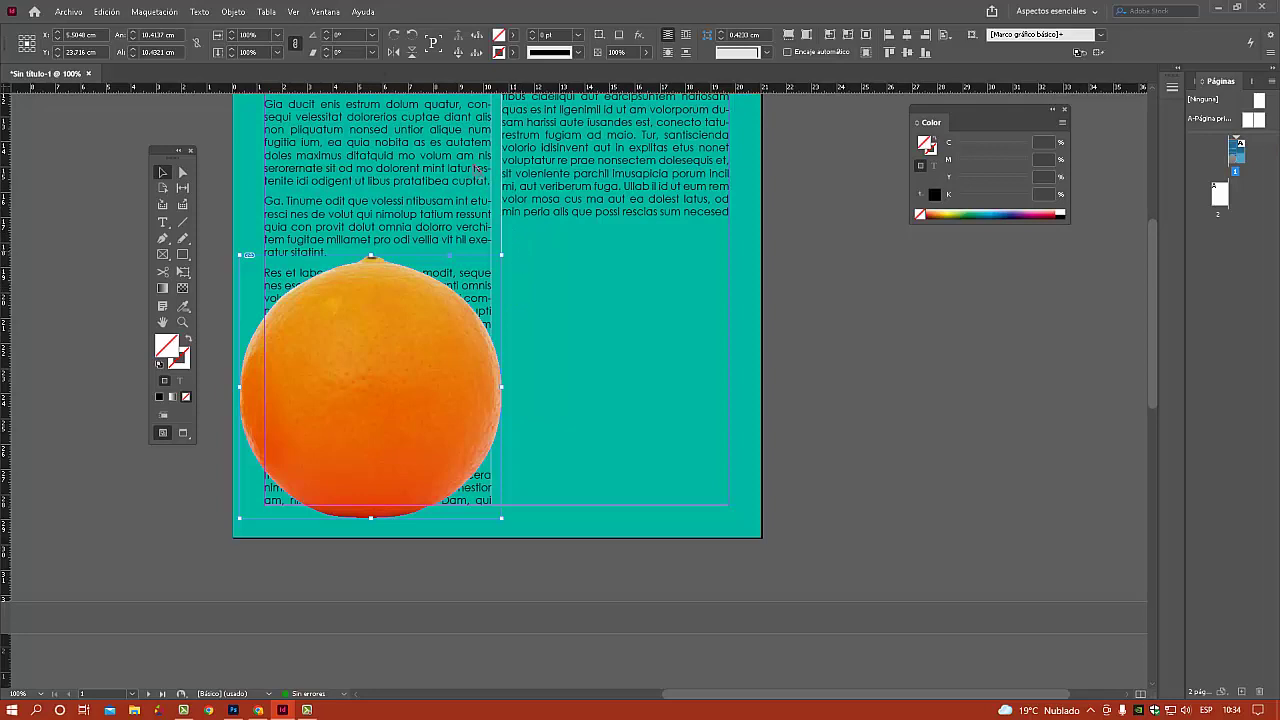
Apply a text wrap to the orange that follows the object's shape, with a 0.5 cm offset.
click(326, 12)
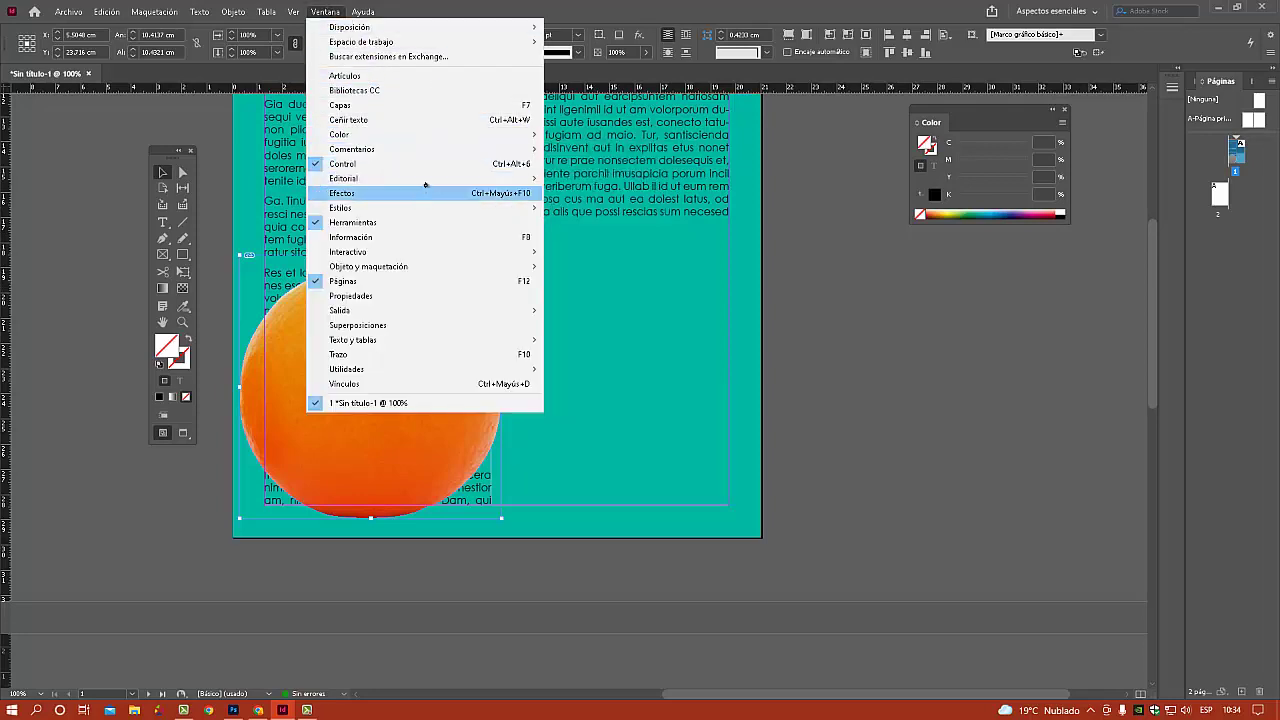
mouse_move(425, 181)
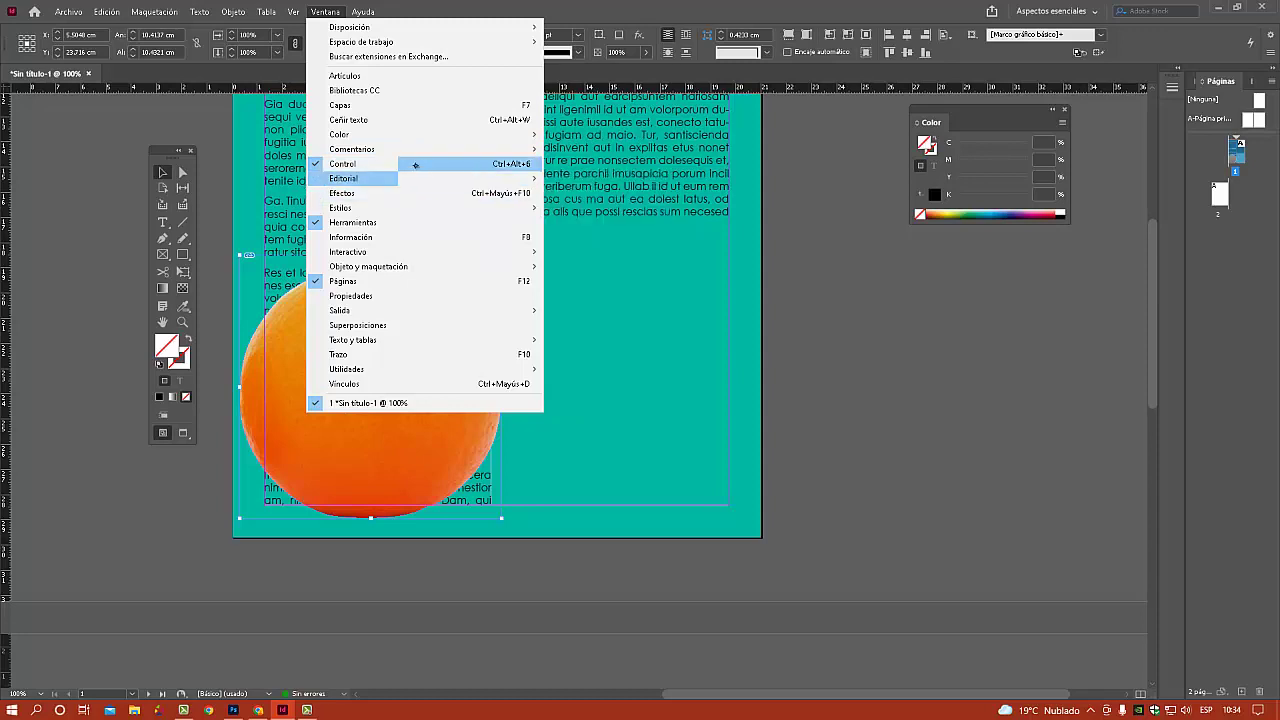
click(409, 120)
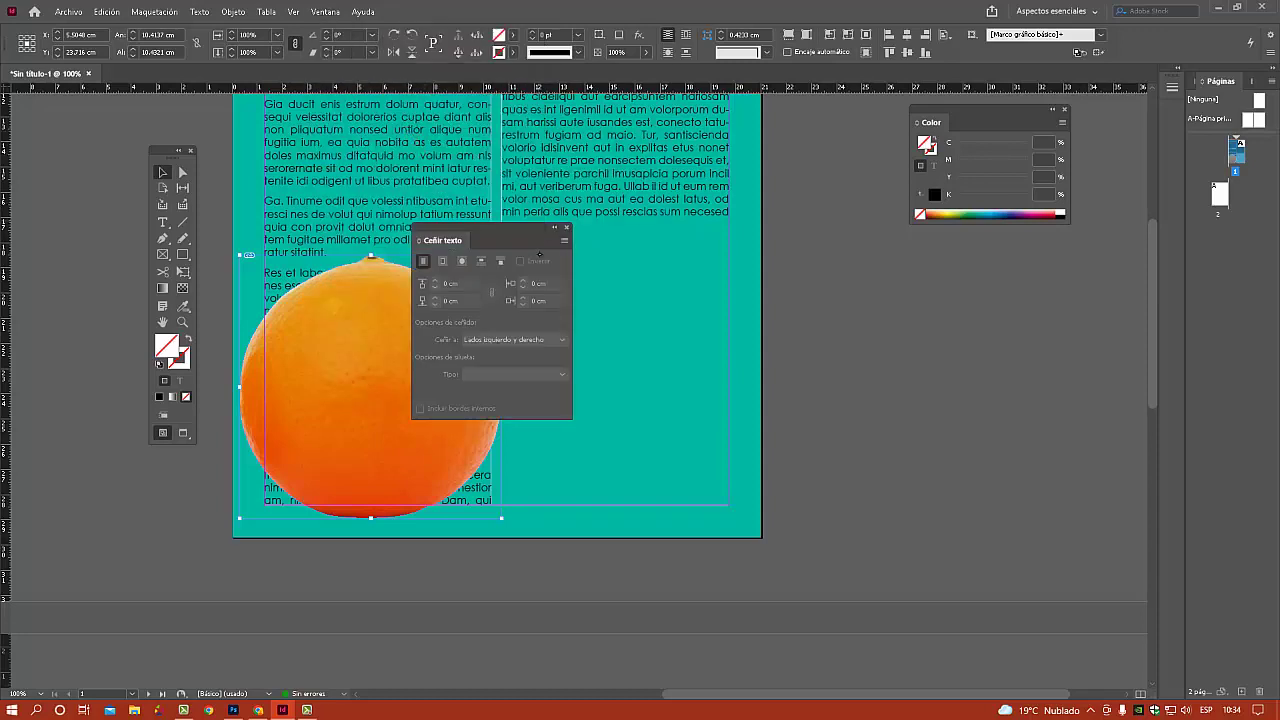
drag(504, 227, 946, 274)
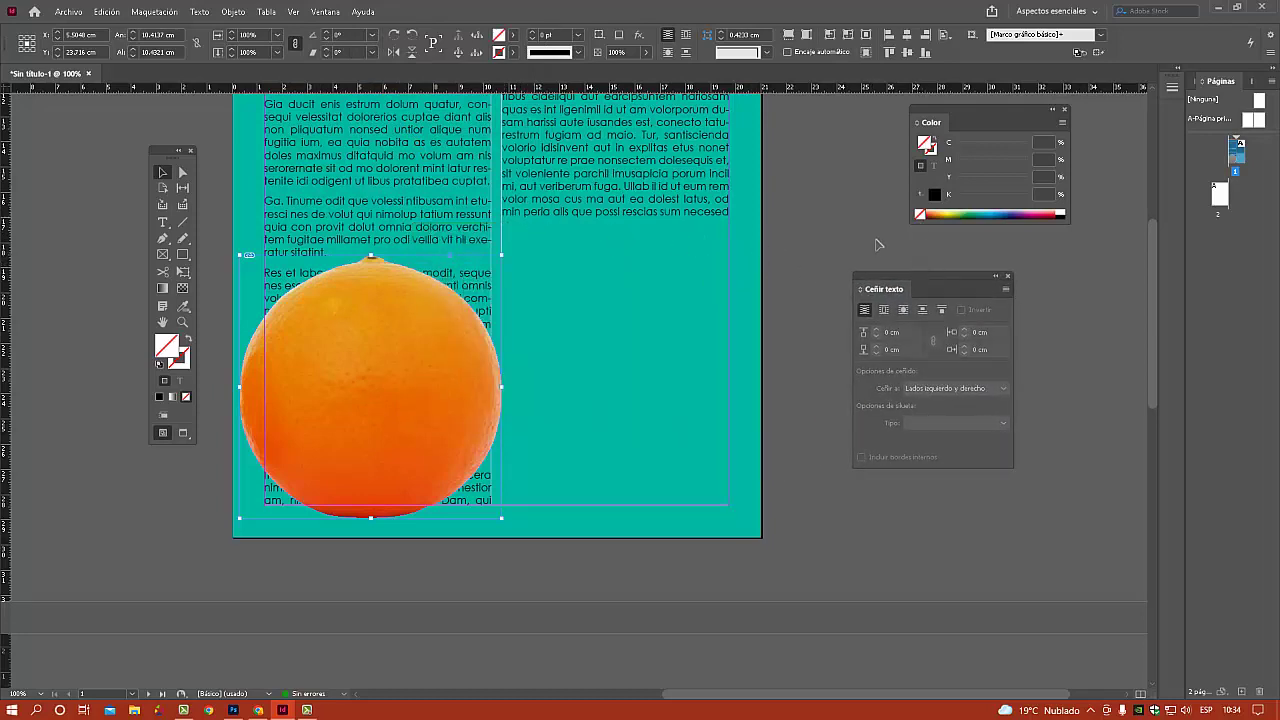
click(903, 310)
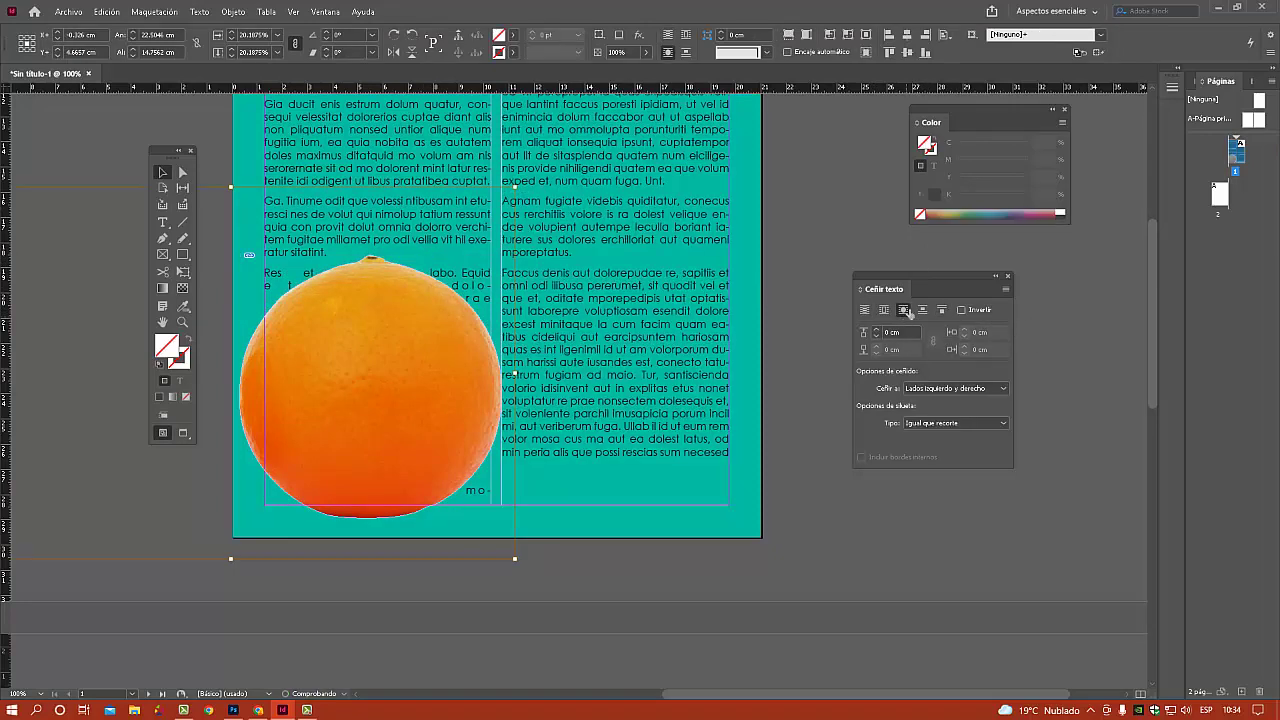
click(876, 332)
text(0.5)
key(Return)
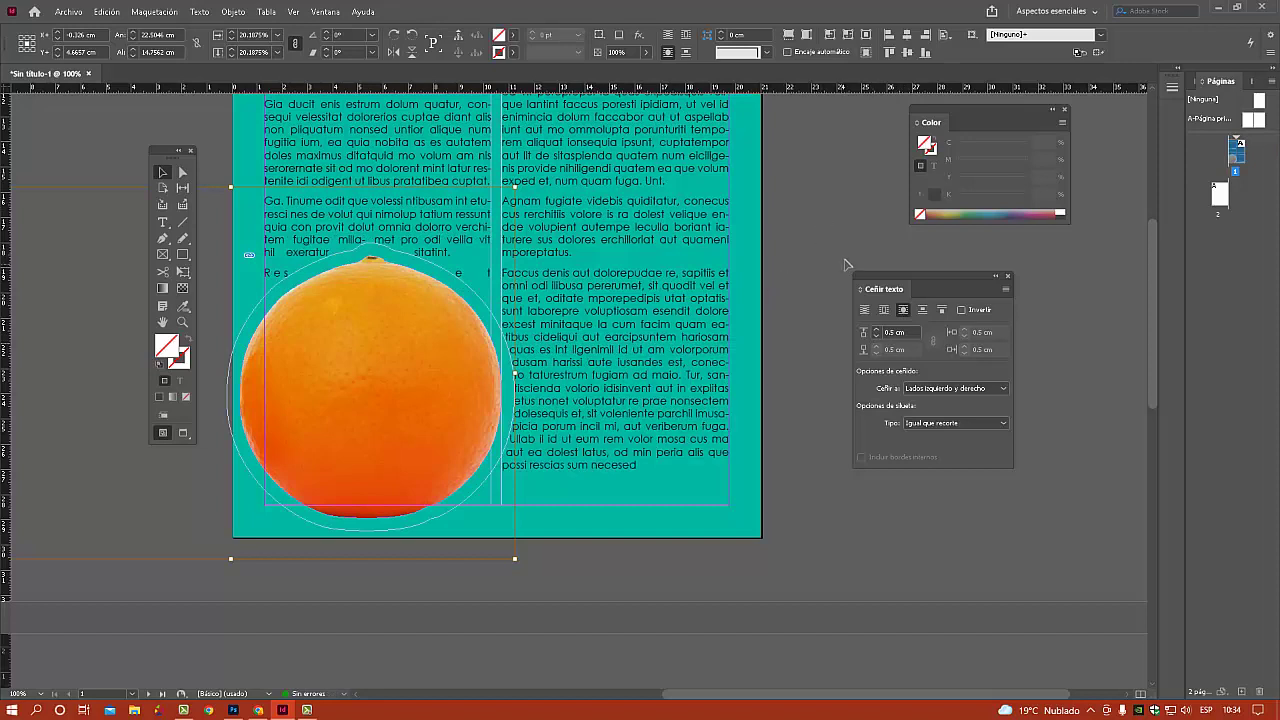
Move the orange between the two text columns with its base on the page's bottom margin, at about Y 23.2 cm.
click(878, 247)
drag(443, 465, 529, 465)
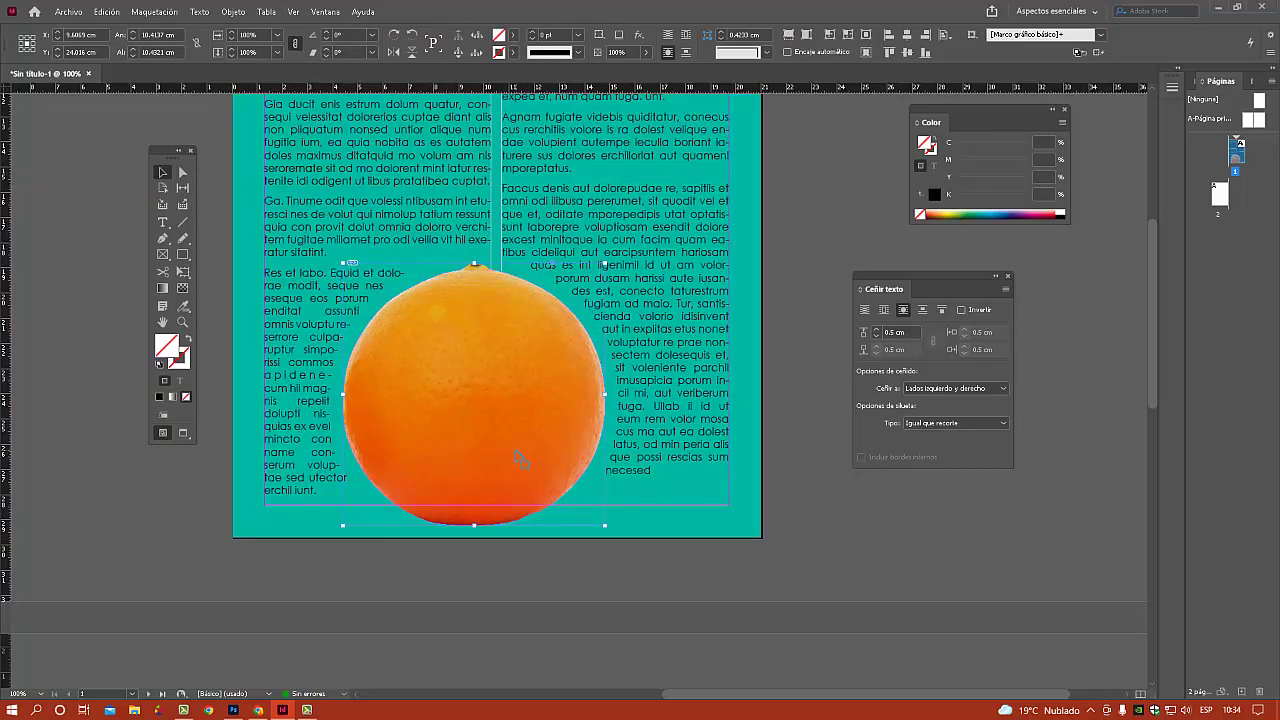
click(819, 446)
scroll(612, 406, down, 1)
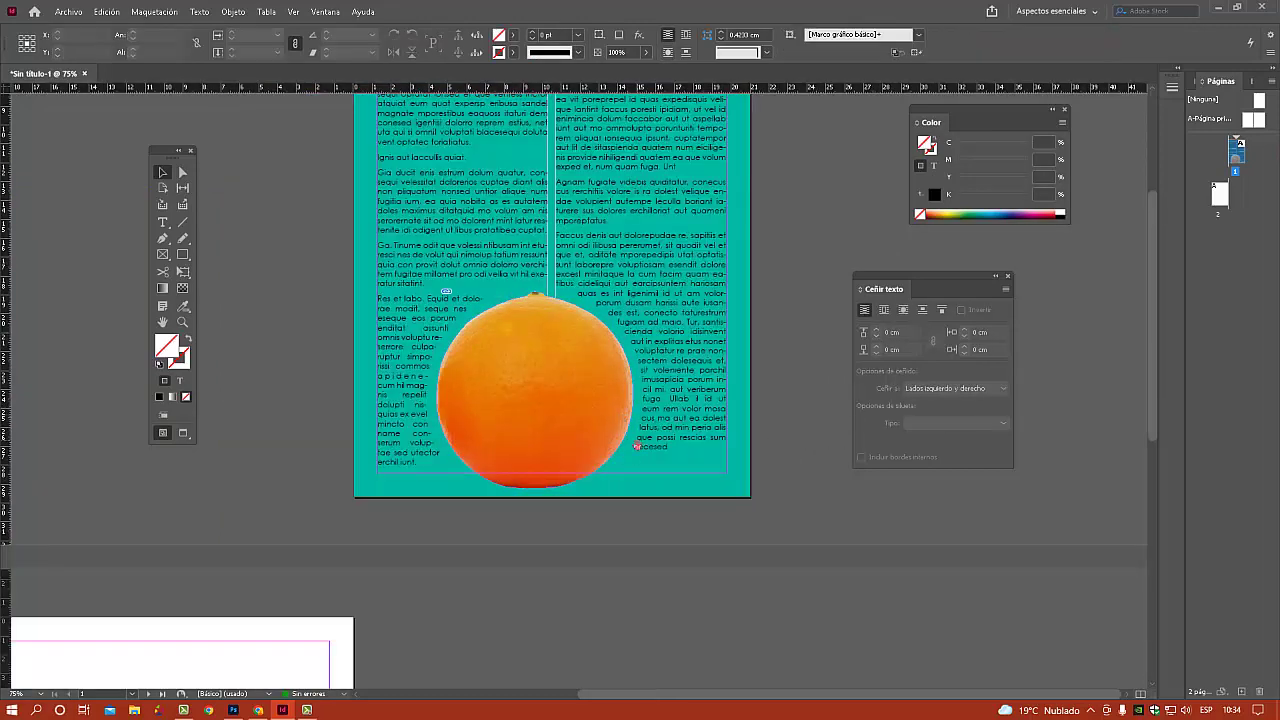
drag(594, 424, 605, 508)
right_click(607, 497)
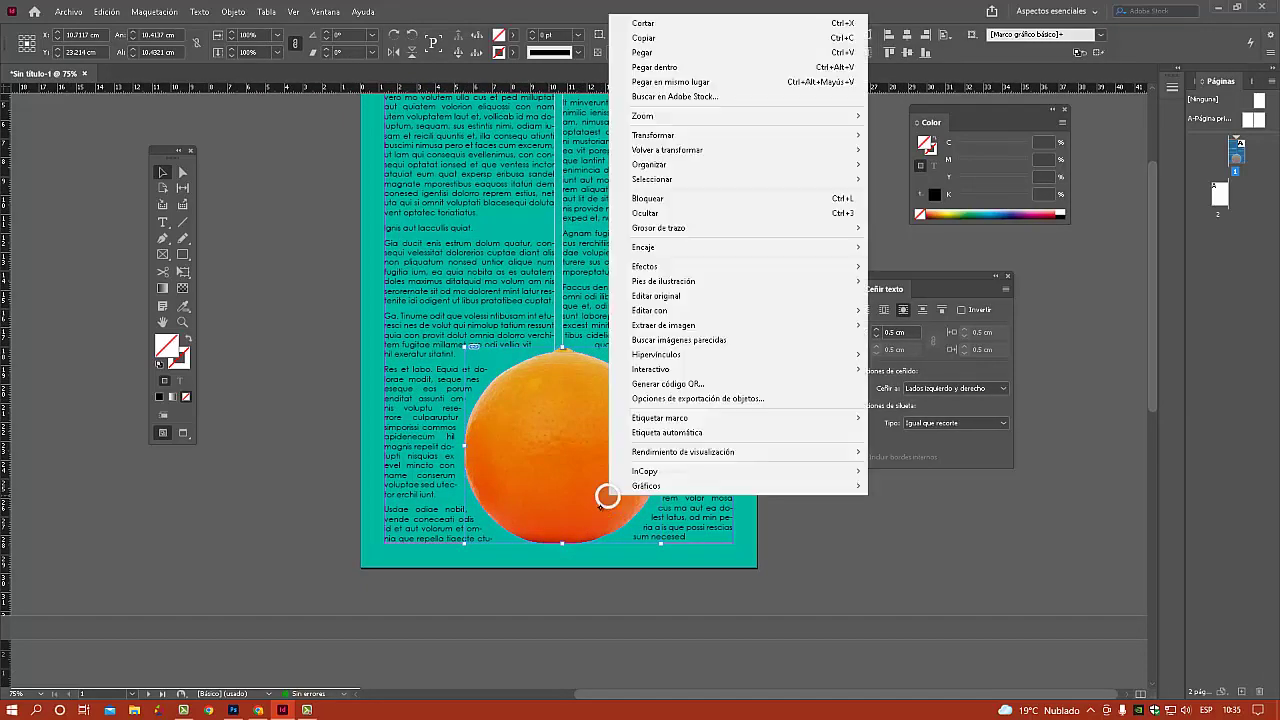
click(823, 531)
click(649, 487)
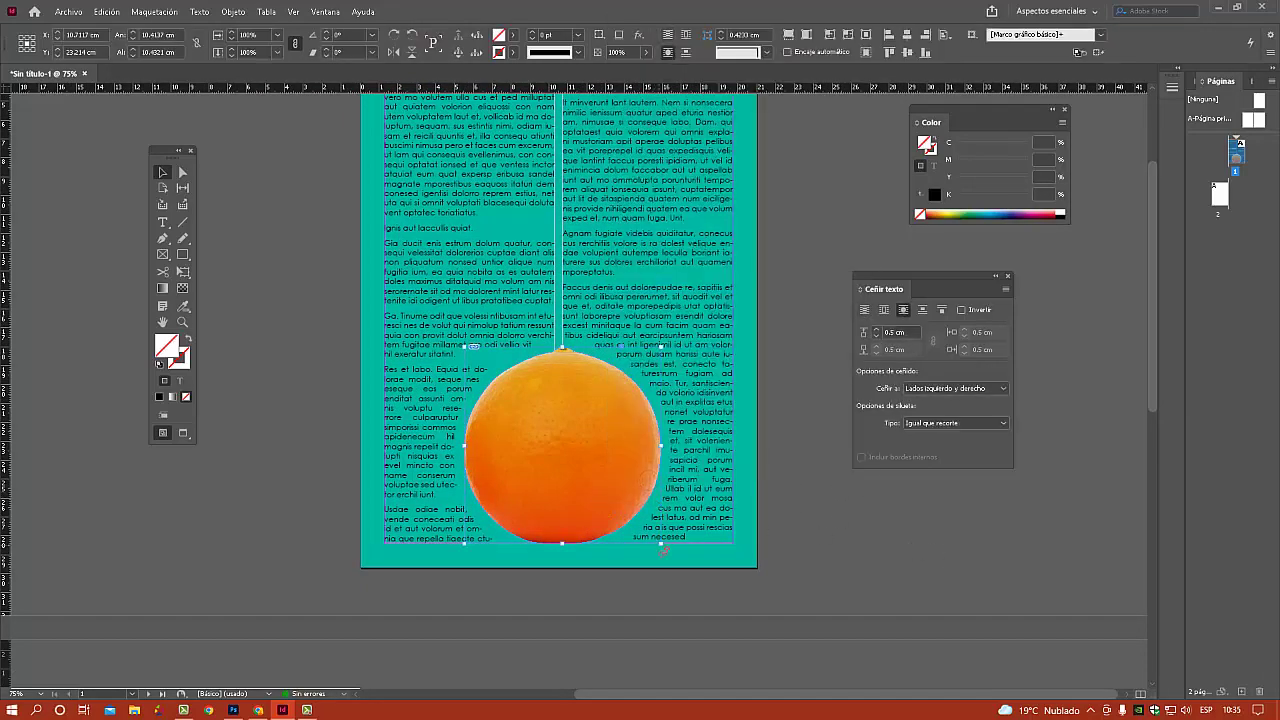
Nudge the orange left in small increments to about X 10.49 cm so it is centred between the columns, and deselect it.
key(Left)
key(Left)
key(Left)
key(Left)
key(Left)
key(Left)
key(Left)
key(Left)
key(Left)
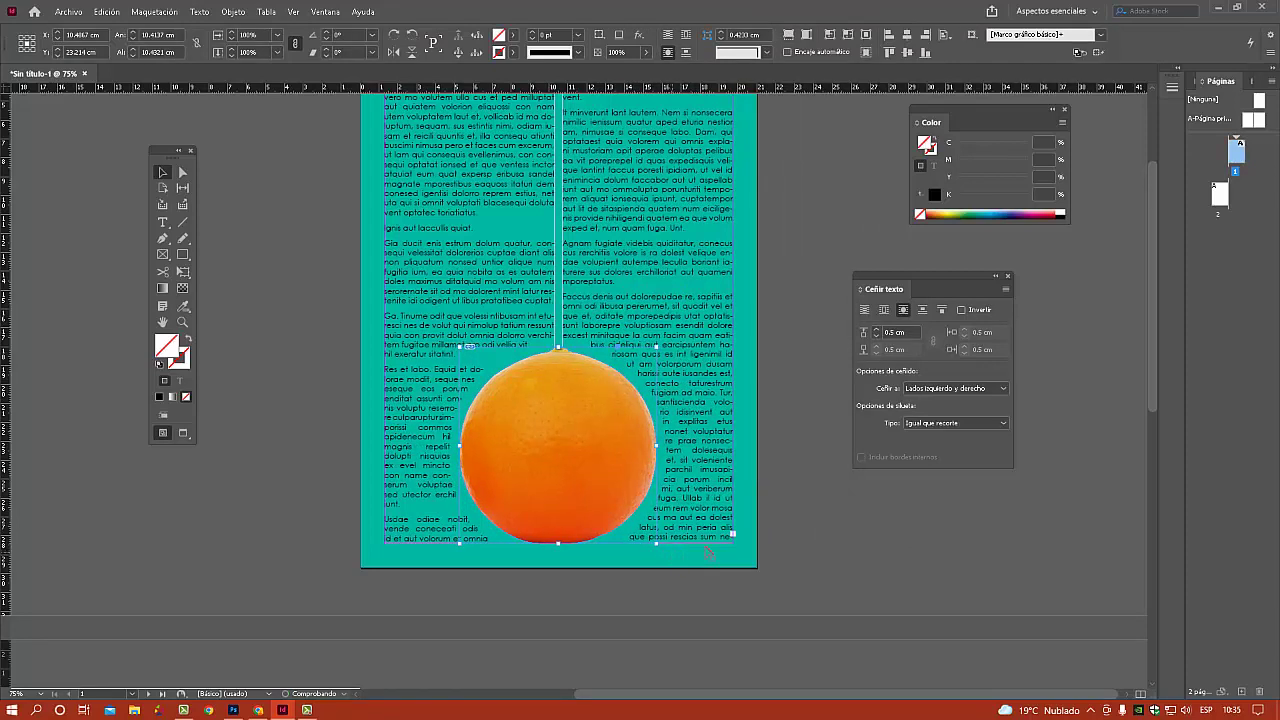
click(850, 540)
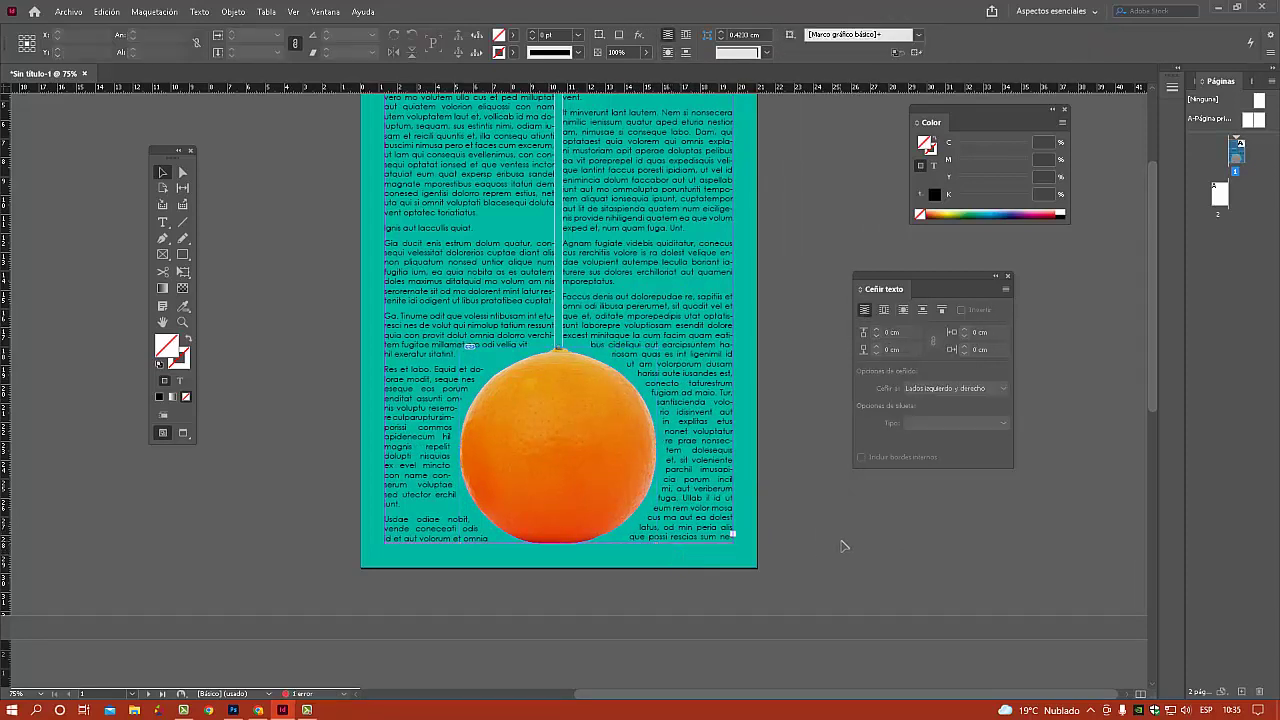
Delete several lines from the second column's upper paragraph, undo that, and delete a shorter passage instead.
click(163, 222)
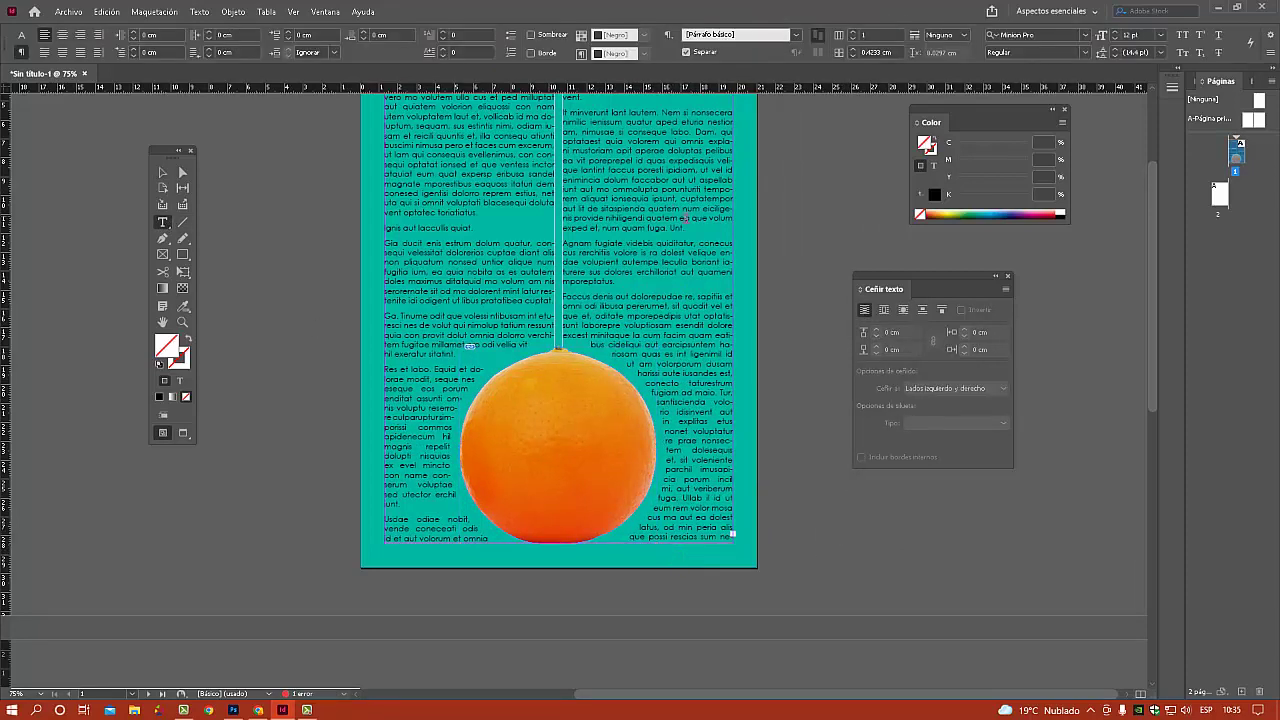
drag(651, 180, 697, 199)
drag(612, 150, 576, 141)
key(BackSpace)
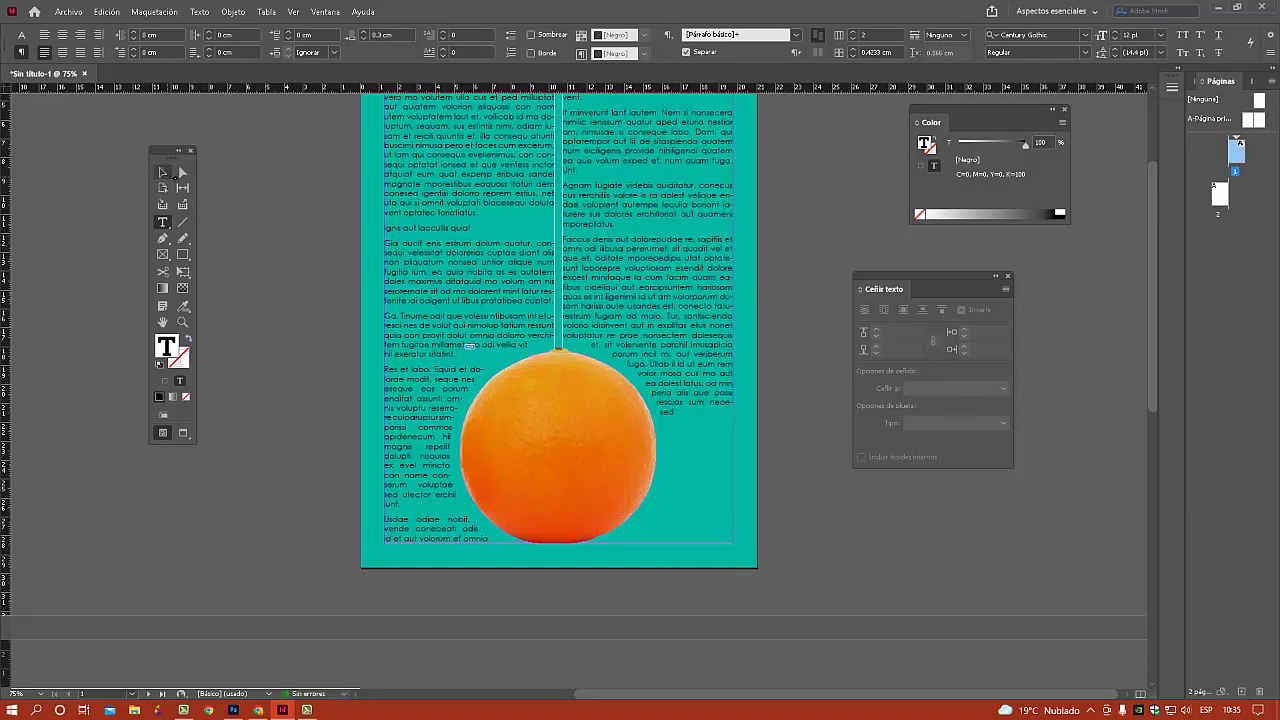
key(ctrl+z)
drag(706, 170, 636, 151)
key(BackSpace)
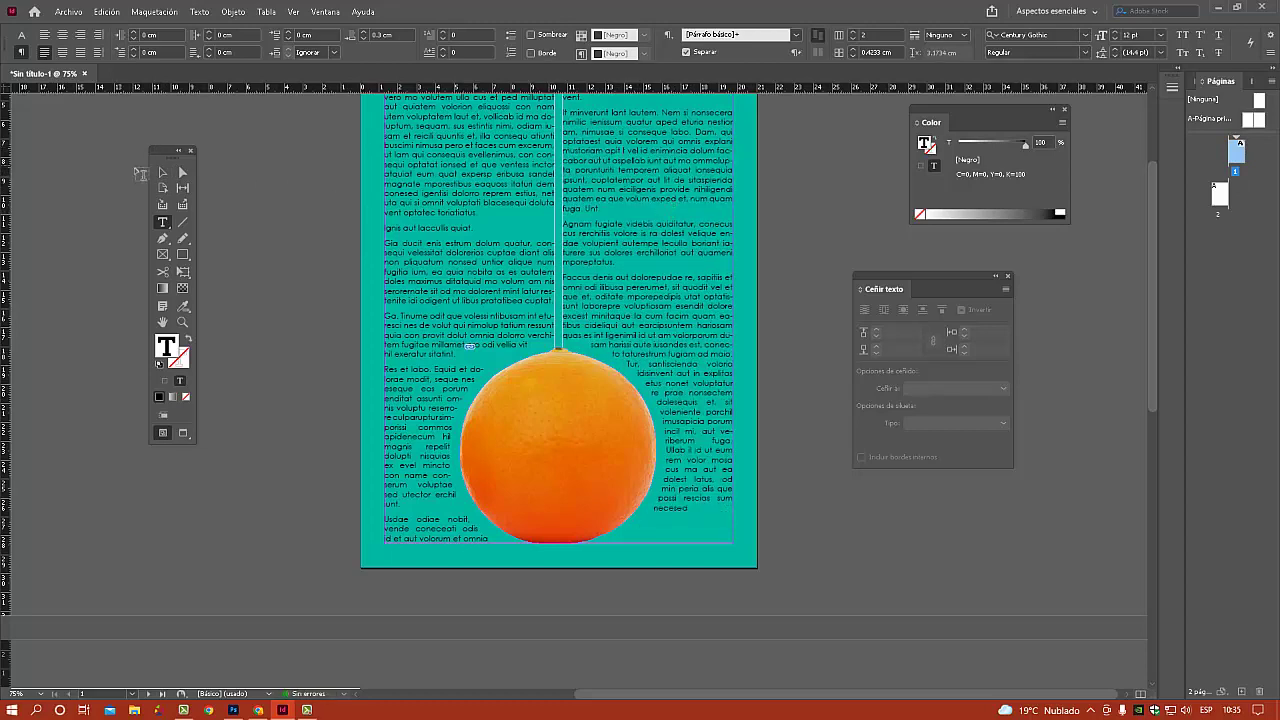
Delete the two-column text frame from the page and undo the deletion.
click(162, 172)
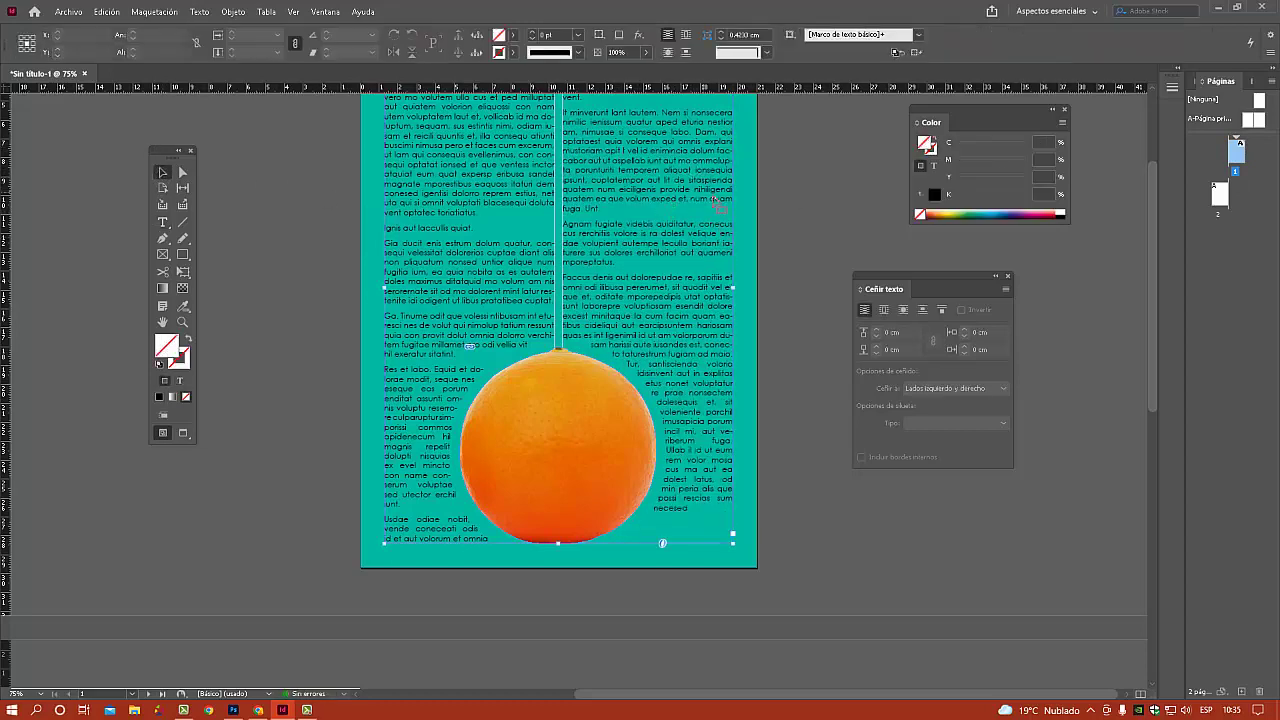
key(Delete)
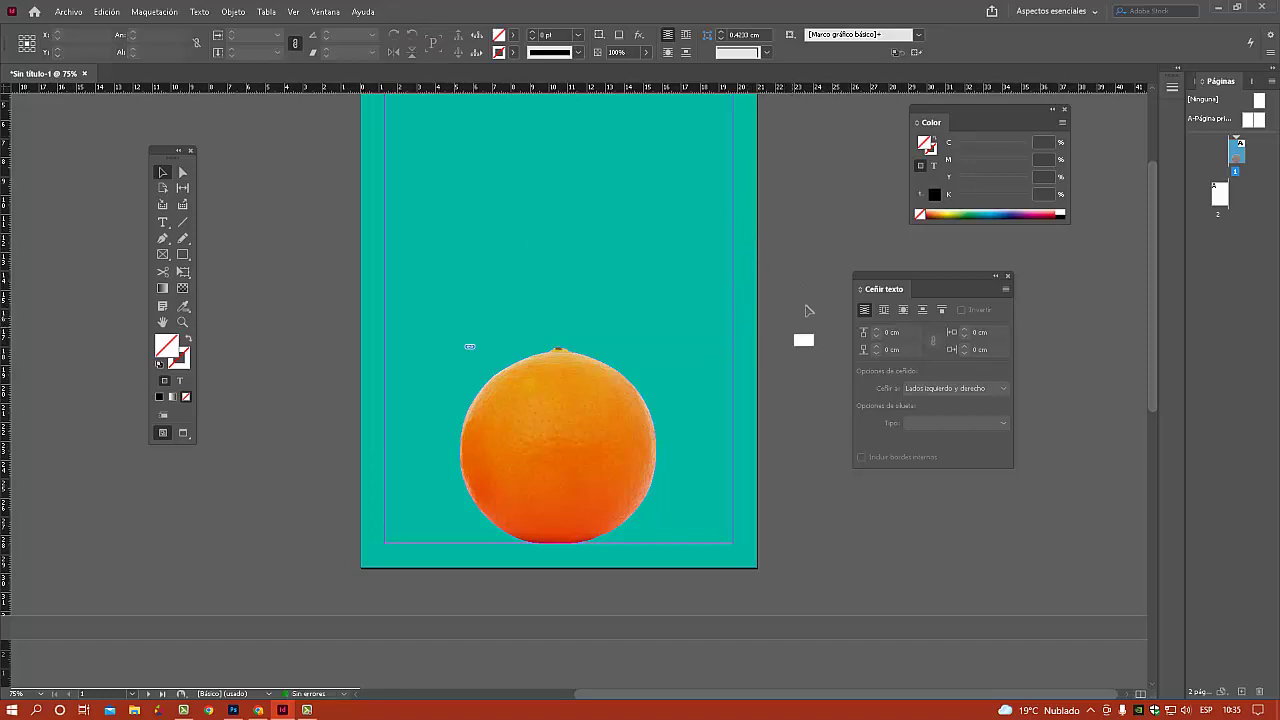
key(ctrl+z)
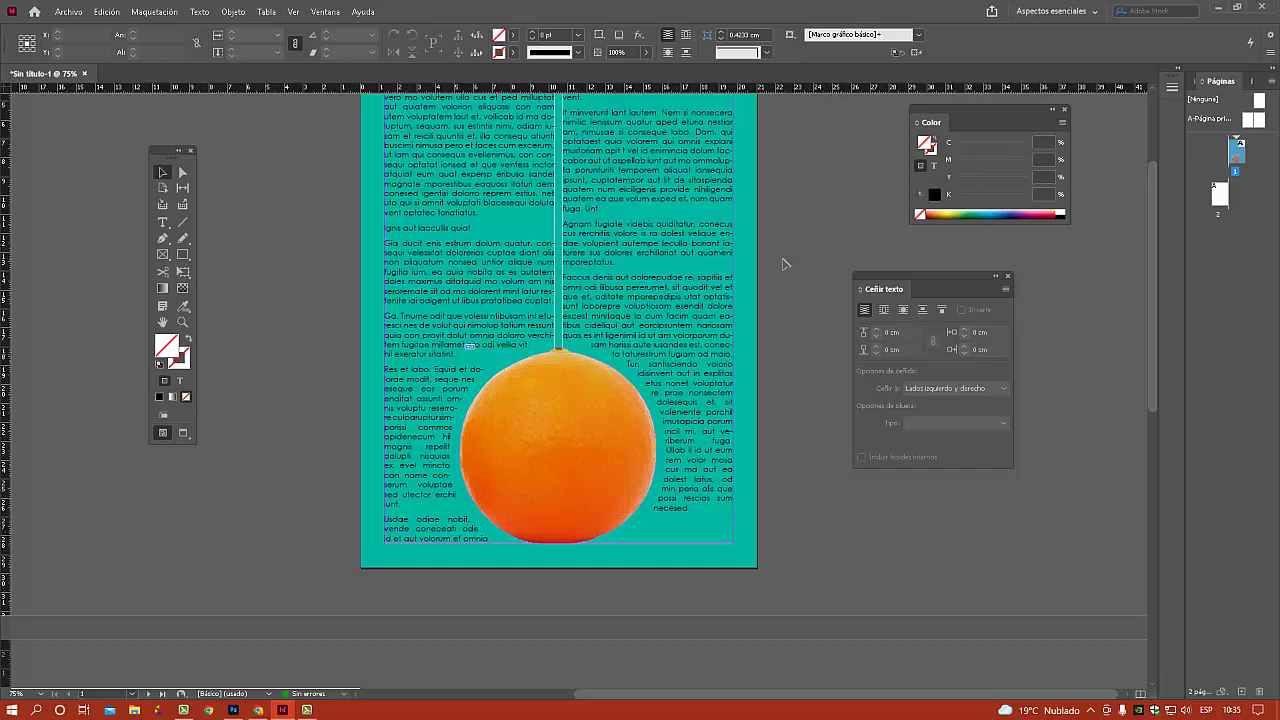
Copy the teal background and two-column text frame onto page 2, aligned with the page at X 10.5 cm, Y 14.85 cm.
key(ctrl+a)
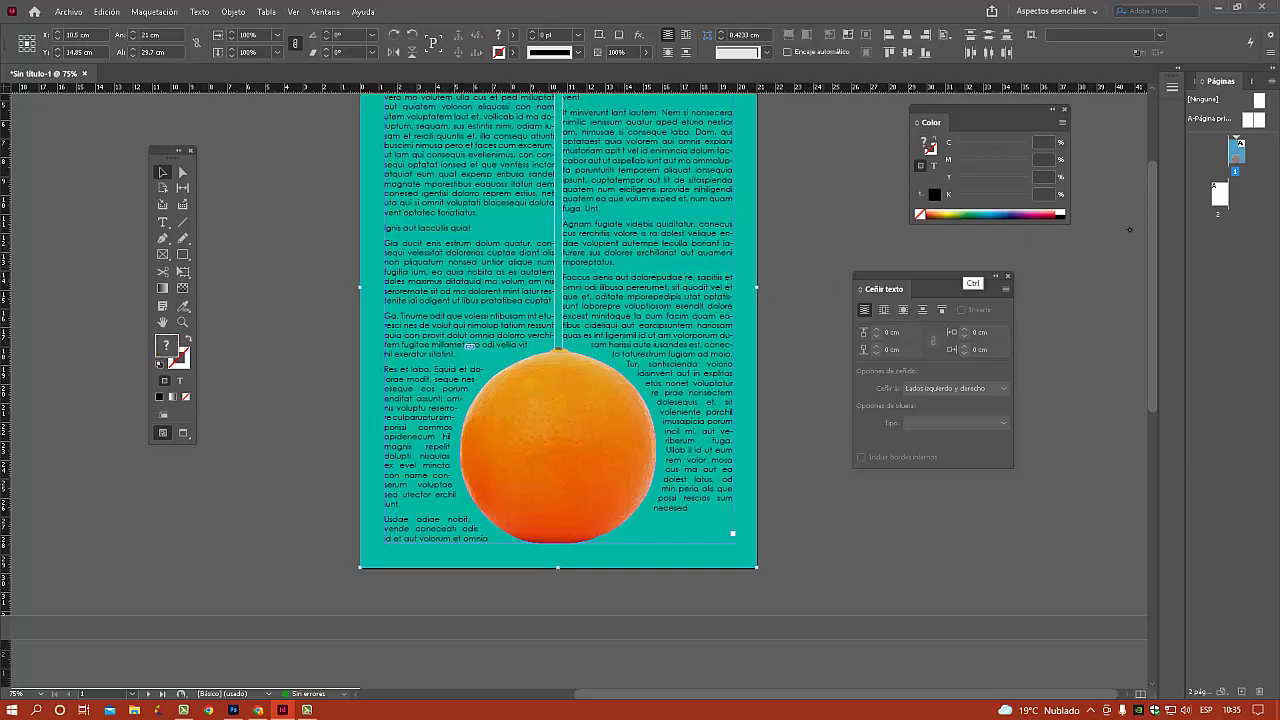
double_click(1219, 196)
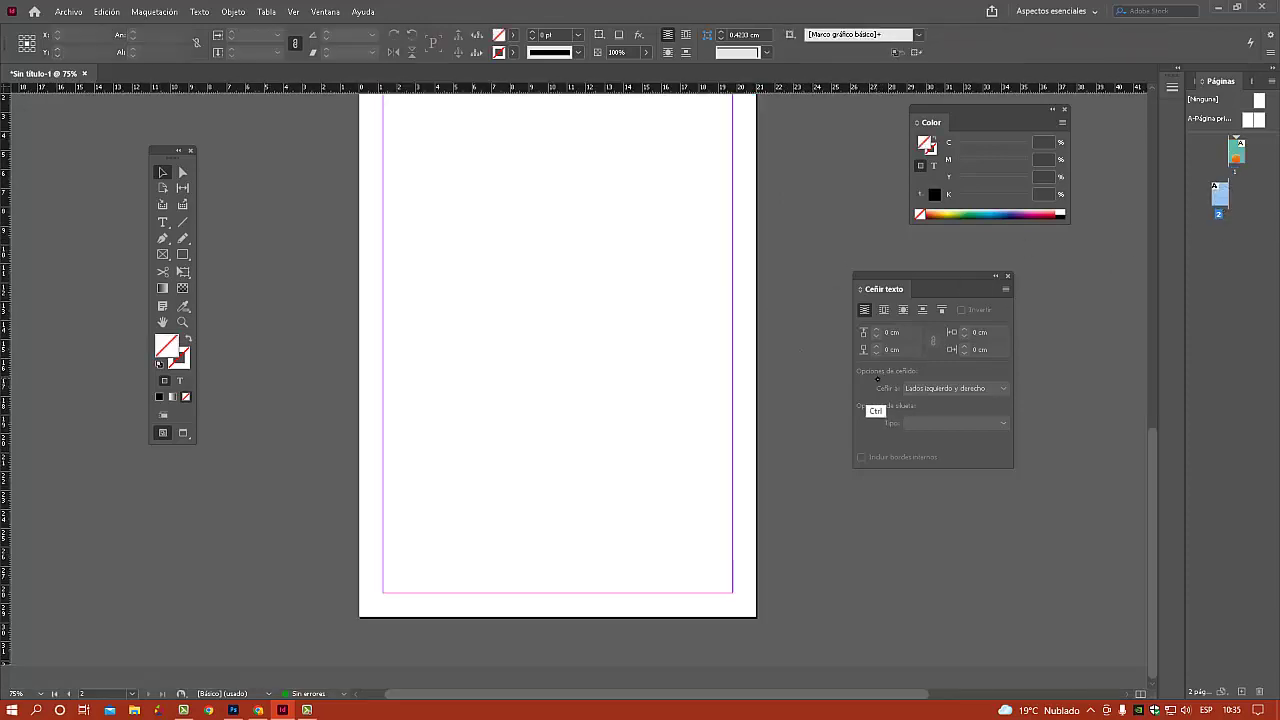
key(ctrl+v)
drag(645, 352, 671, 455)
drag(517, 343, 492, 300)
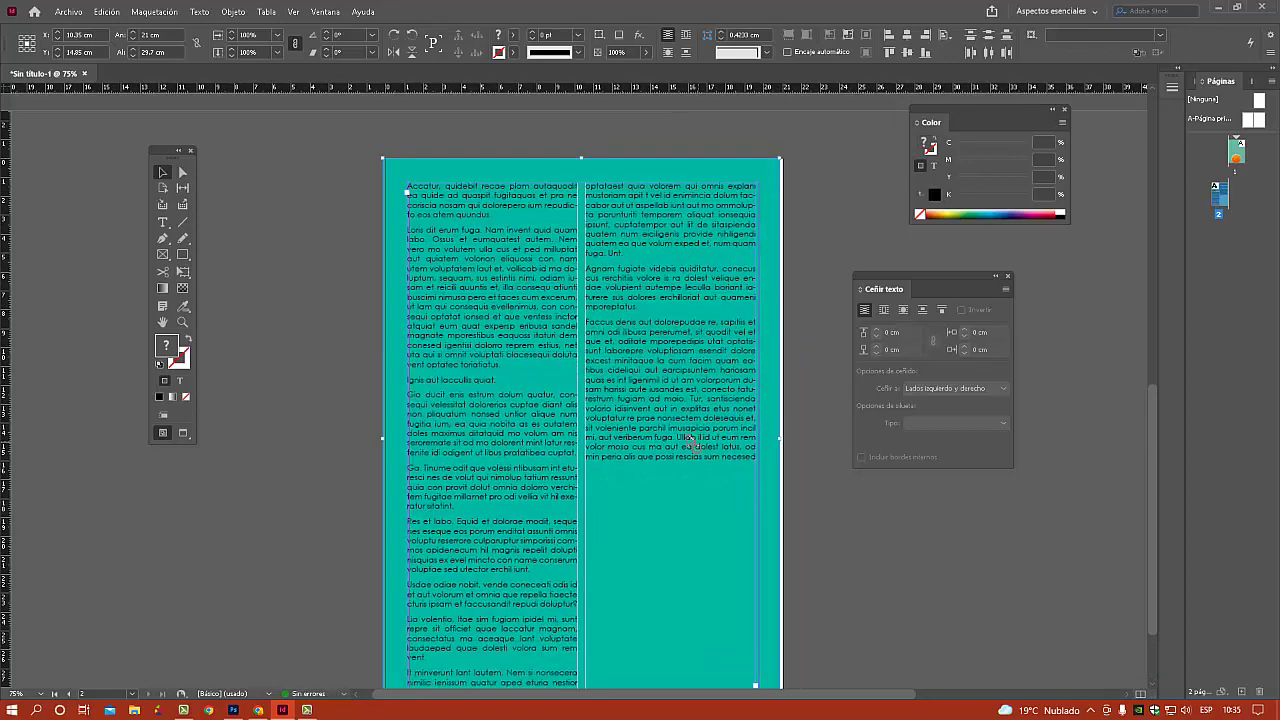
mouse_move(690, 440)
mouse_down()
mouse_move(729, 440)
mouse_move(694, 440)
mouse_up()
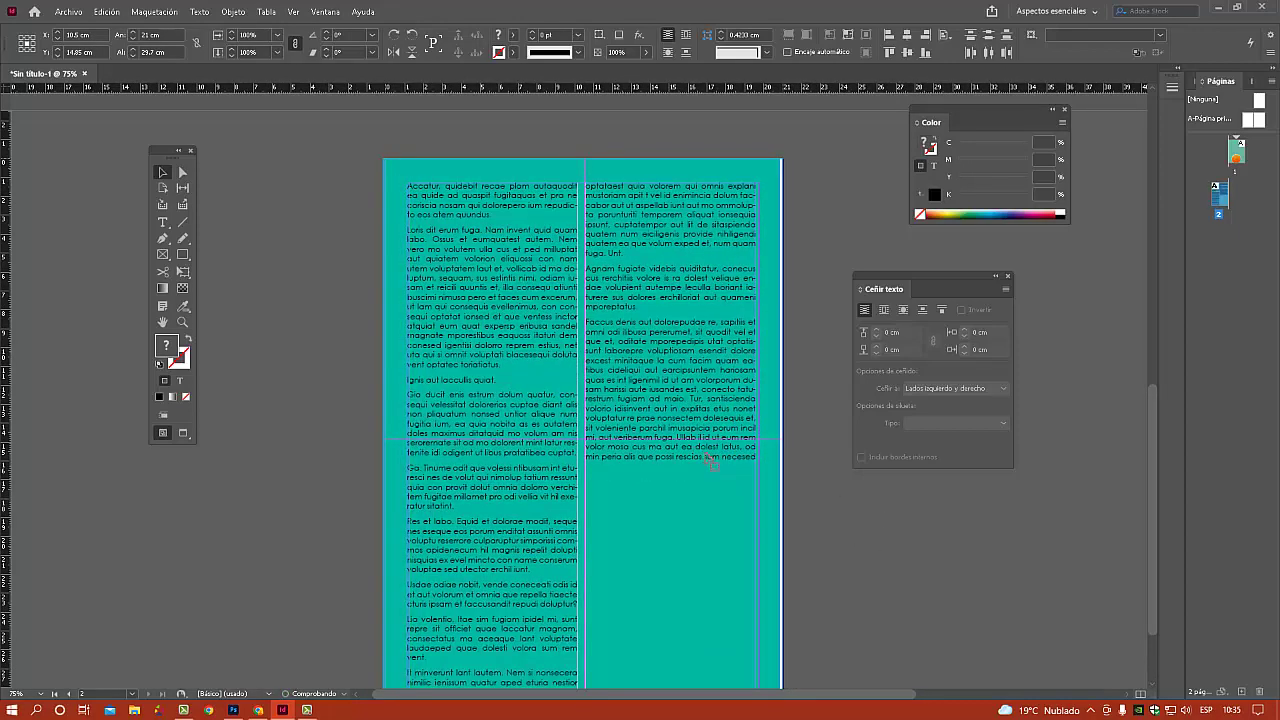
click(874, 562)
scroll(720, 382, down, 2)
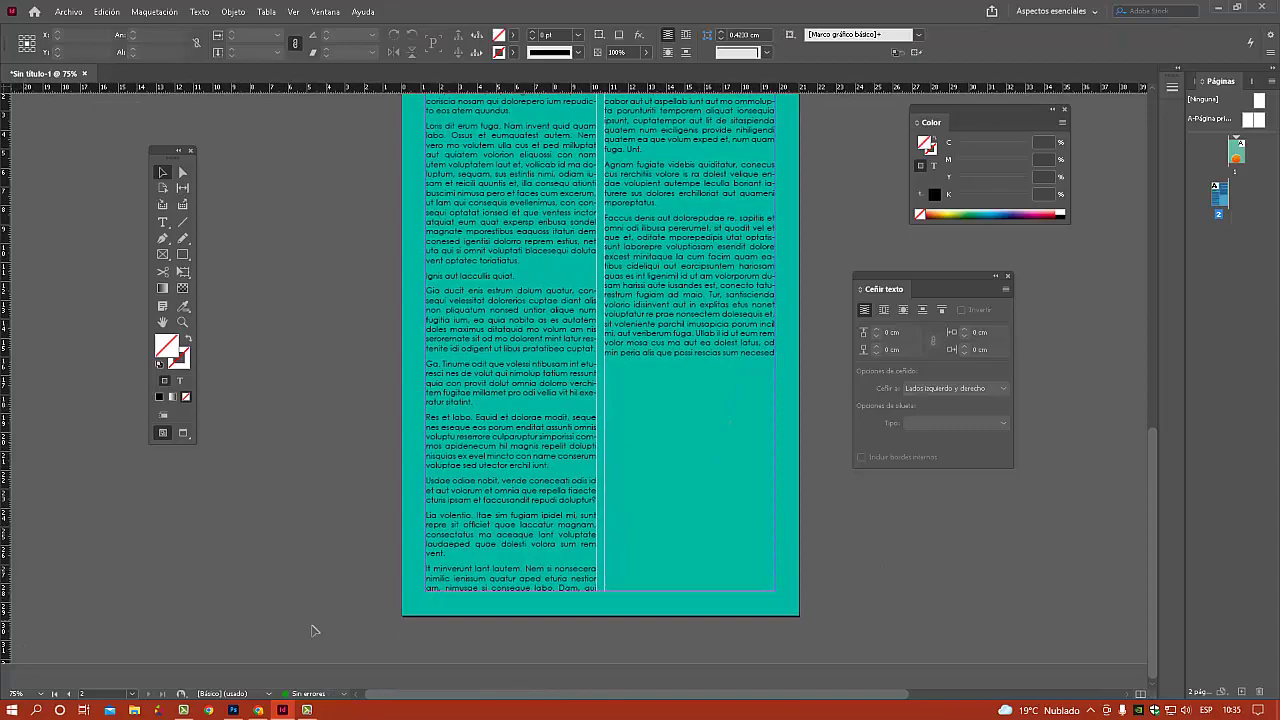
Switch to Photoshop and select the whole orange in the photo with the Quick Selection tool.
click(233, 710)
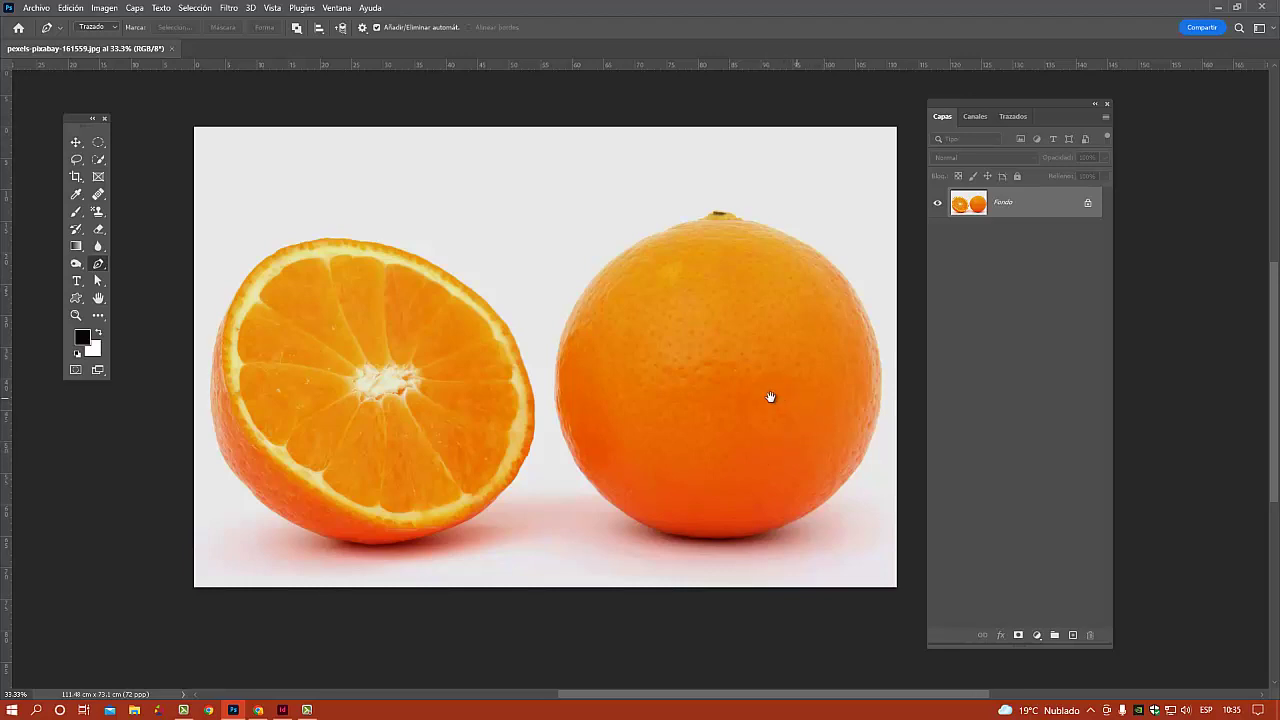
drag(768, 397, 717, 429)
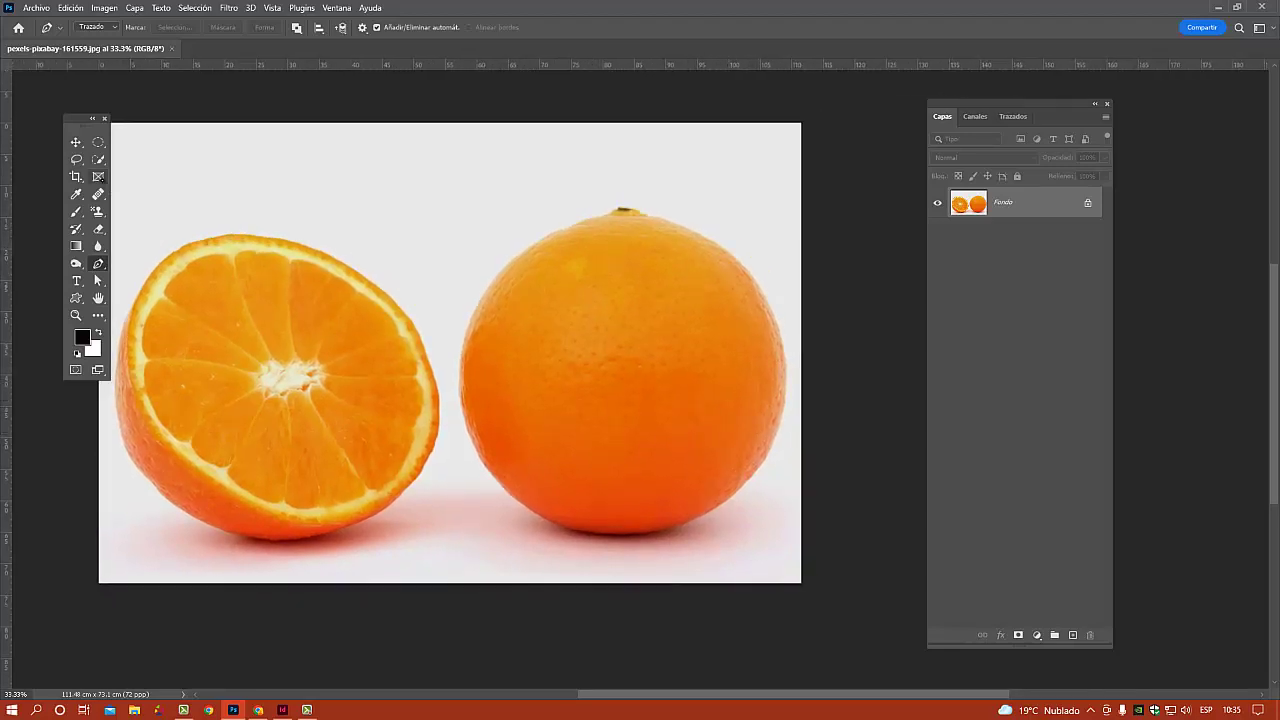
click(98, 159)
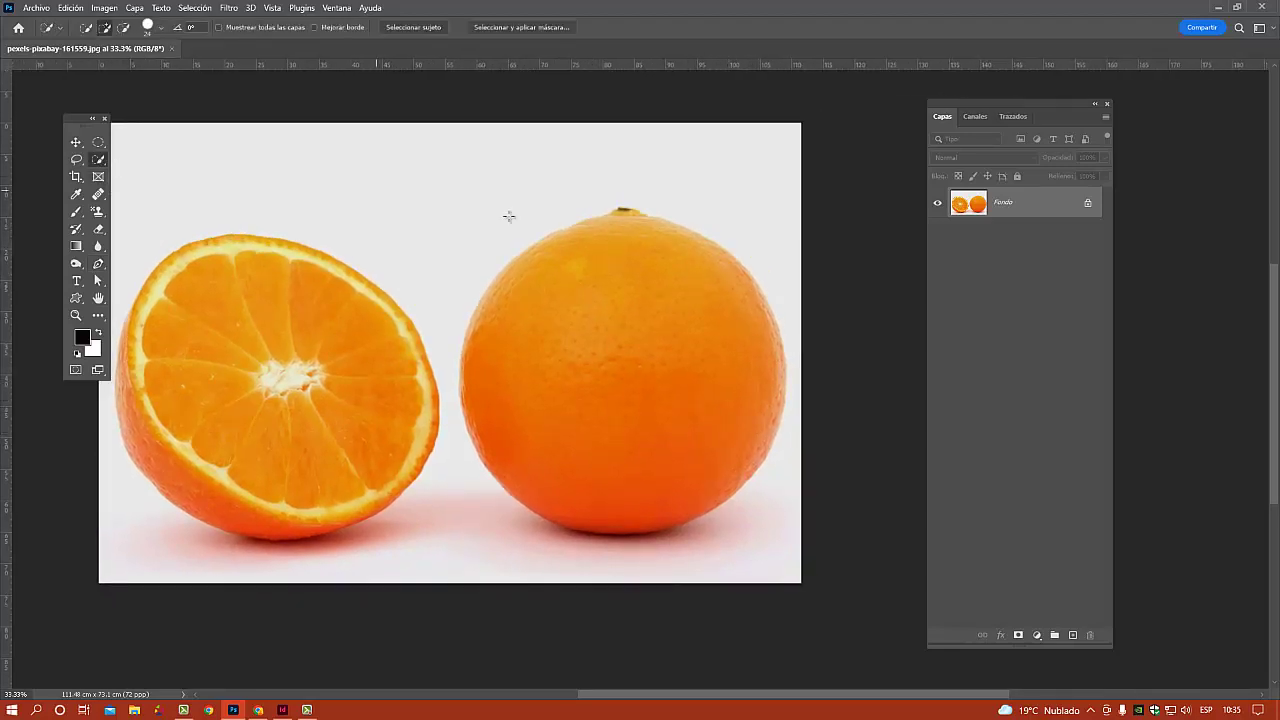
click(608, 248)
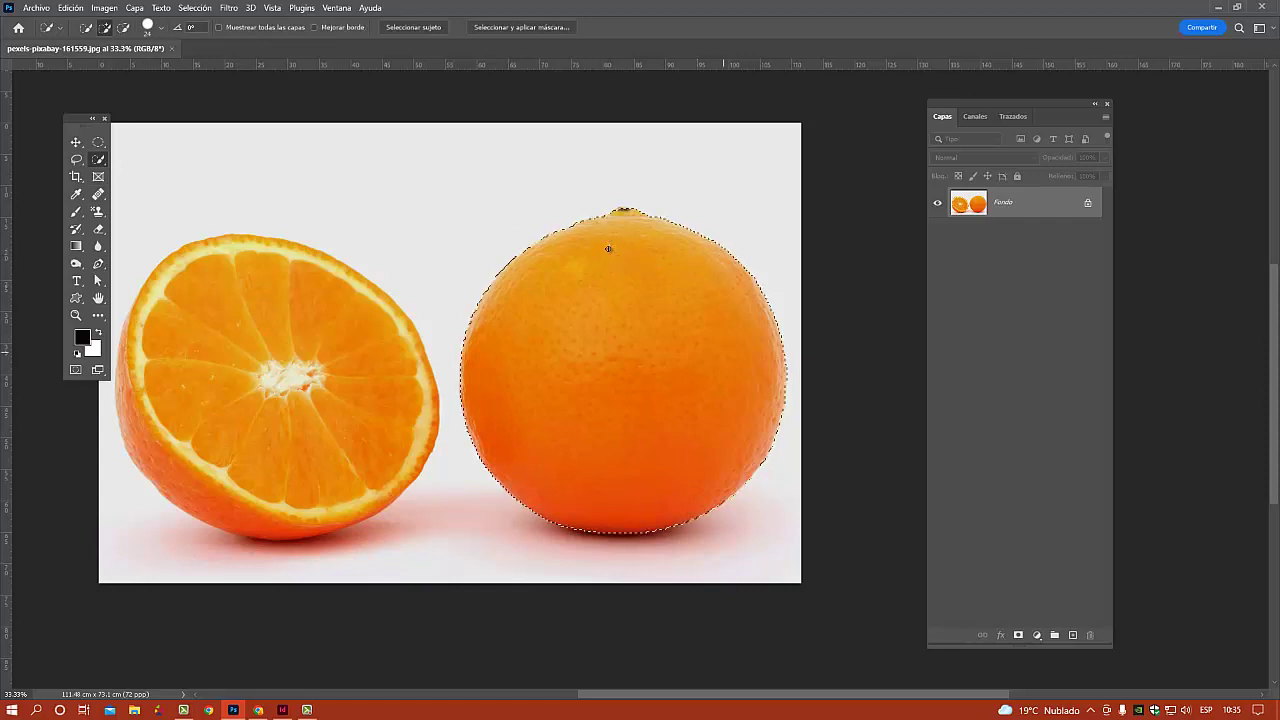
drag(608, 249, 659, 480)
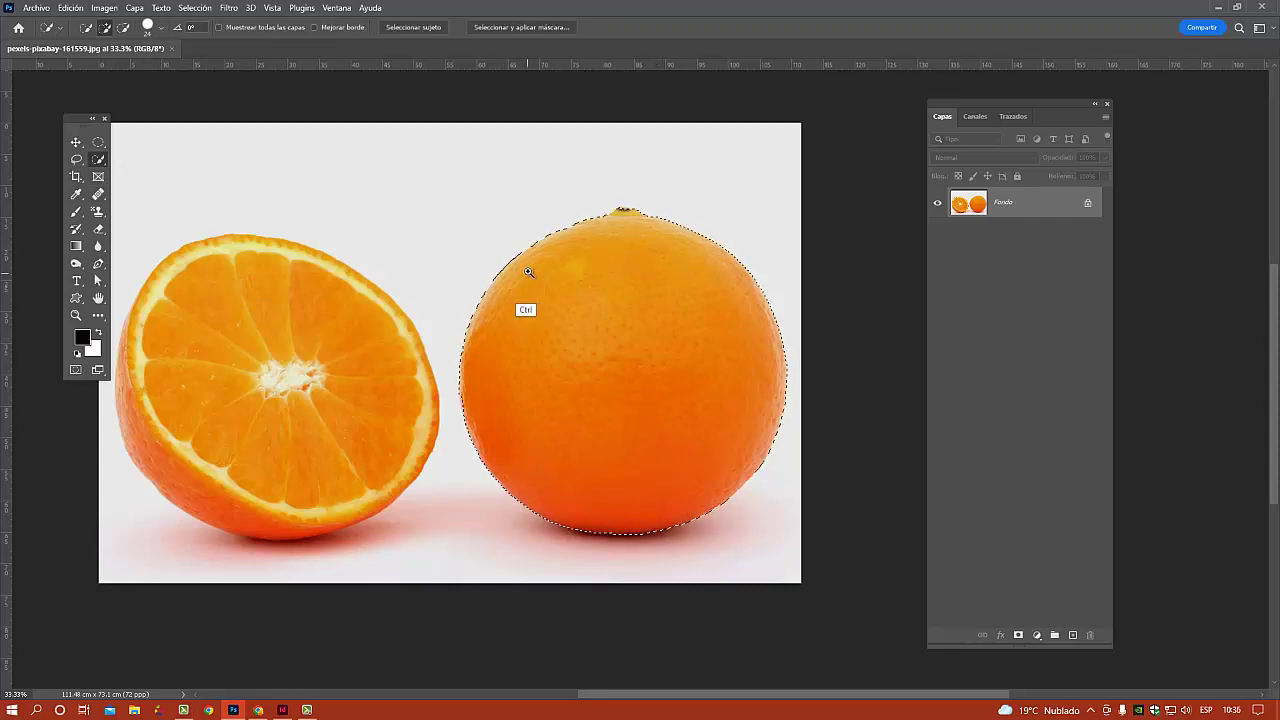
Examine the selection edge around the whole orange for precision, including its stem, side and shadowed base, and deselect.
scroll(528, 271, up, 2)
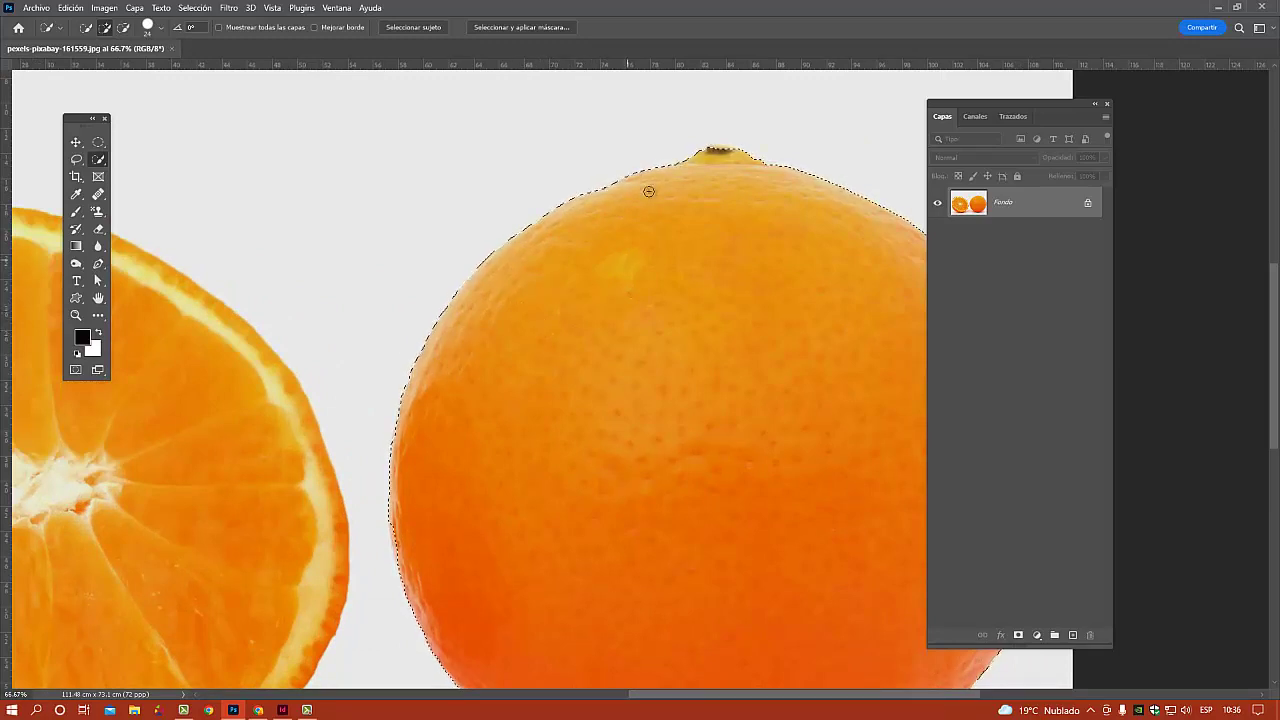
scroll(723, 197, up, 3)
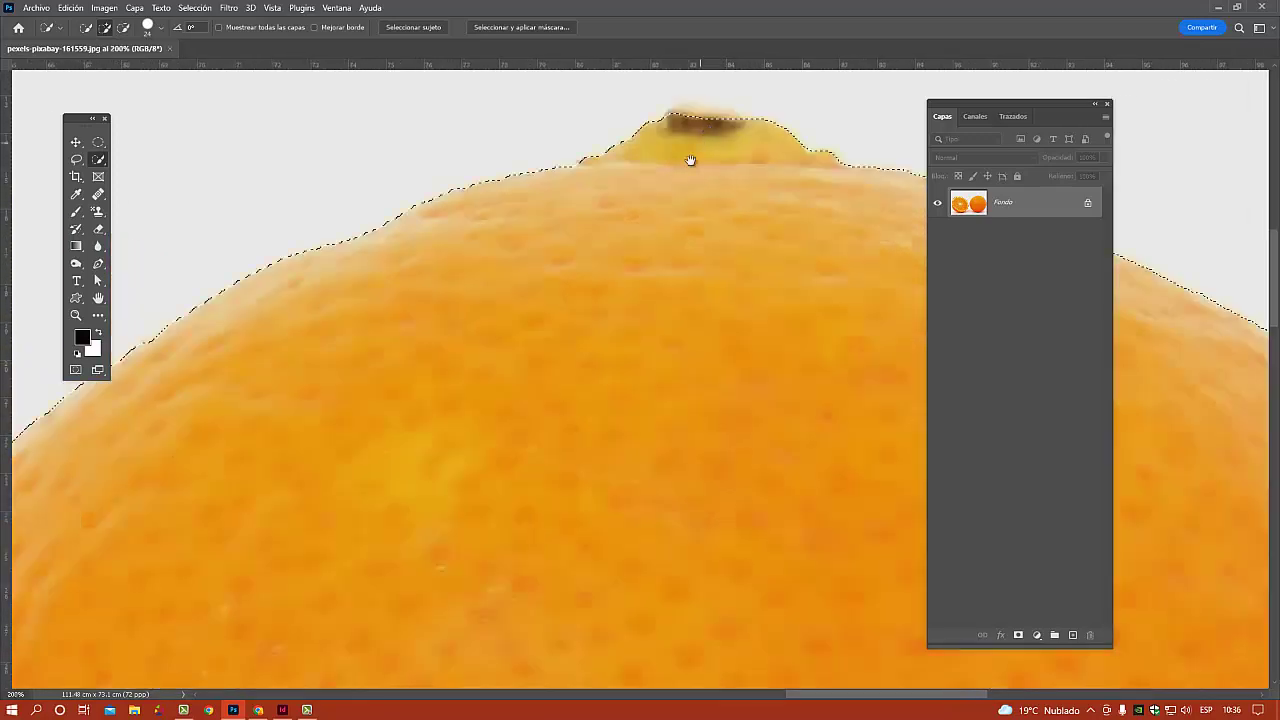
drag(495, 327, 716, 225)
drag(419, 442, 704, 203)
drag(485, 487, 548, 302)
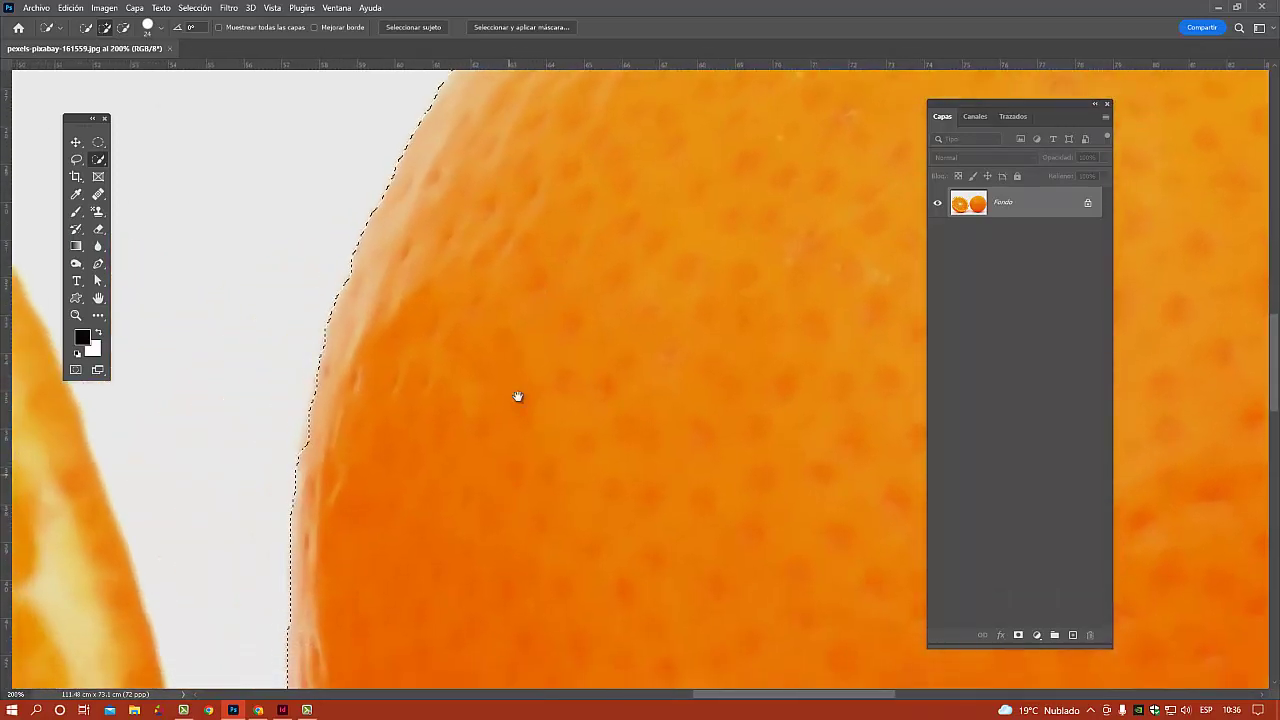
mouse_move(517, 397)
mouse_down()
mouse_move(523, 346)
mouse_move(523, 429)
mouse_move(525, 358)
mouse_up()
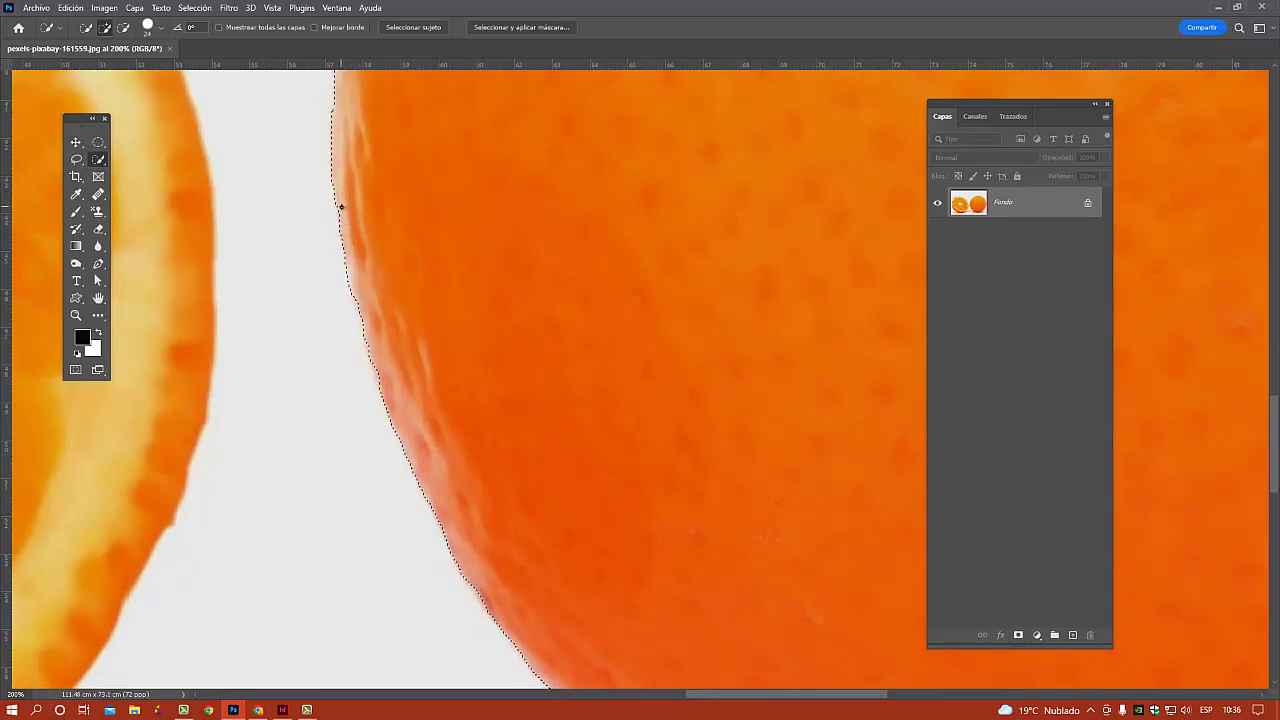
drag(652, 520, 373, 226)
drag(716, 443, 512, 386)
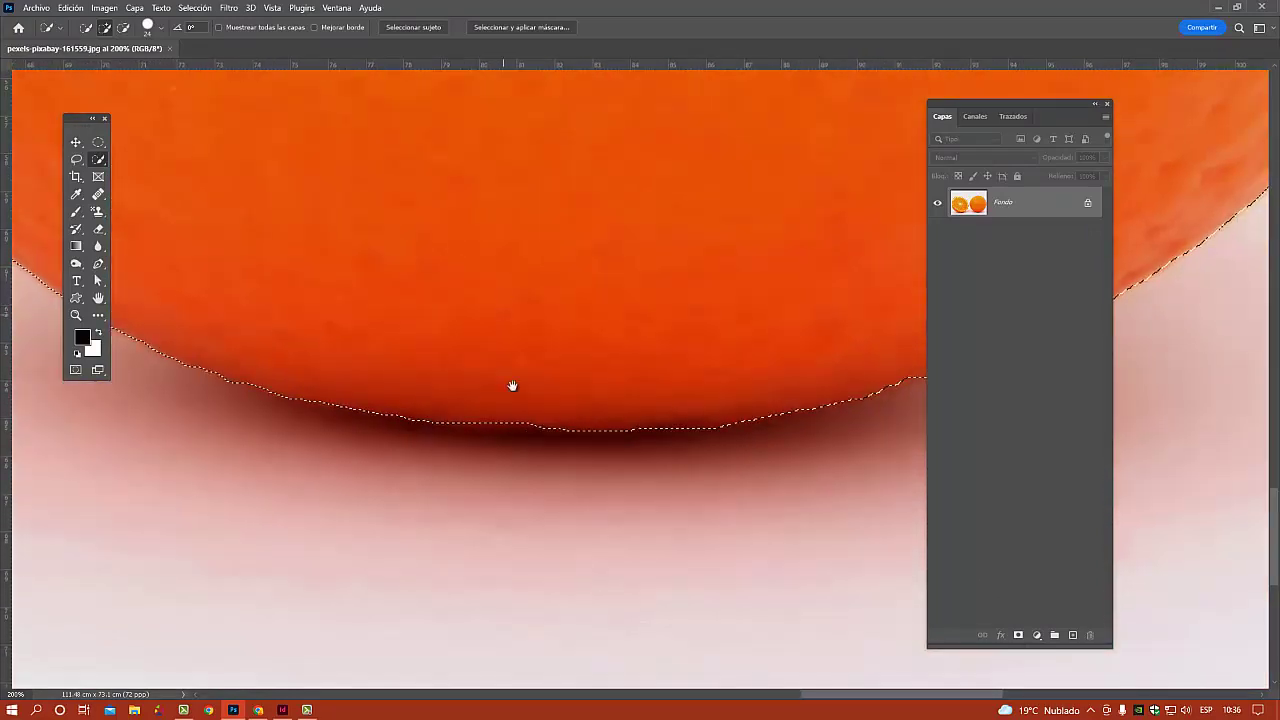
drag(671, 384, 517, 391)
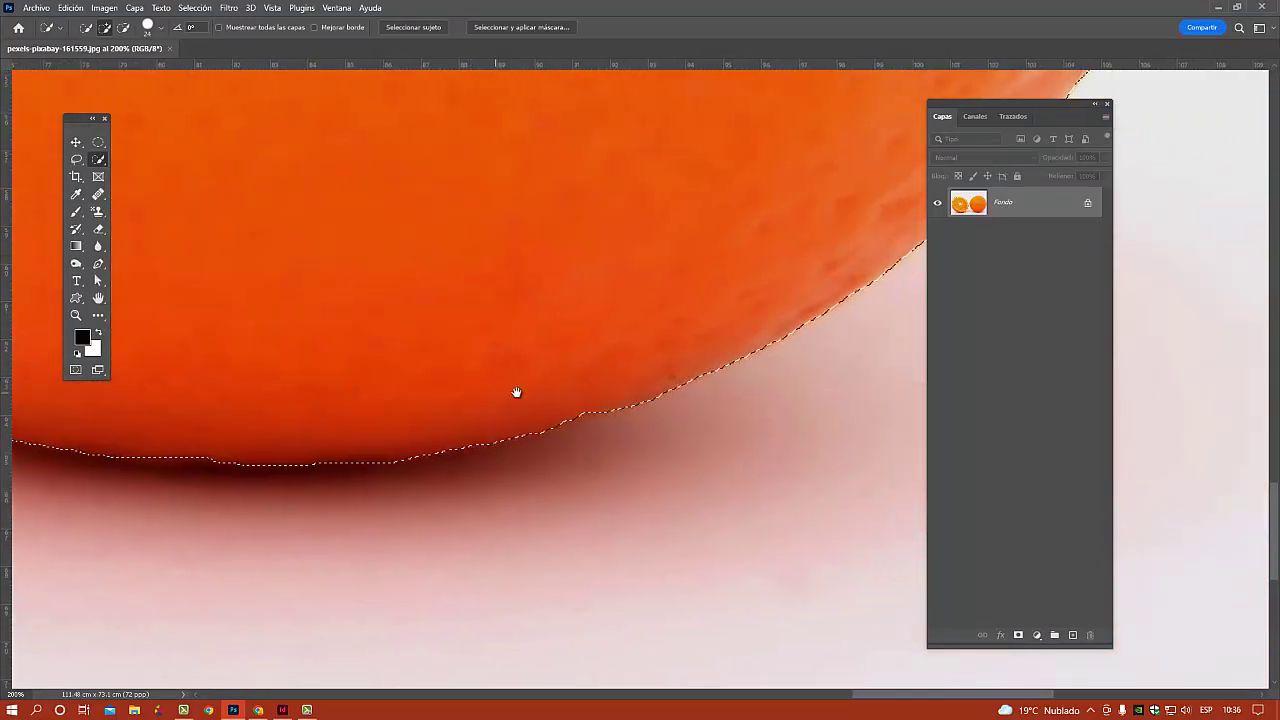
drag(663, 343, 471, 493)
alt+click(772, 227)
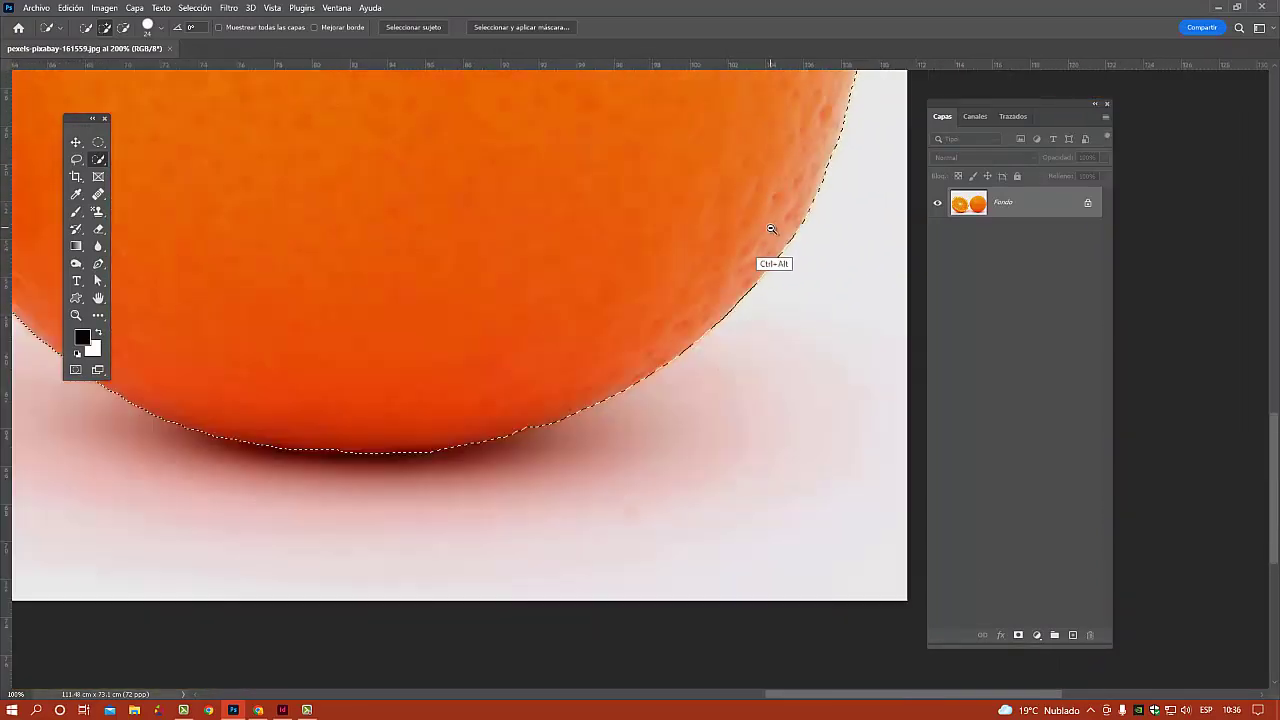
alt+click(774, 229)
drag(691, 297, 697, 516)
drag(692, 345, 719, 412)
scroll(718, 412, down, 2)
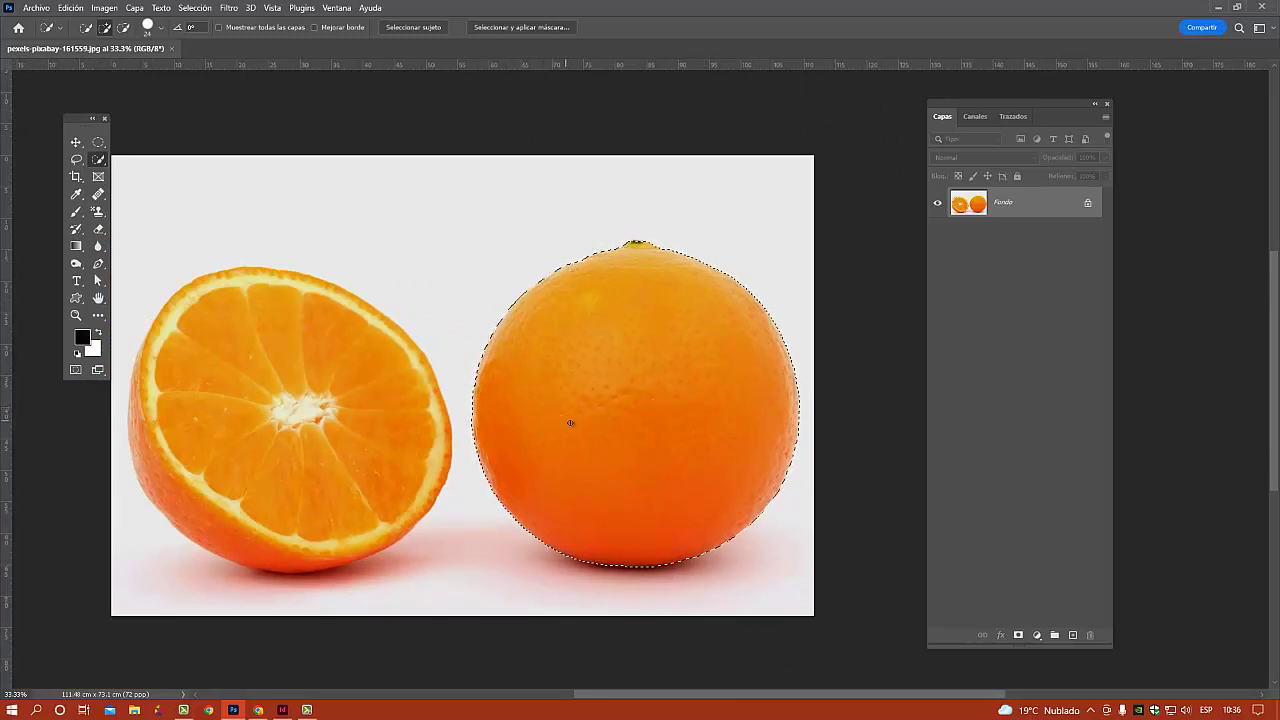
key(ctrl+d)
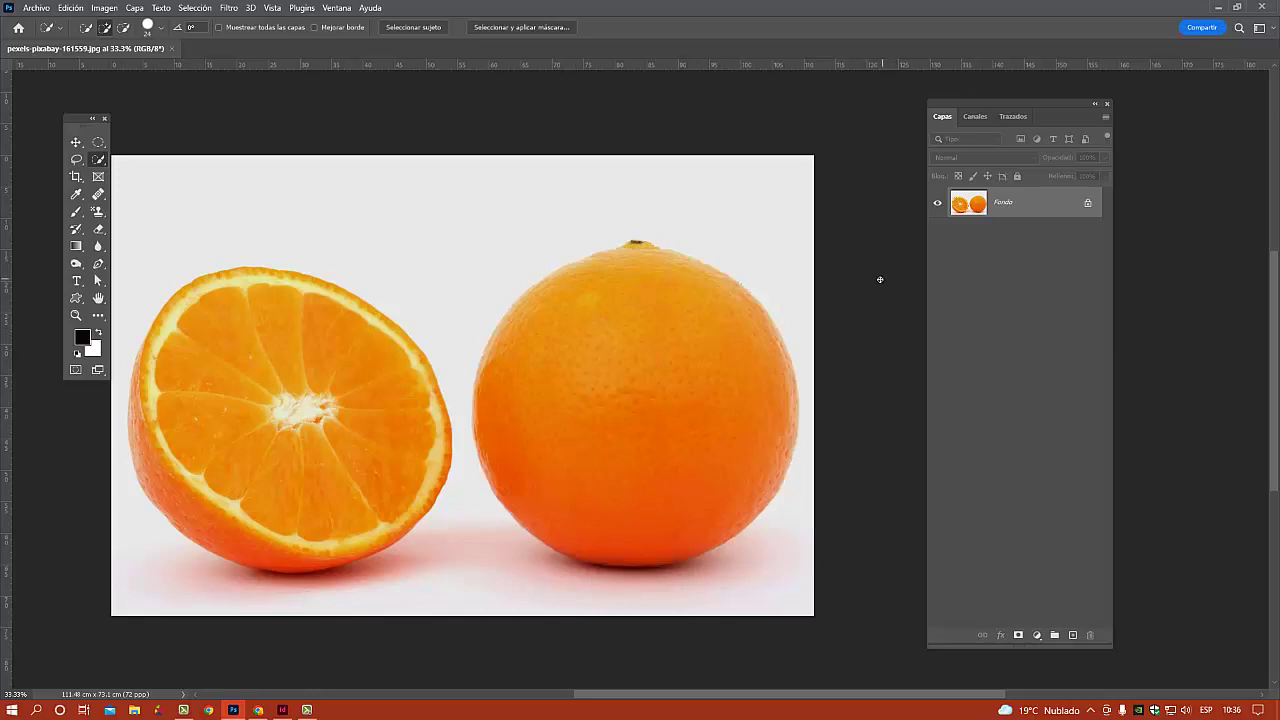
Display the saved path Trazado 1 to examine its outline around the orange, hide it, and return to the layers.
click(1020, 116)
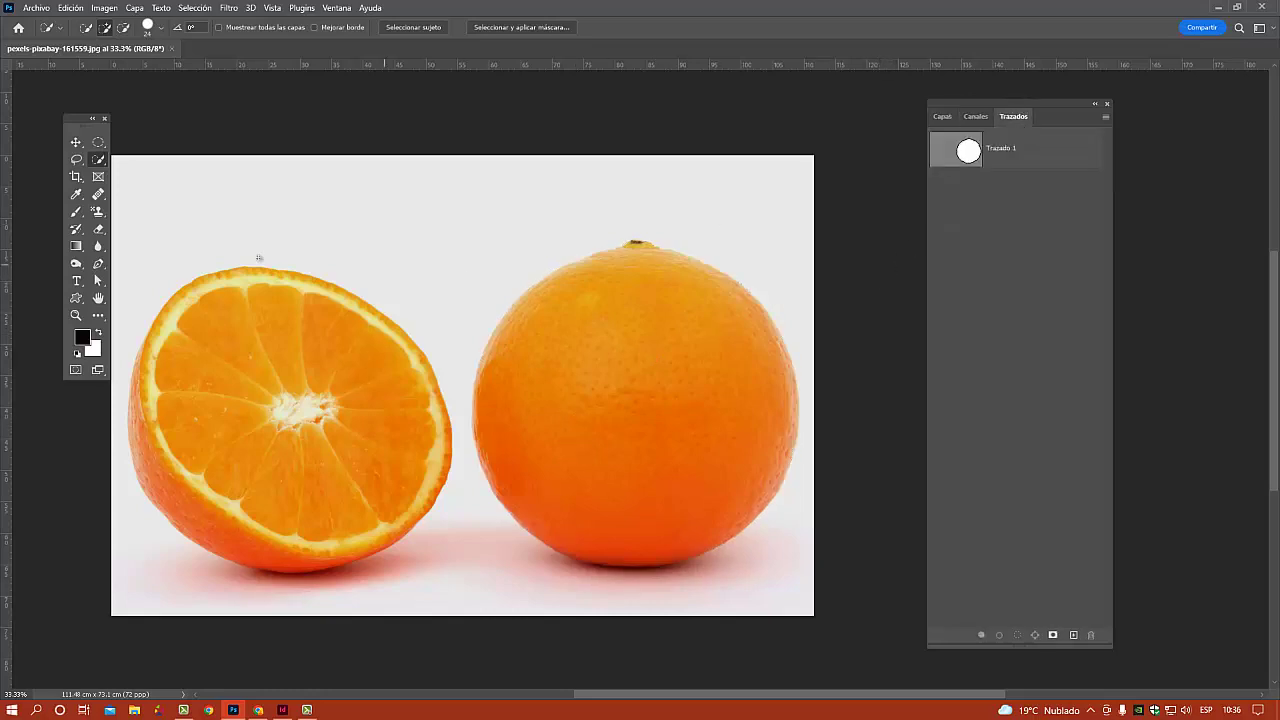
click(101, 267)
click(981, 160)
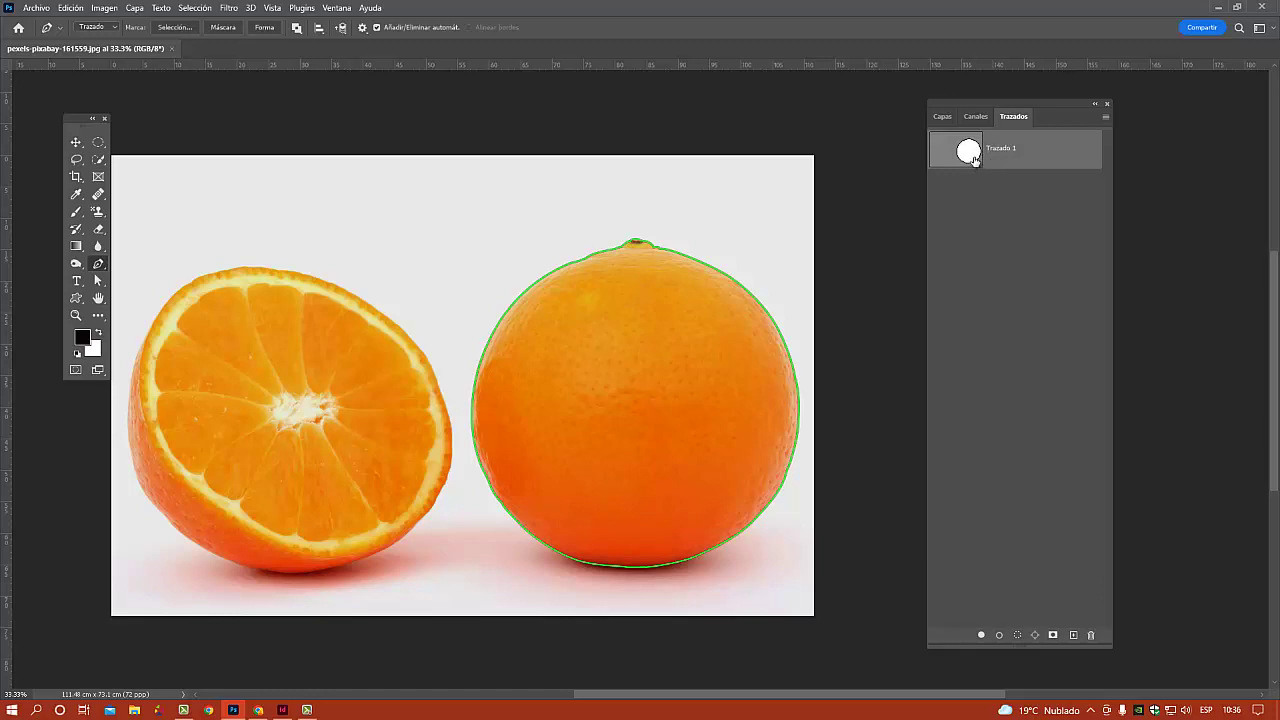
click(1015, 214)
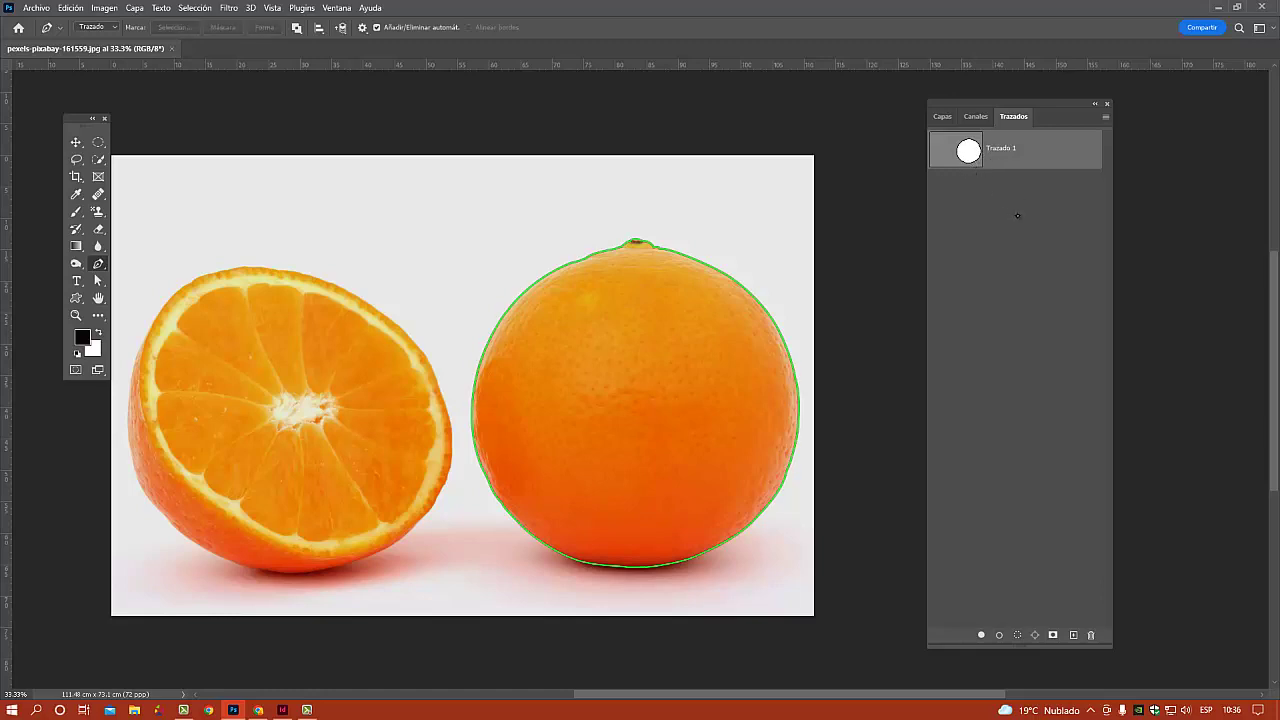
click(970, 155)
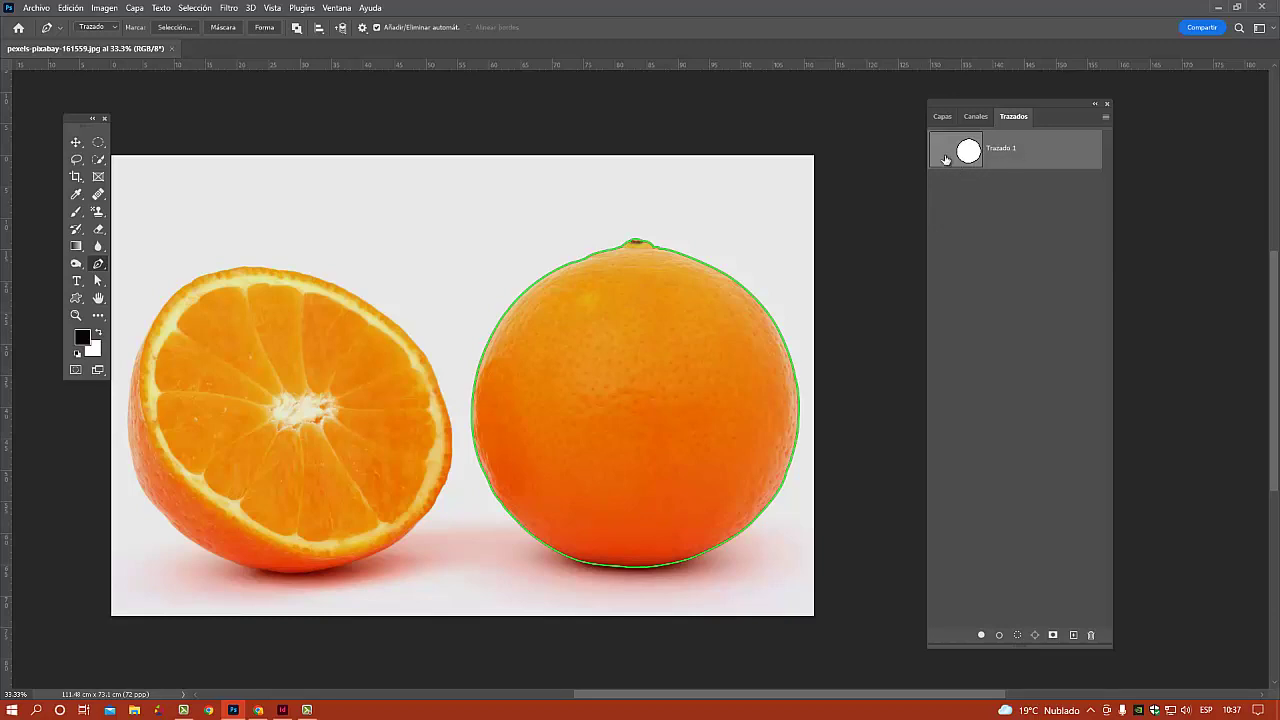
click(1000, 206)
click(943, 118)
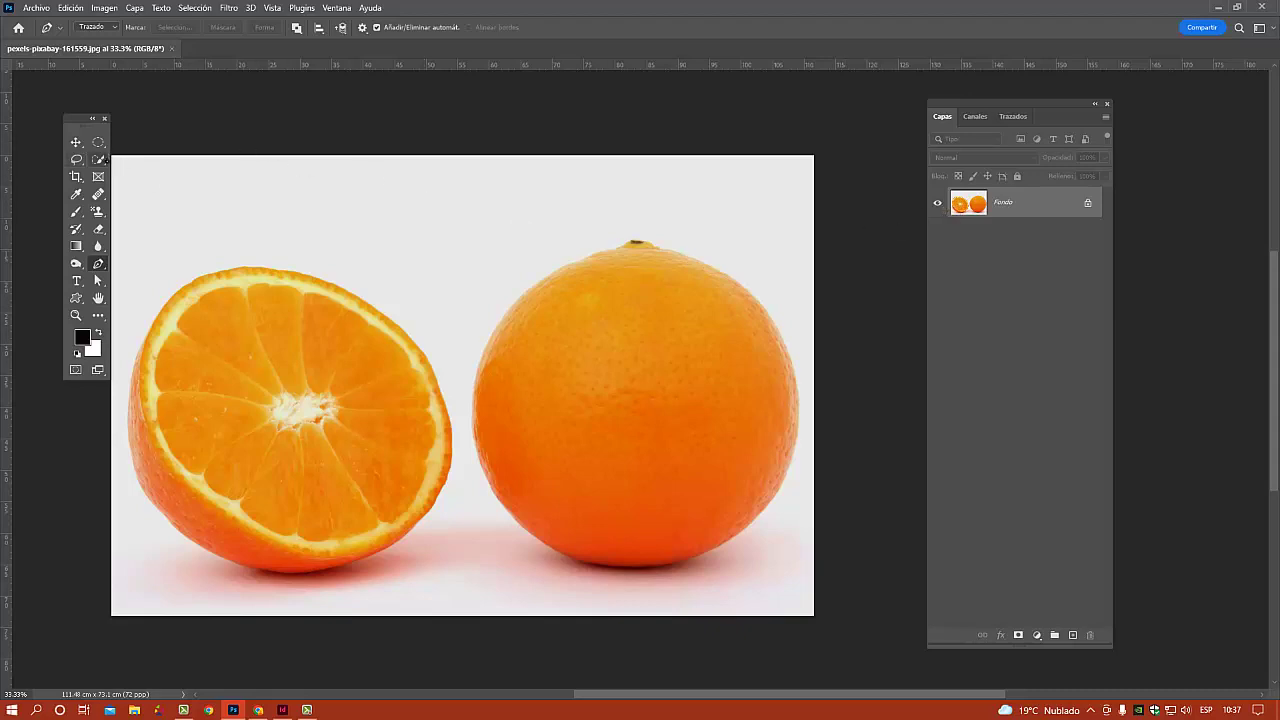
Quick-select the whole orange, copy it to its own layer and delete the Fondo layer.
click(98, 159)
mouse_move(637, 305)
mouse_down()
mouse_move(600, 330)
mouse_move(720, 469)
mouse_move(686, 482)
mouse_up()
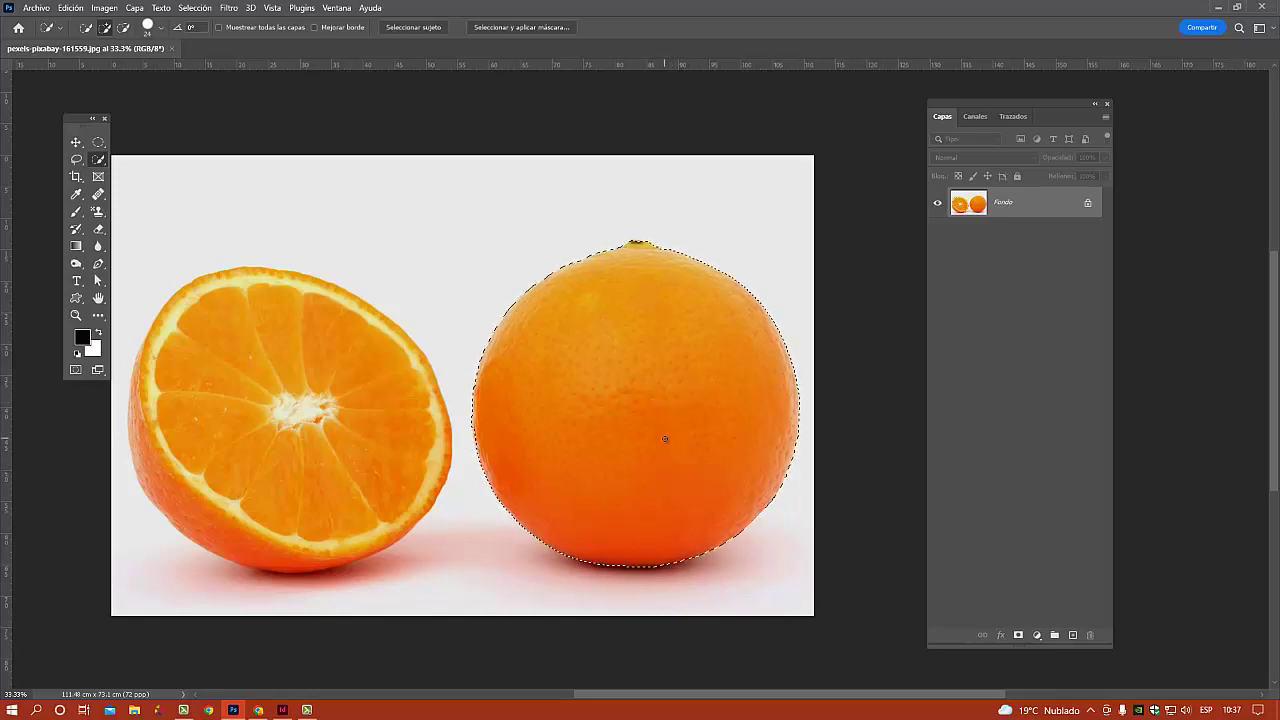
click(1013, 116)
click(942, 116)
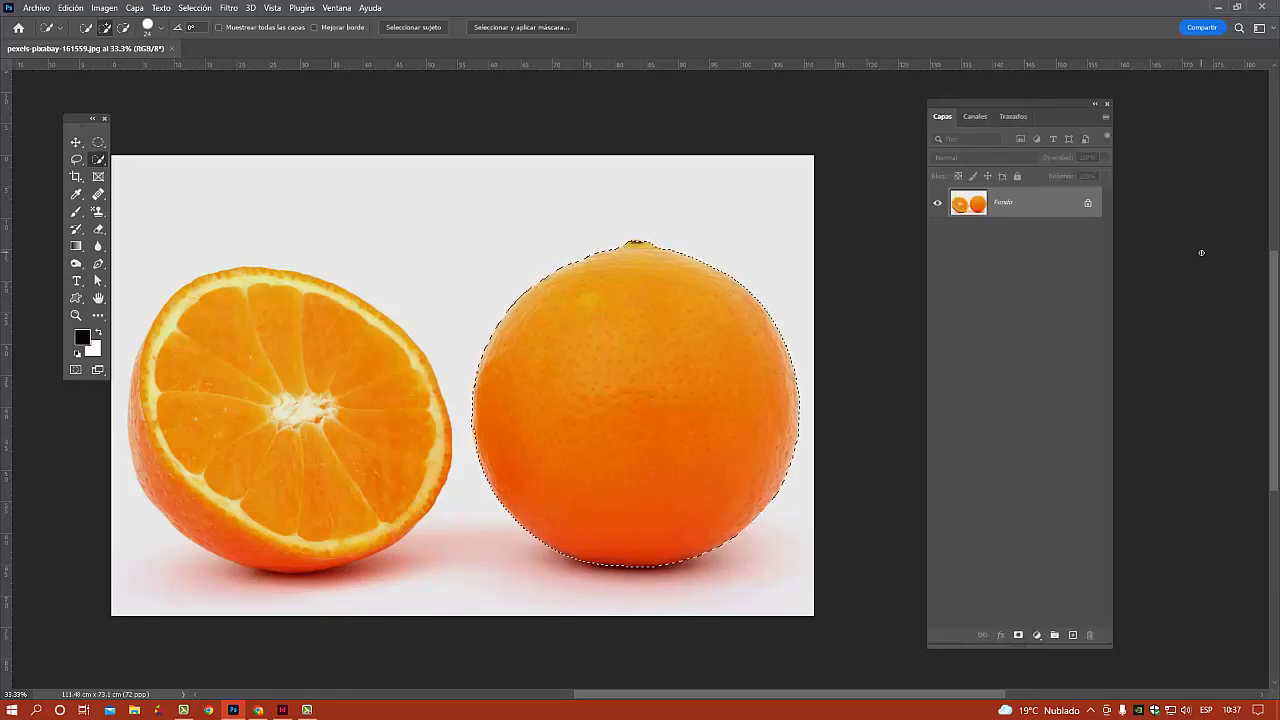
key(ctrl+j)
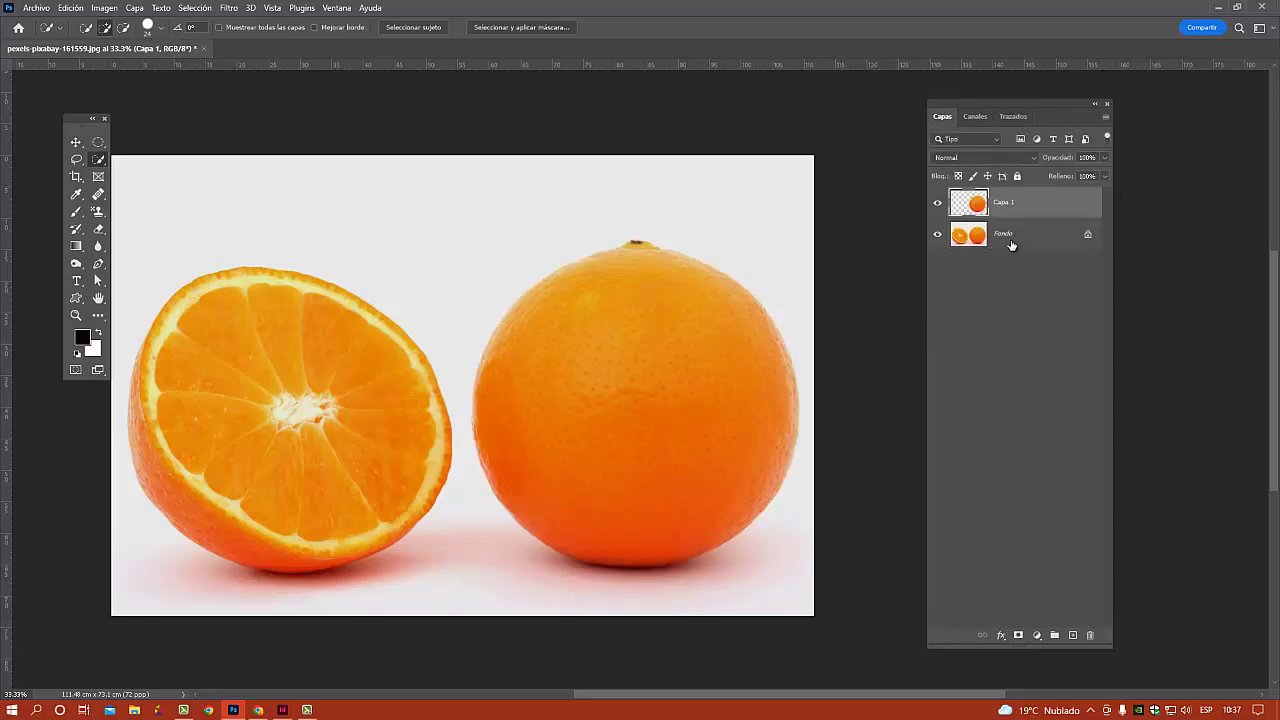
drag(1011, 245, 1090, 635)
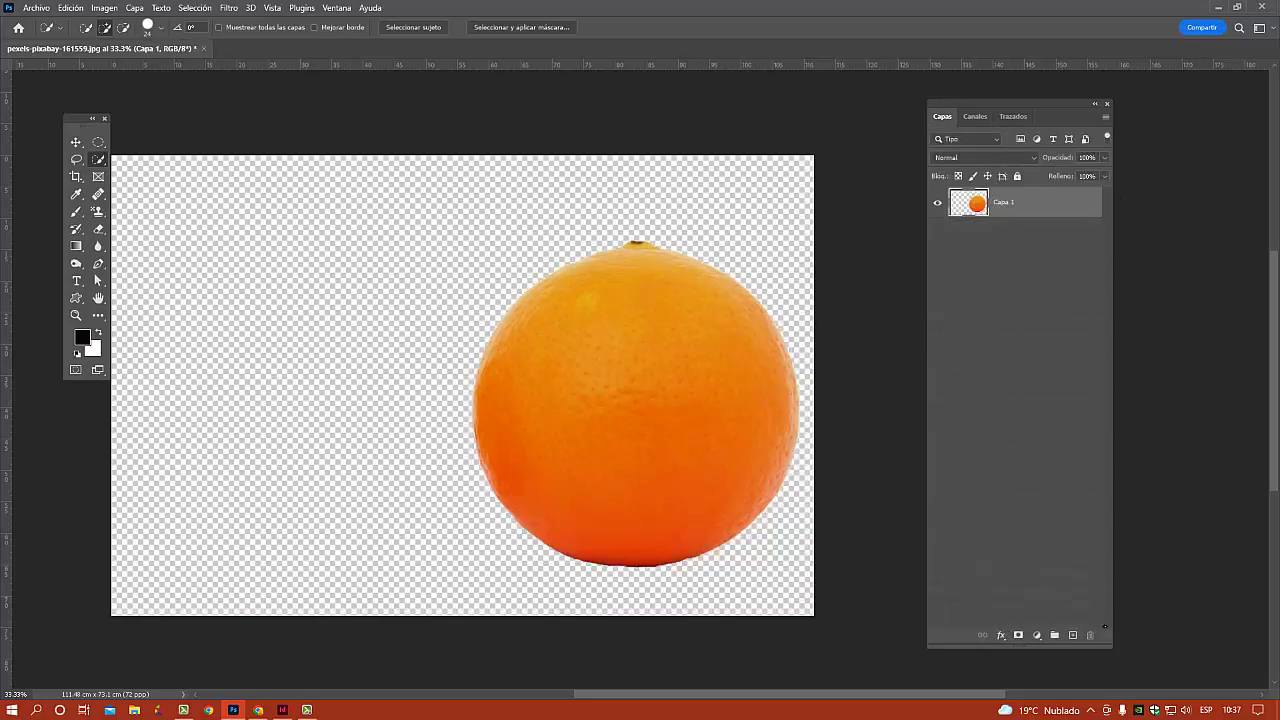
Crop the canvas around the cut-out orange to about 63 × 62 cm.
drag(773, 455, 800, 420)
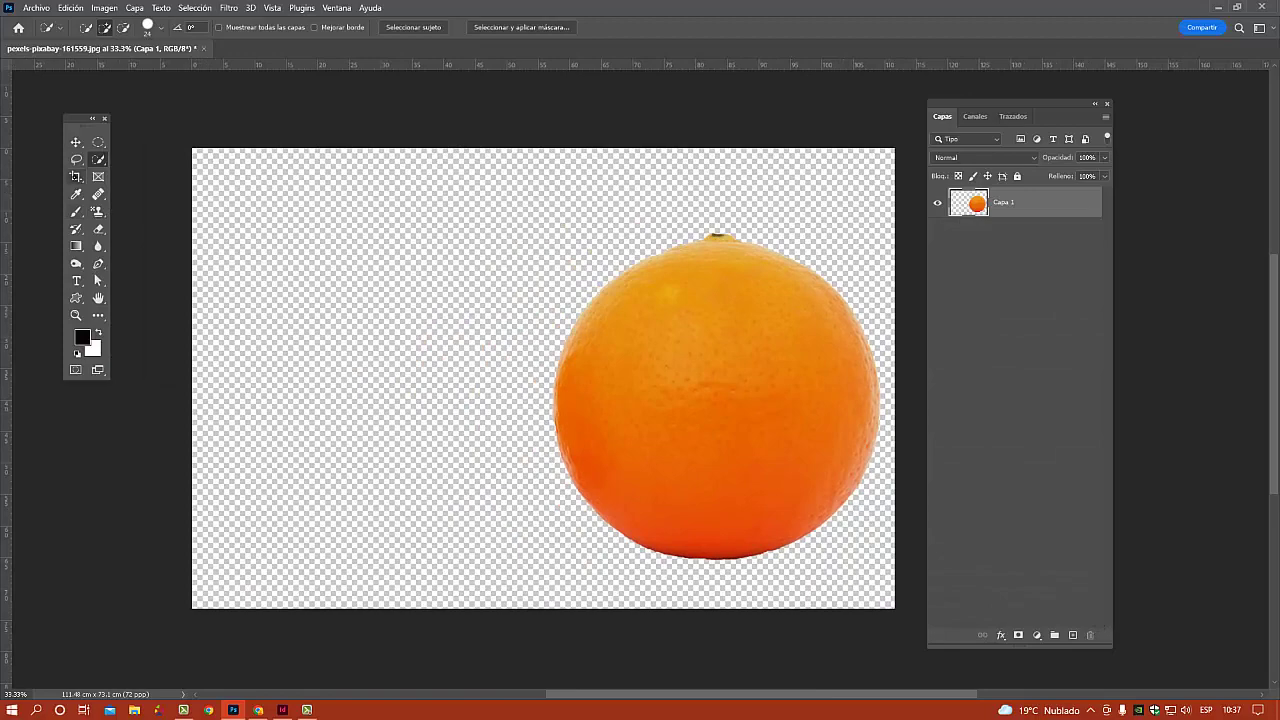
click(76, 177)
drag(189, 377, 343, 376)
drag(556, 142, 557, 165)
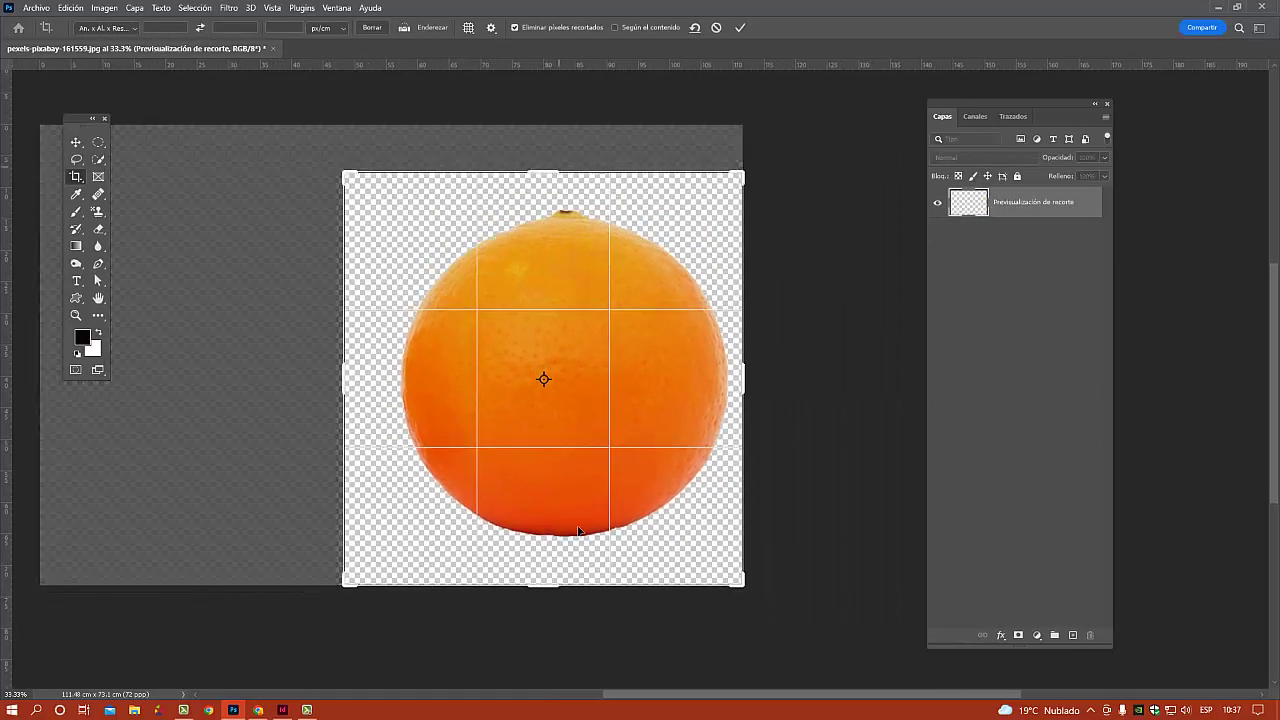
drag(548, 614, 550, 589)
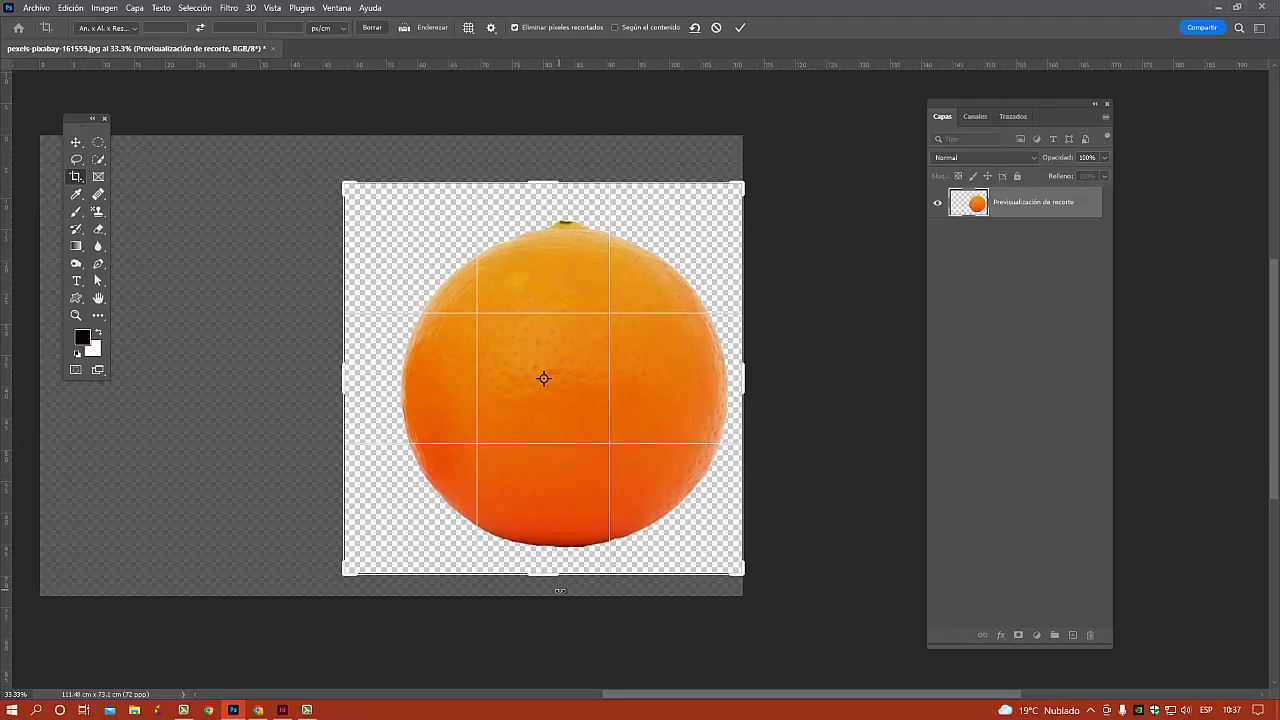
key(Return)
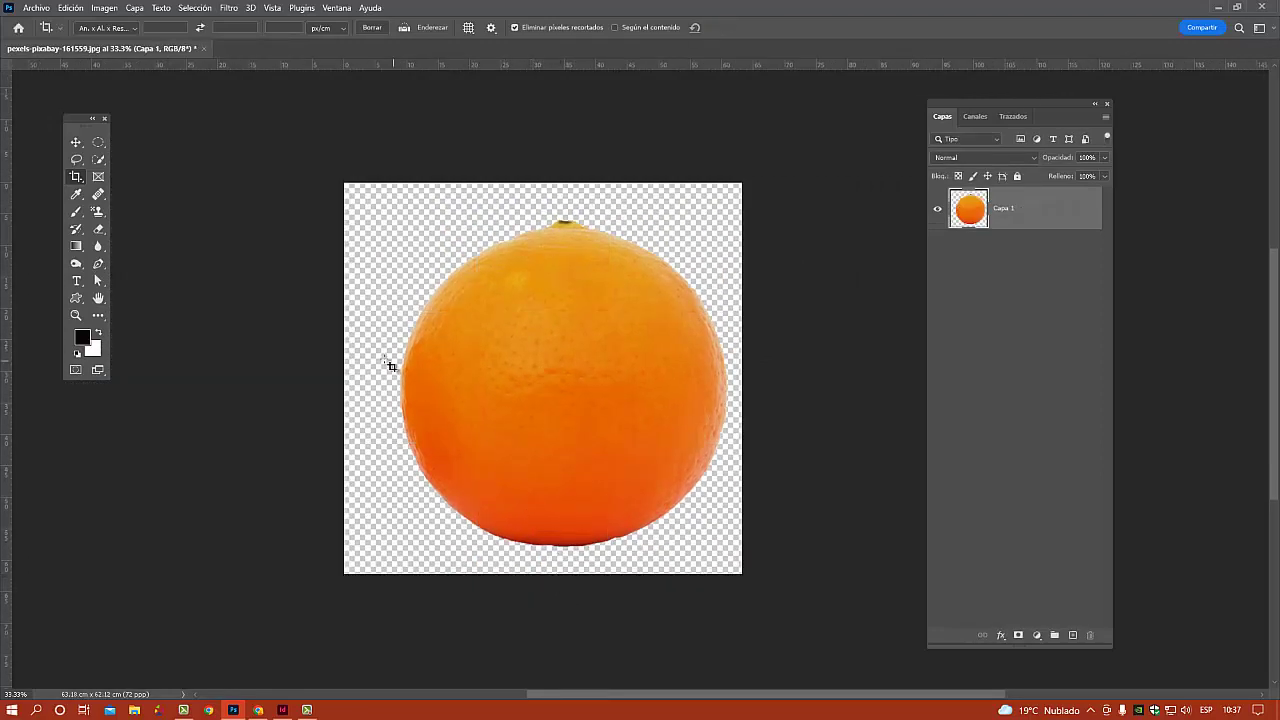
Crop the canvas beside the orange, narrowing it to about 58 × 62 cm, and return to the Move tool.
drag(352, 384, 376, 380)
key(Return)
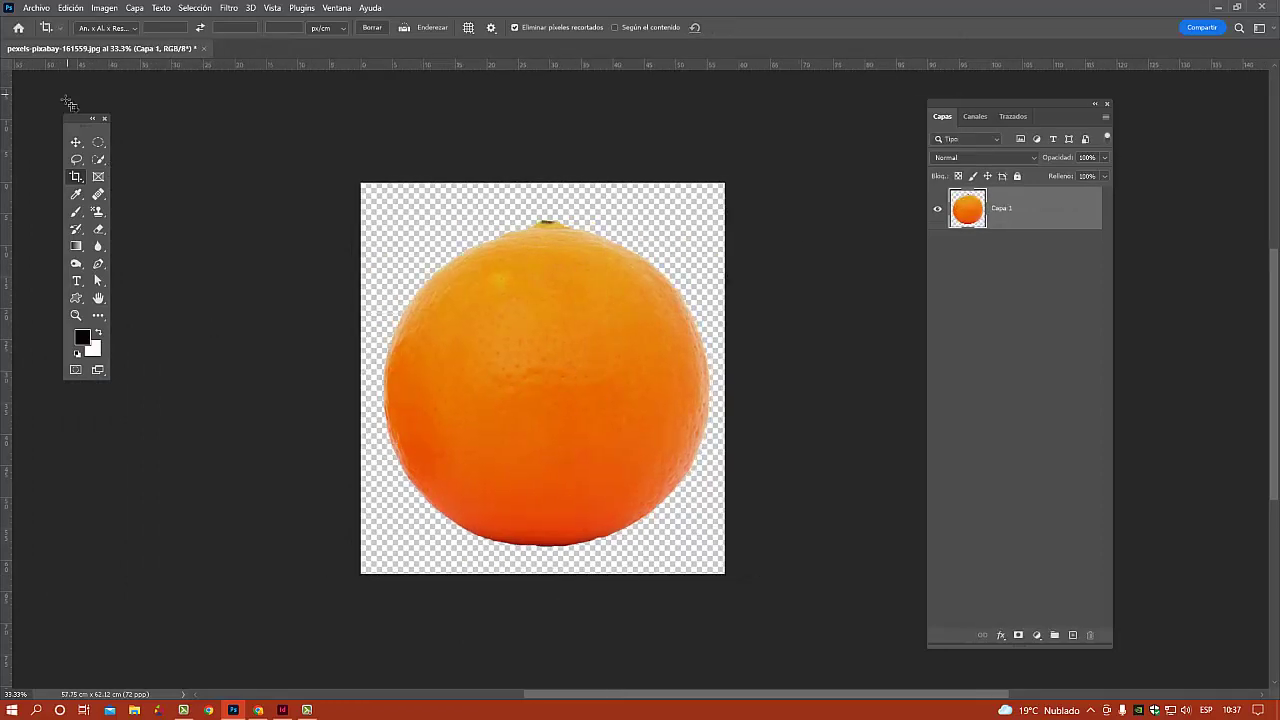
click(75, 143)
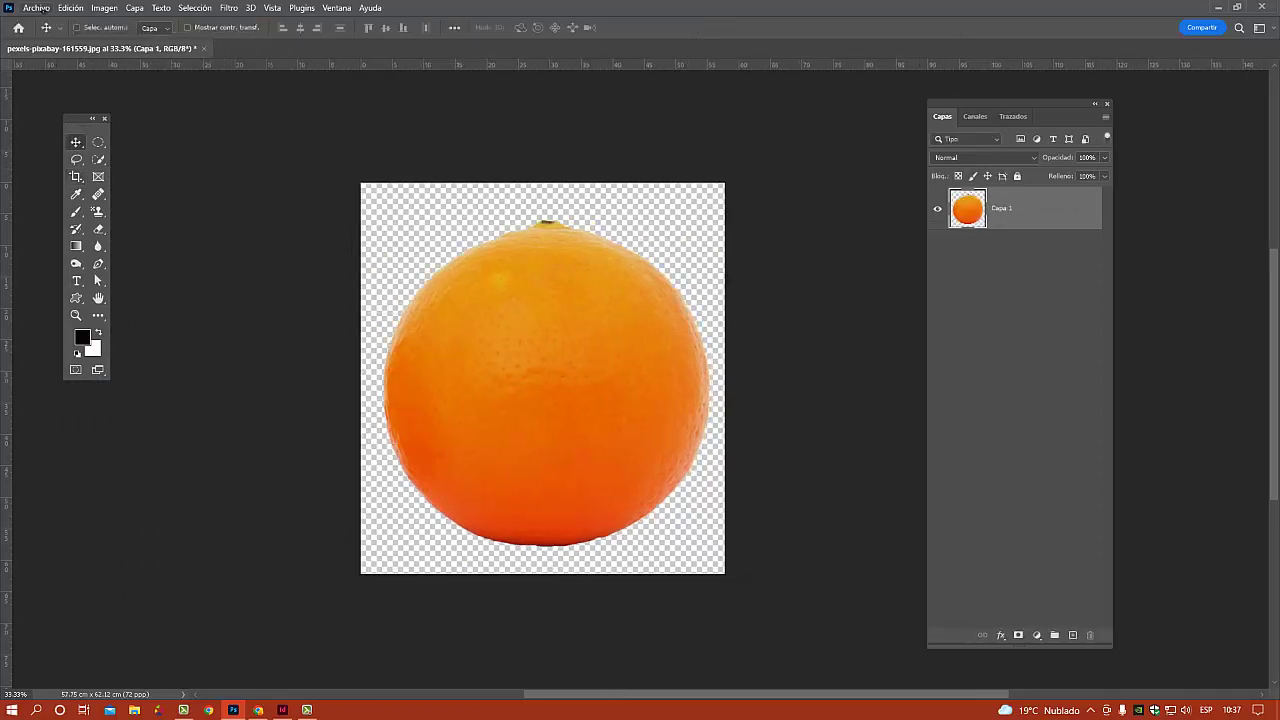
Begin saving the cut-out orange on the computer in the Escritorio folder, naming it "naranja sin fondo".
click(42, 9)
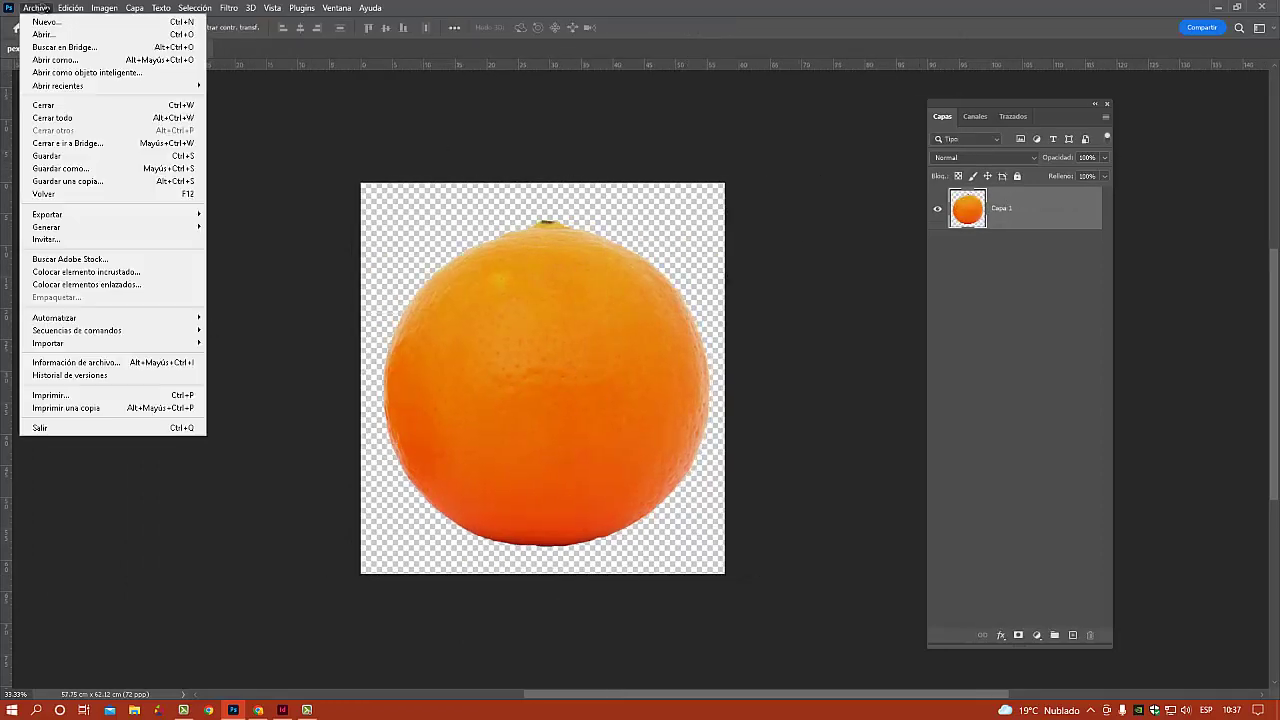
click(101, 169)
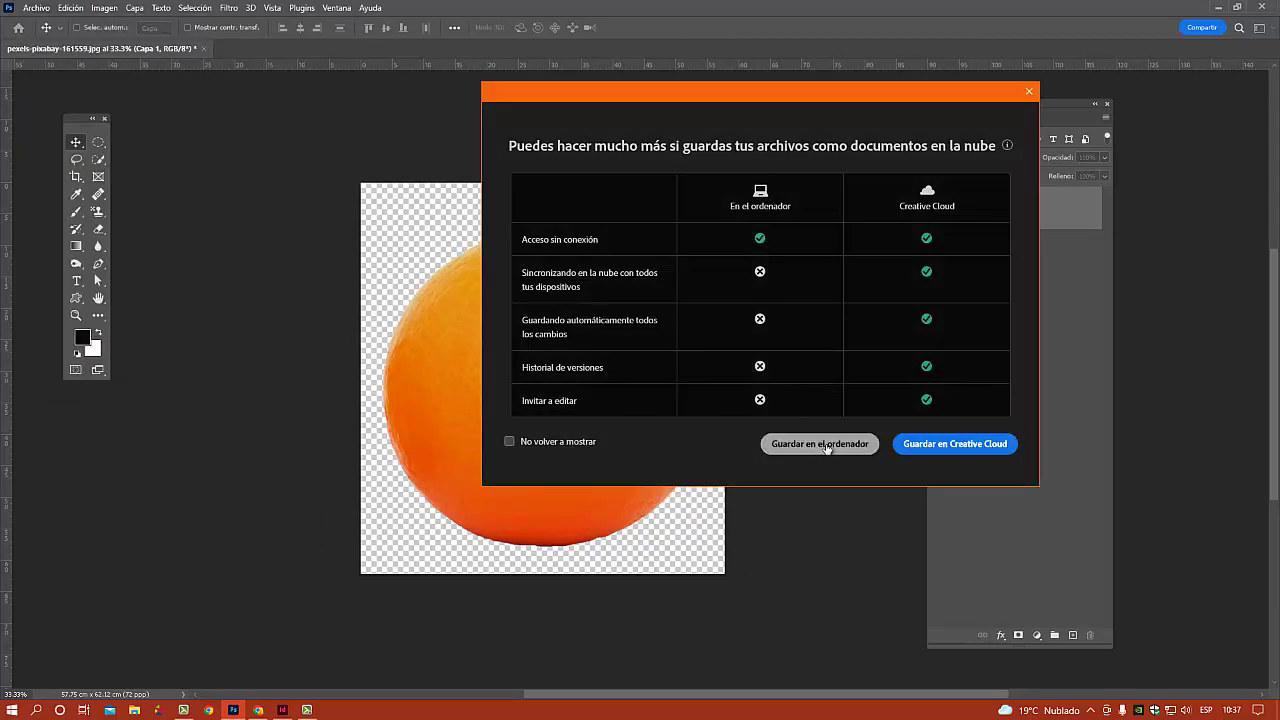
click(820, 444)
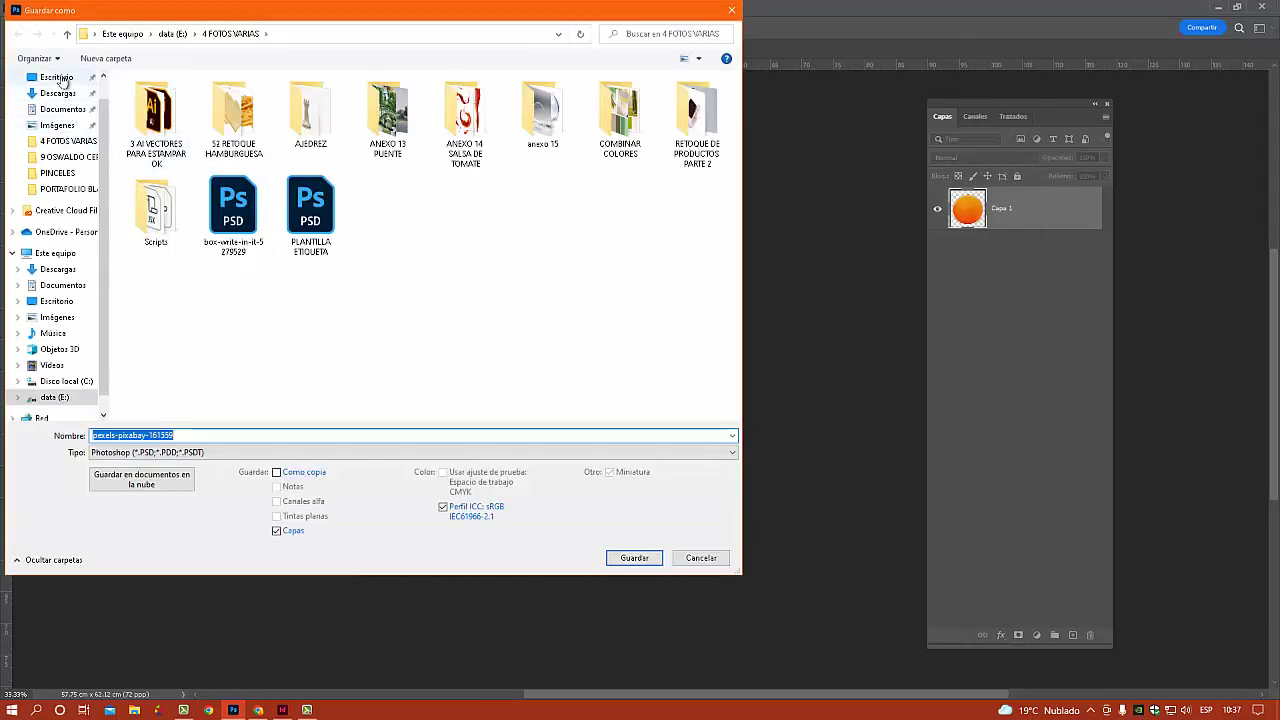
click(58, 78)
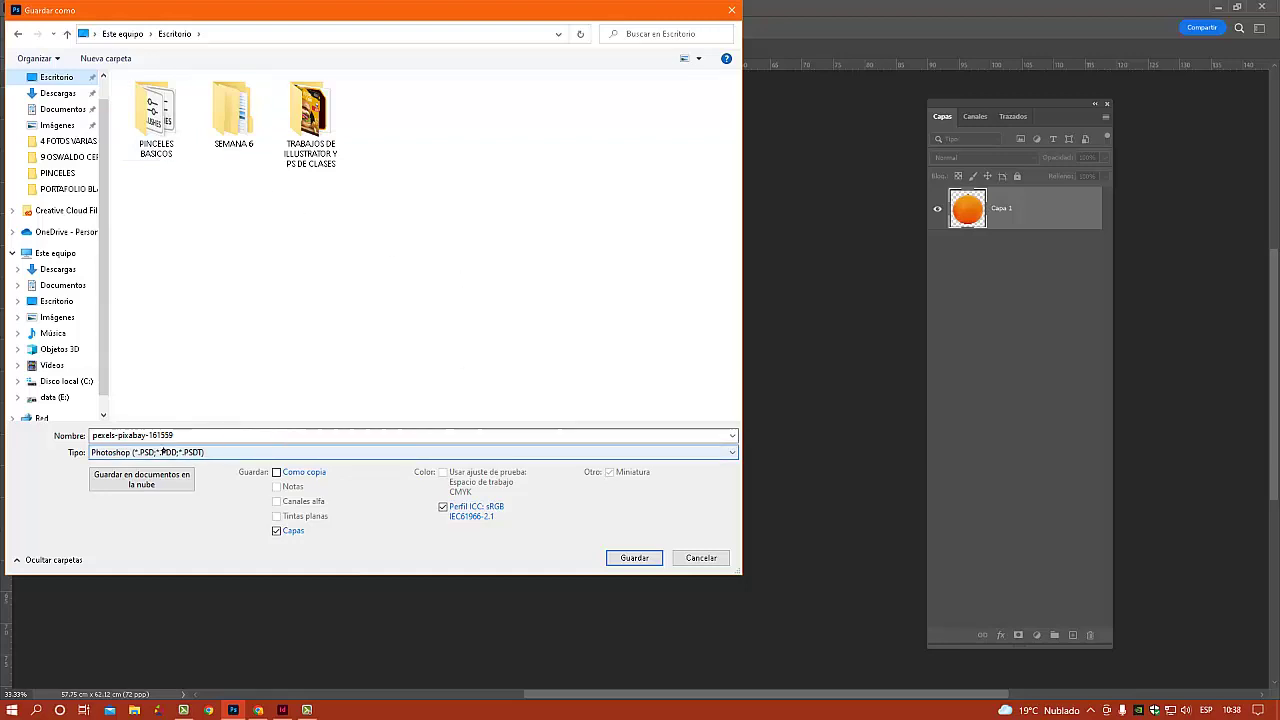
drag(183, 436, 28, 437)
text(na)
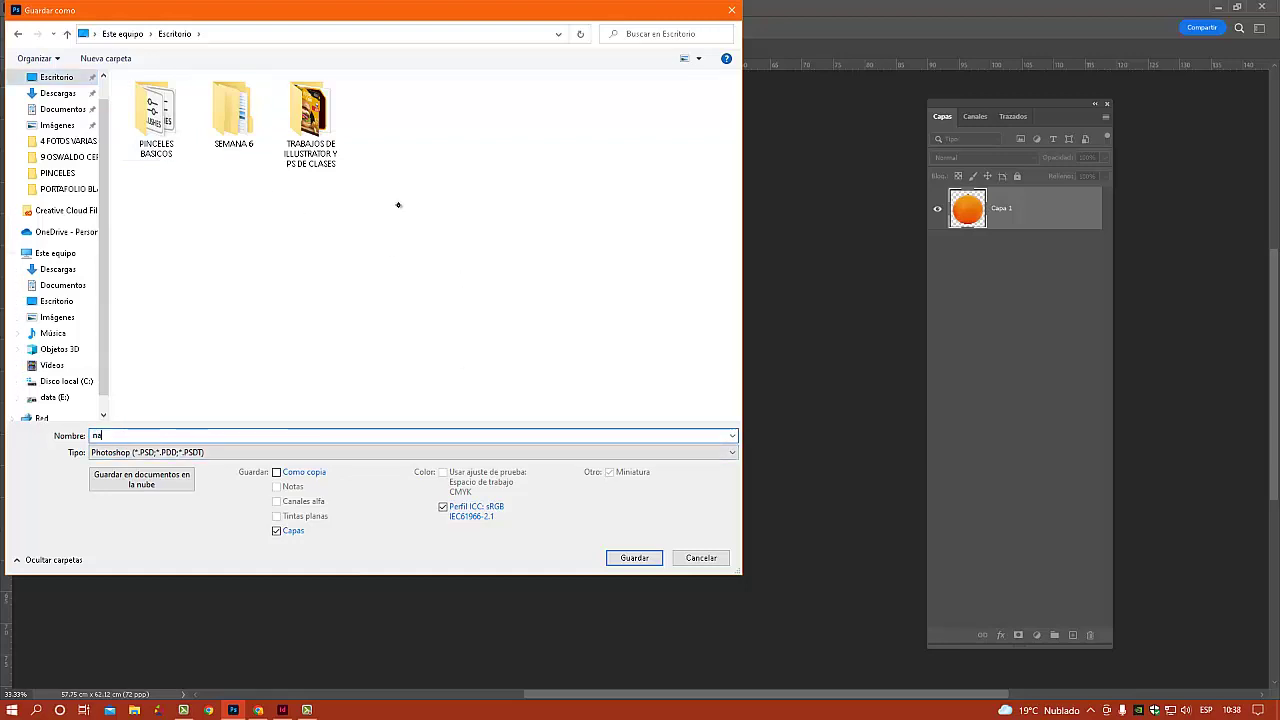
text(ranja sin fondo)
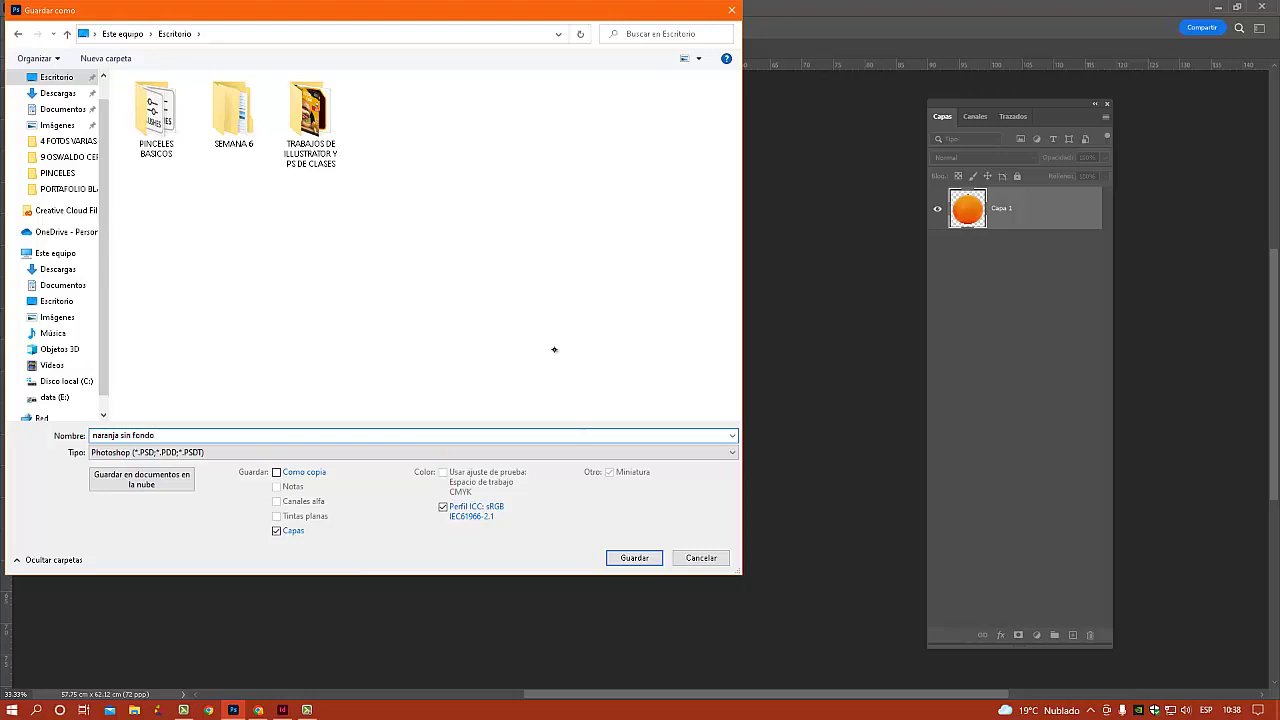
Keep the Photoshop PSD format and save the file with layers and Maximizar compatibilidad enabled.
click(252, 452)
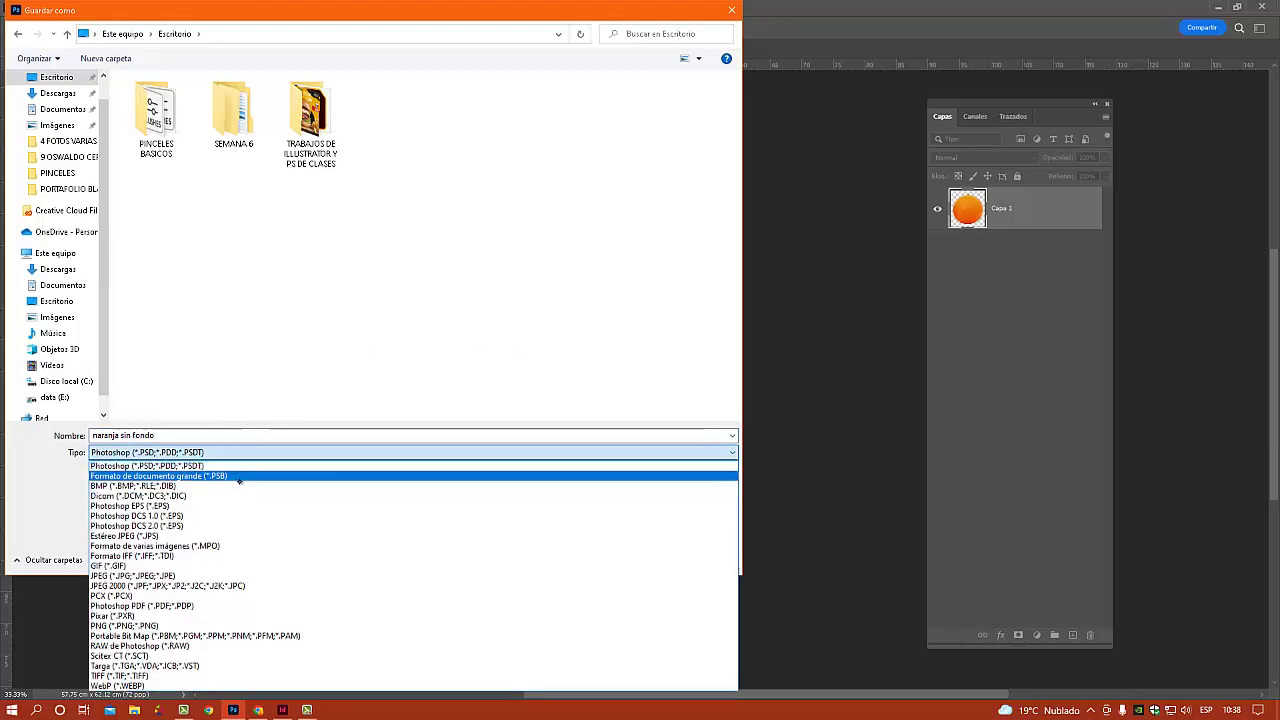
click(215, 466)
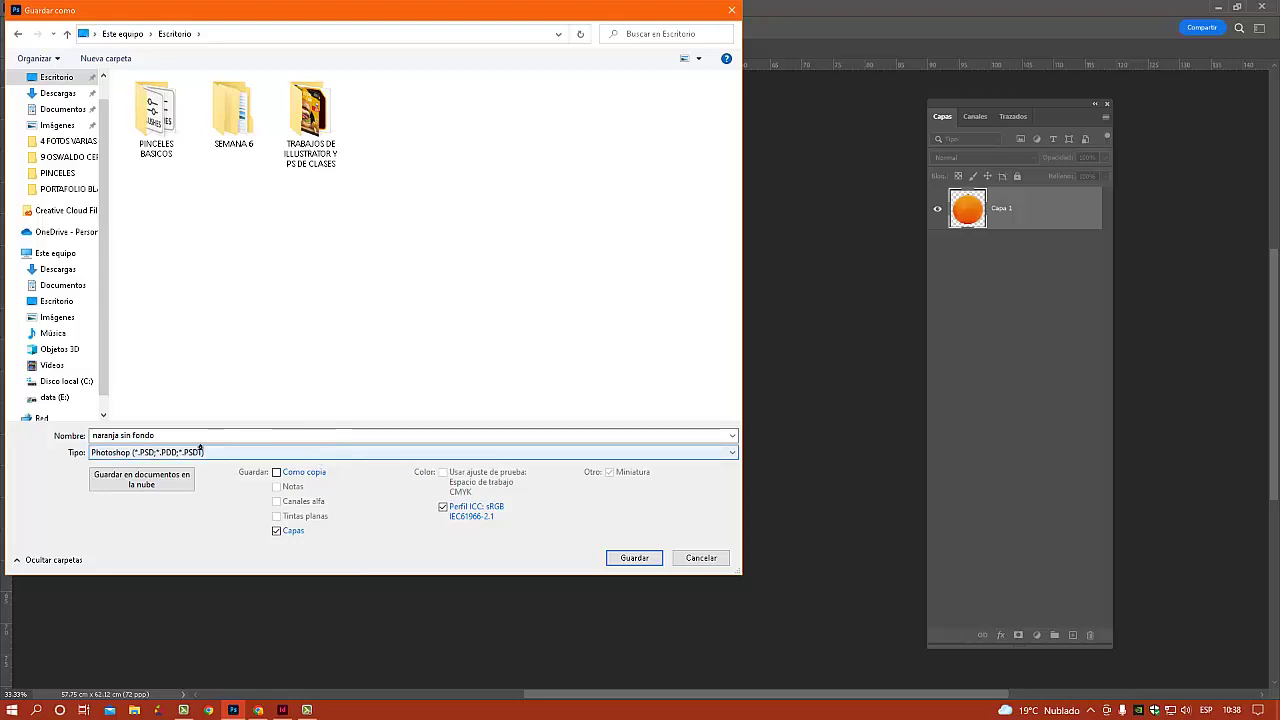
click(219, 452)
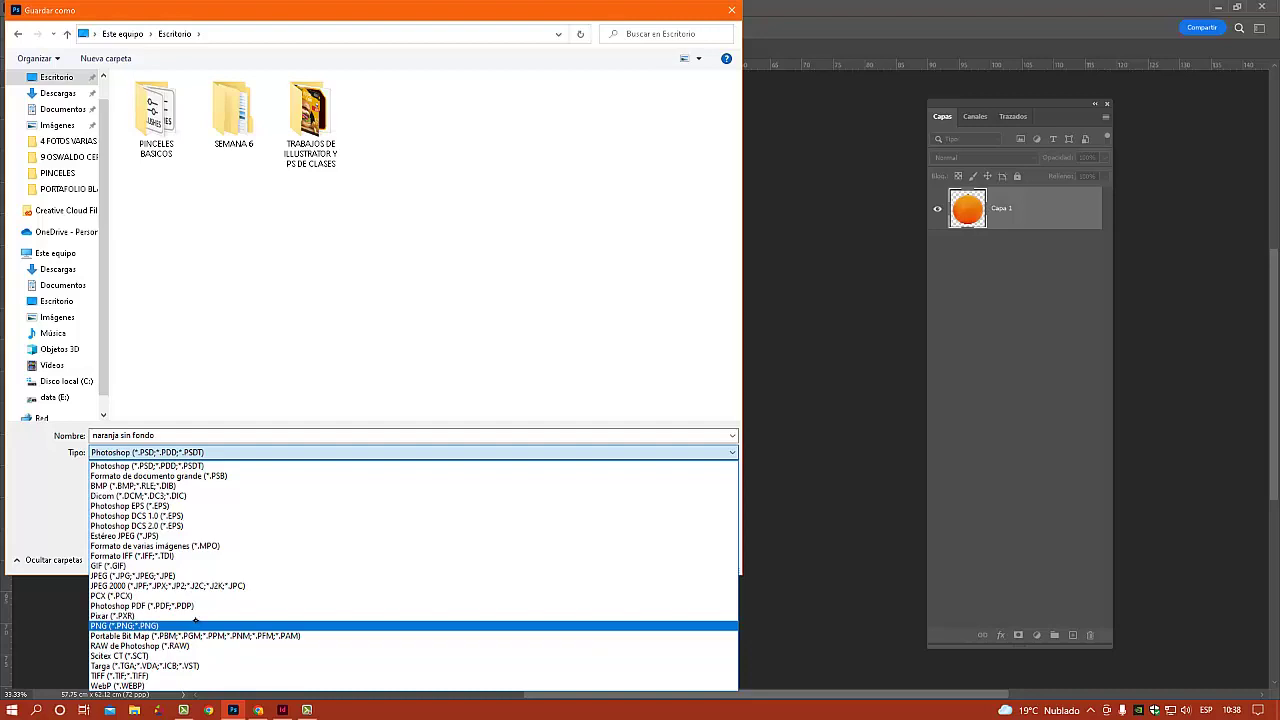
click(205, 466)
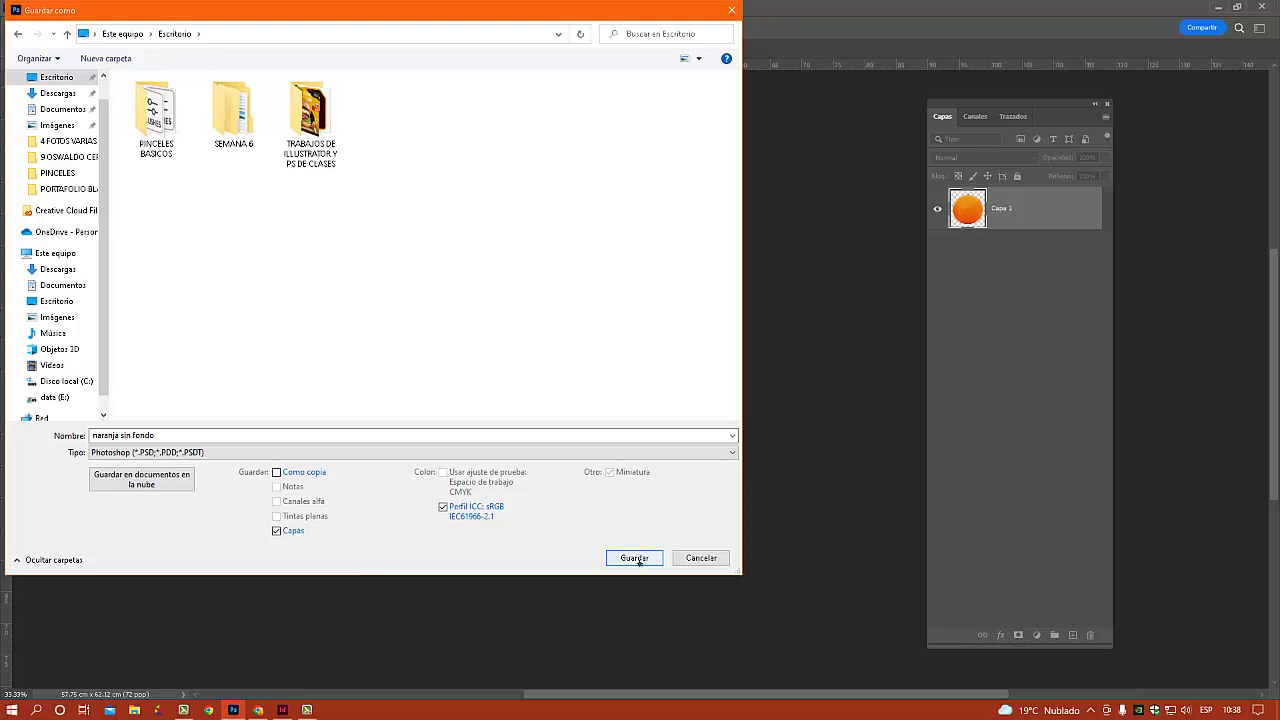
click(634, 558)
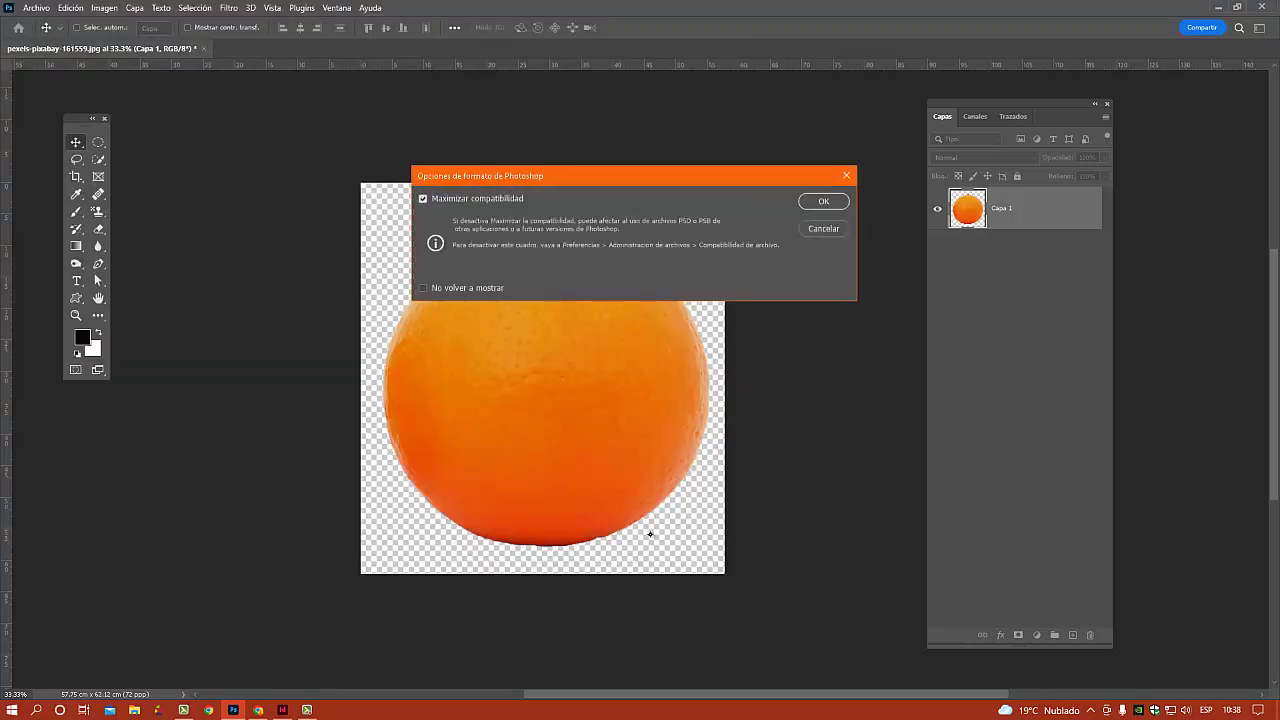
click(832, 201)
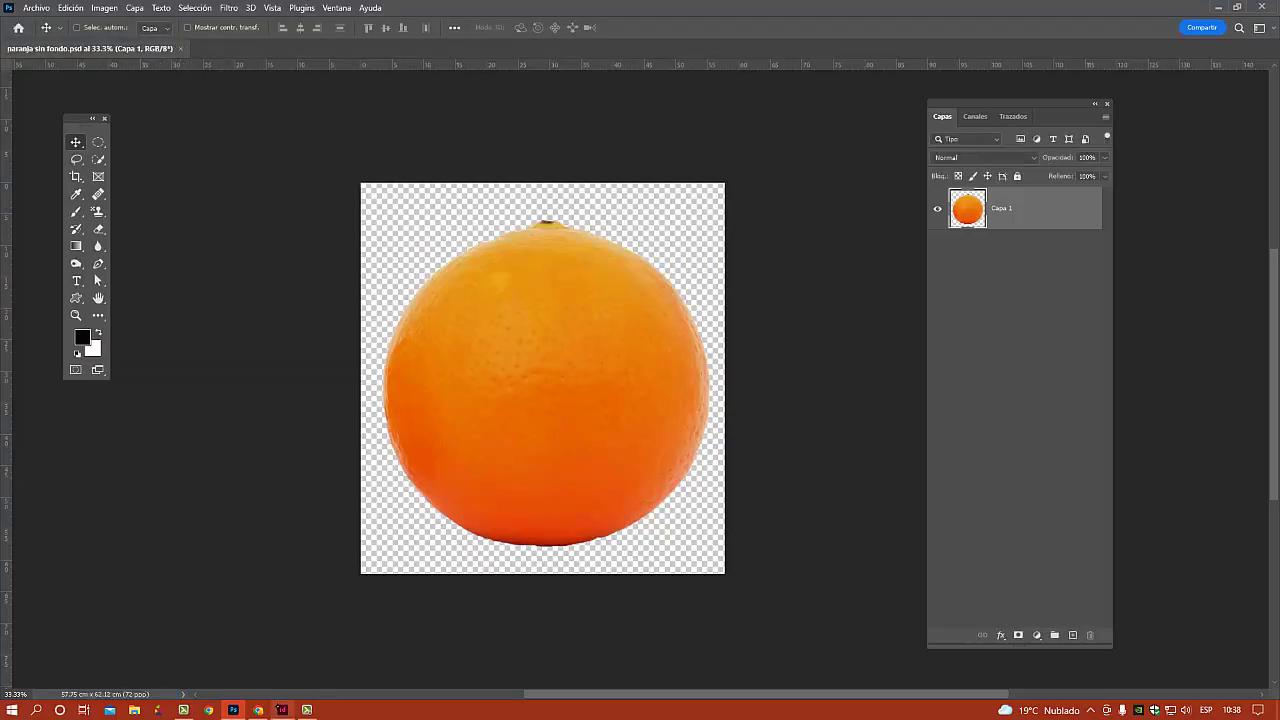
Switch to InDesign and load "naranja sin fondo" from the Escritorio folder for placing on page 2.
click(284, 709)
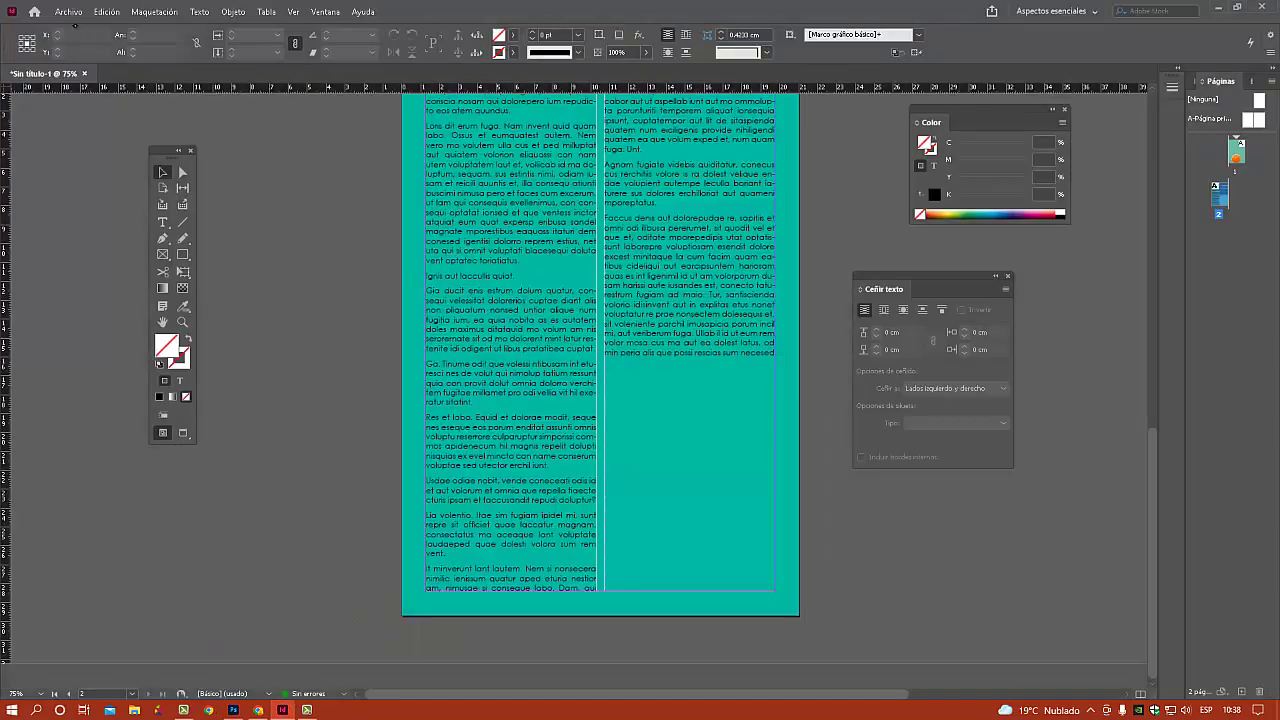
click(70, 12)
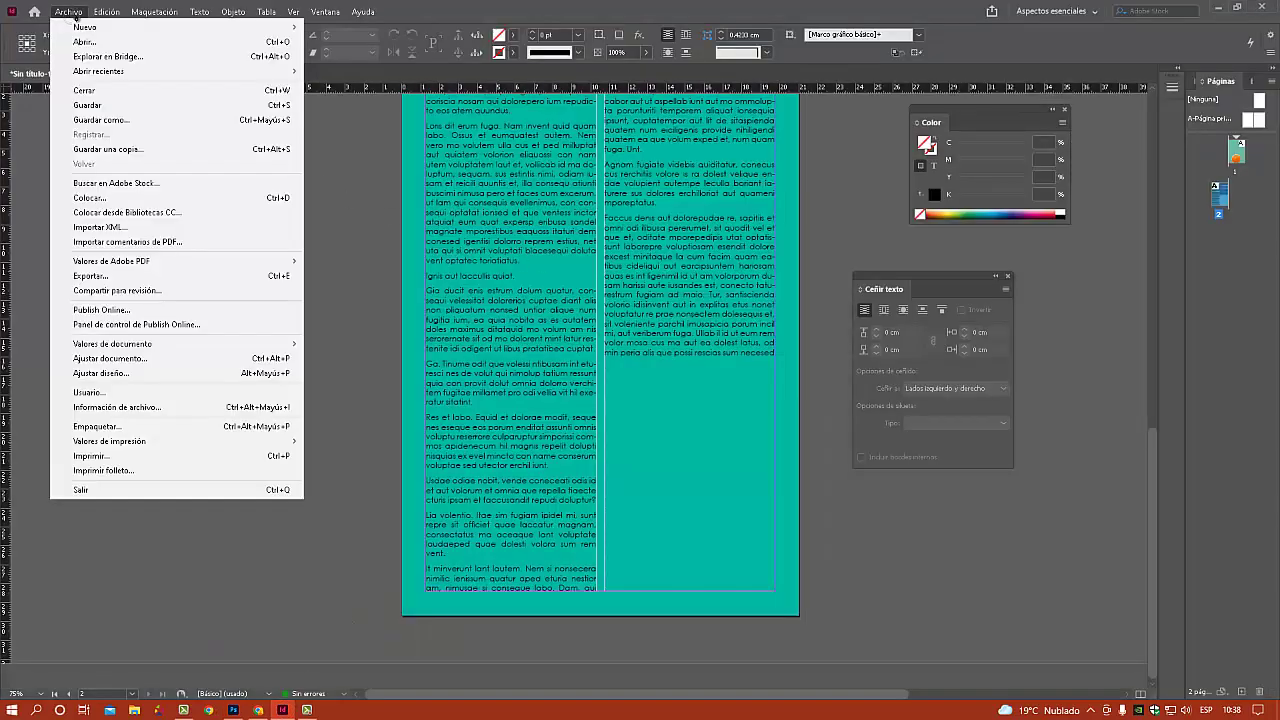
click(150, 198)
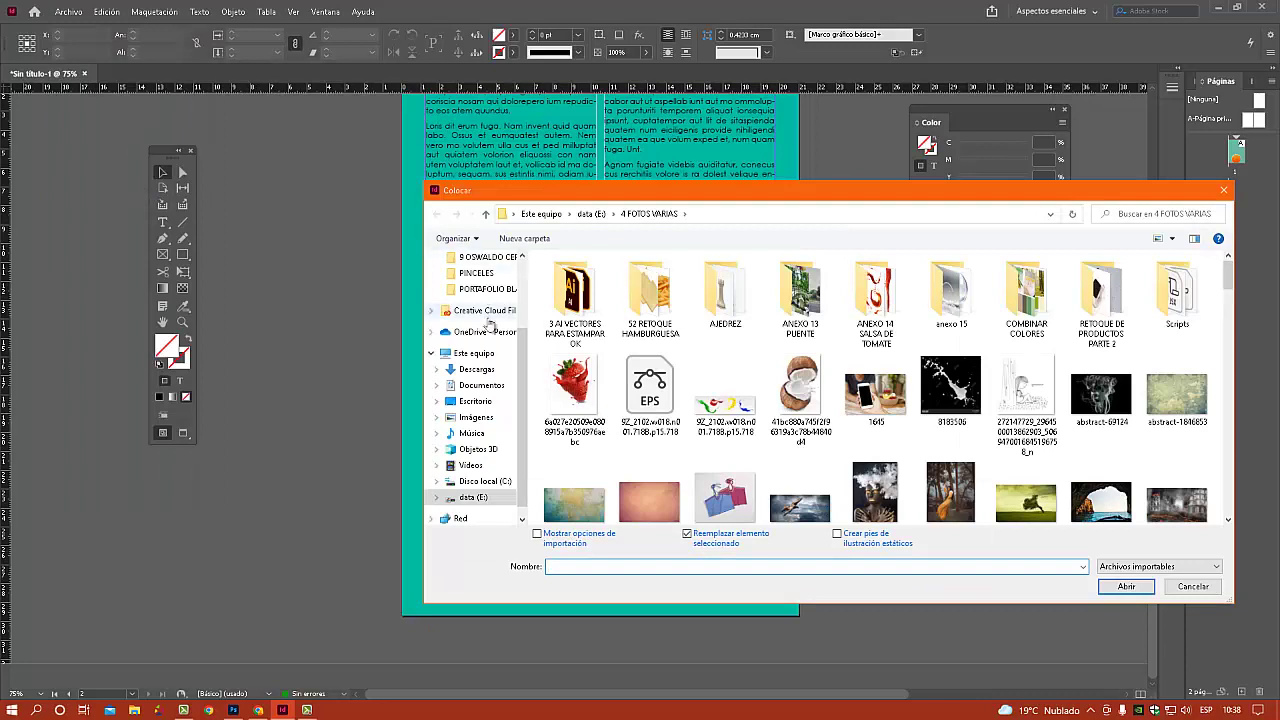
click(478, 401)
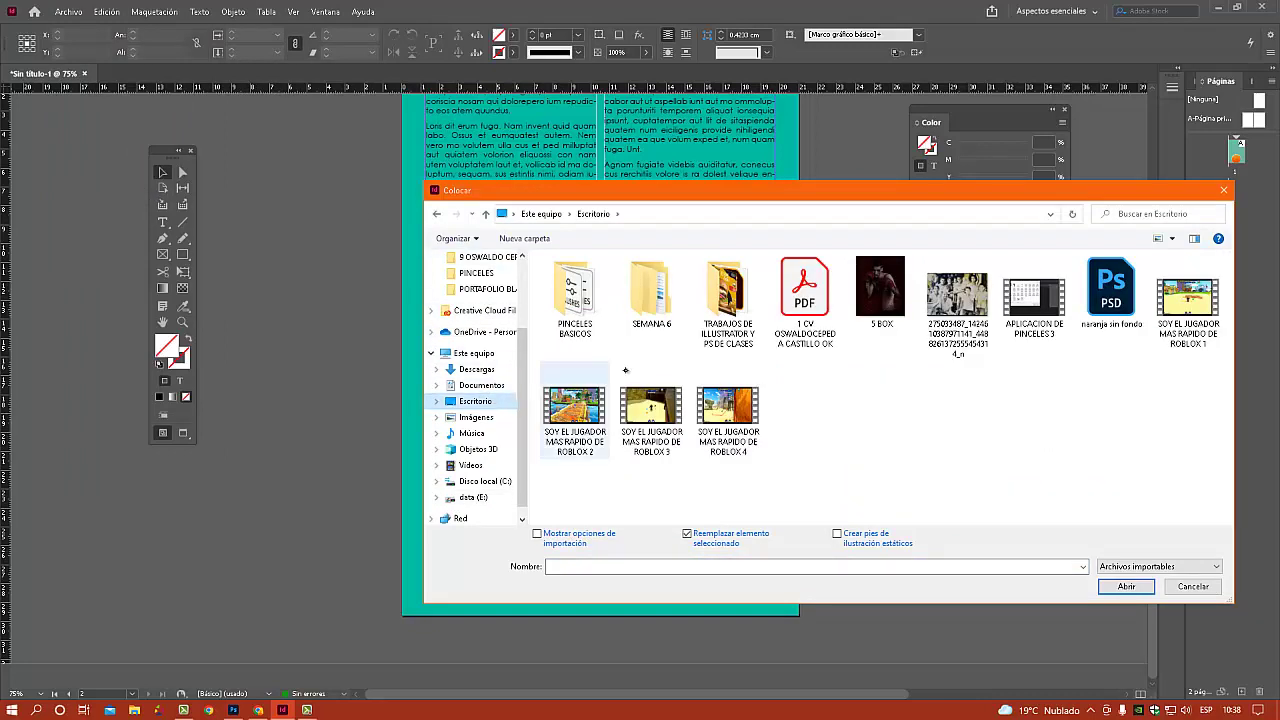
click(1113, 334)
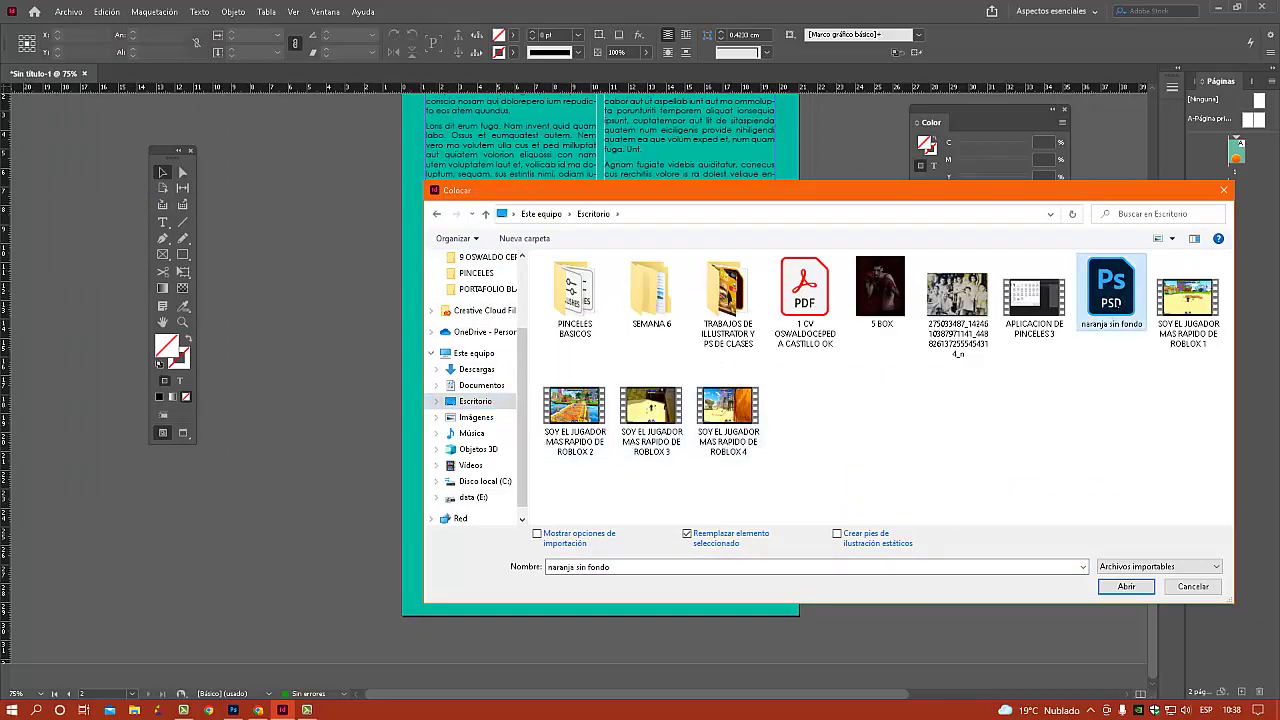
click(1126, 586)
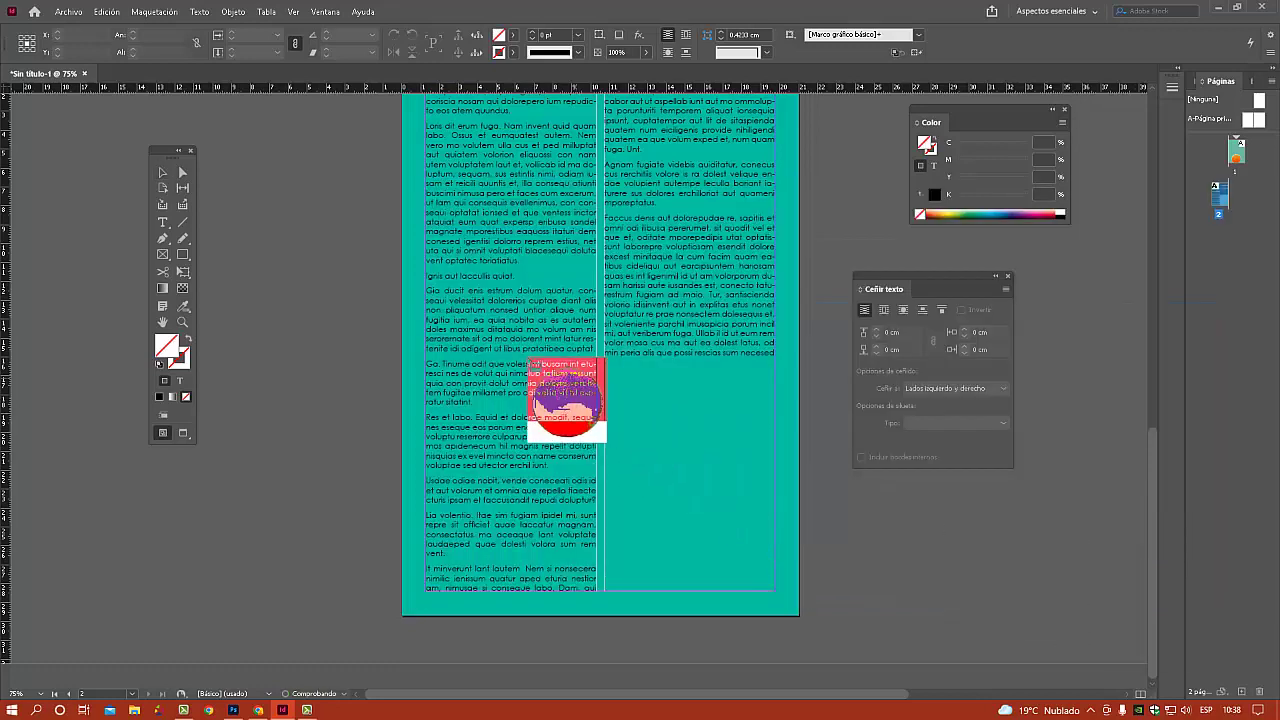
Place the orange at about 12.1 × 13 cm and centre it horizontally on page 2, resting its frame on the lower margin.
key(ctrl+z)
drag(673, 541, 714, 576)
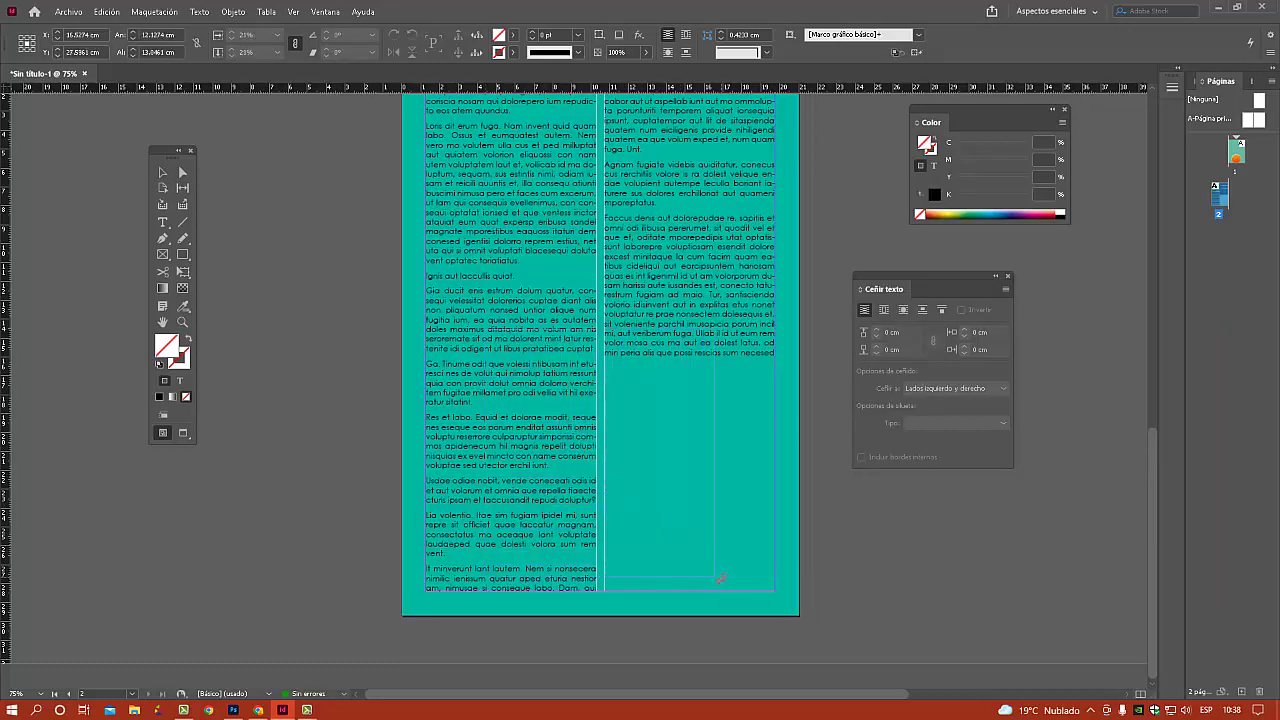
click(904, 545)
drag(657, 466, 662, 552)
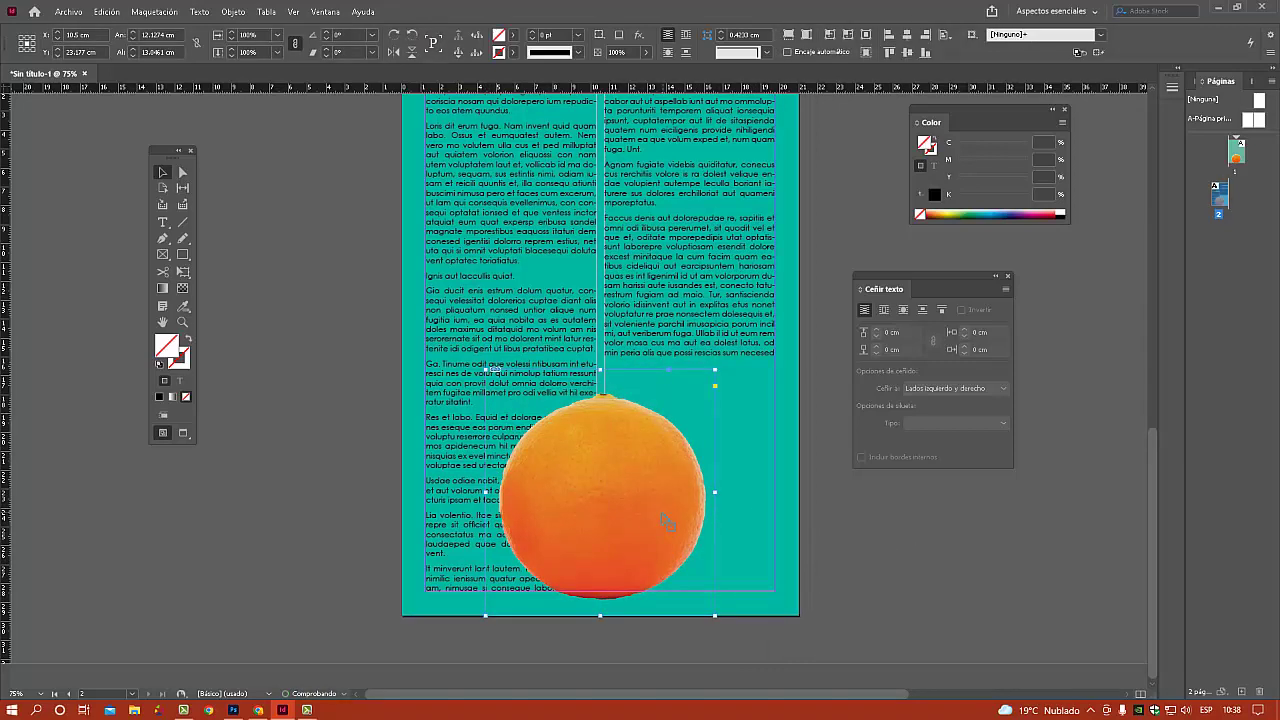
click(795, 548)
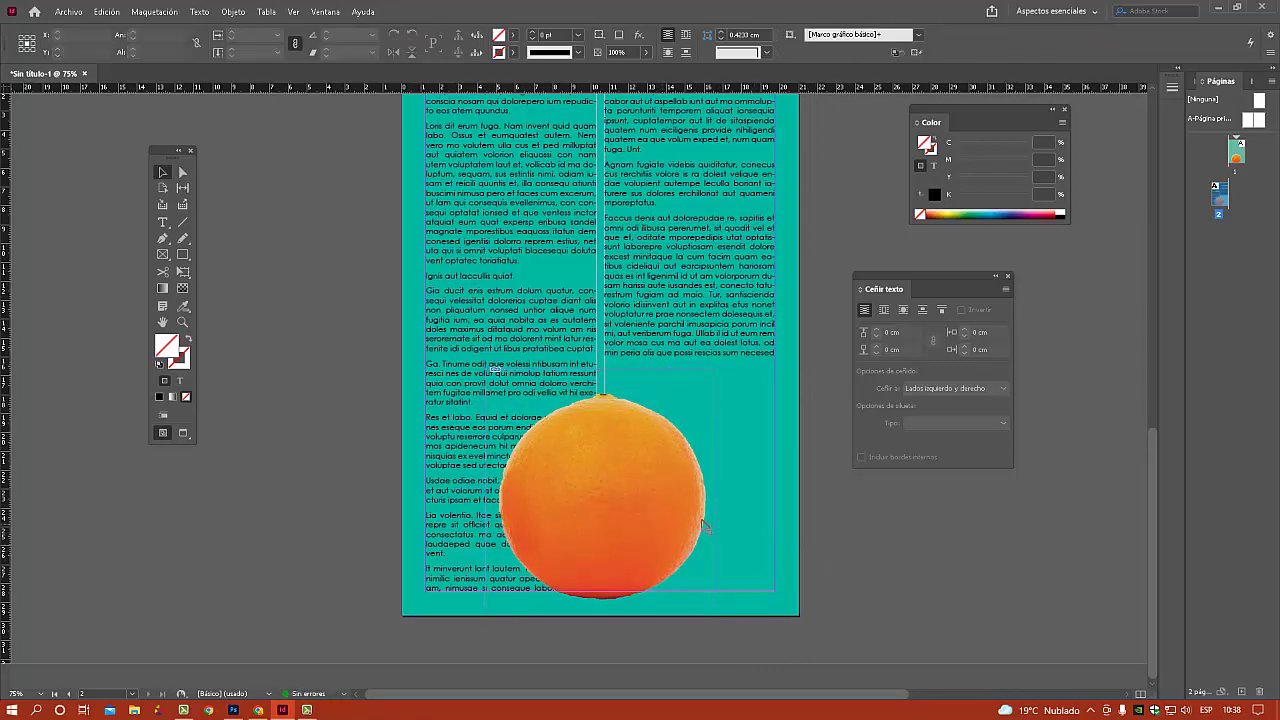
drag(668, 535, 668, 512)
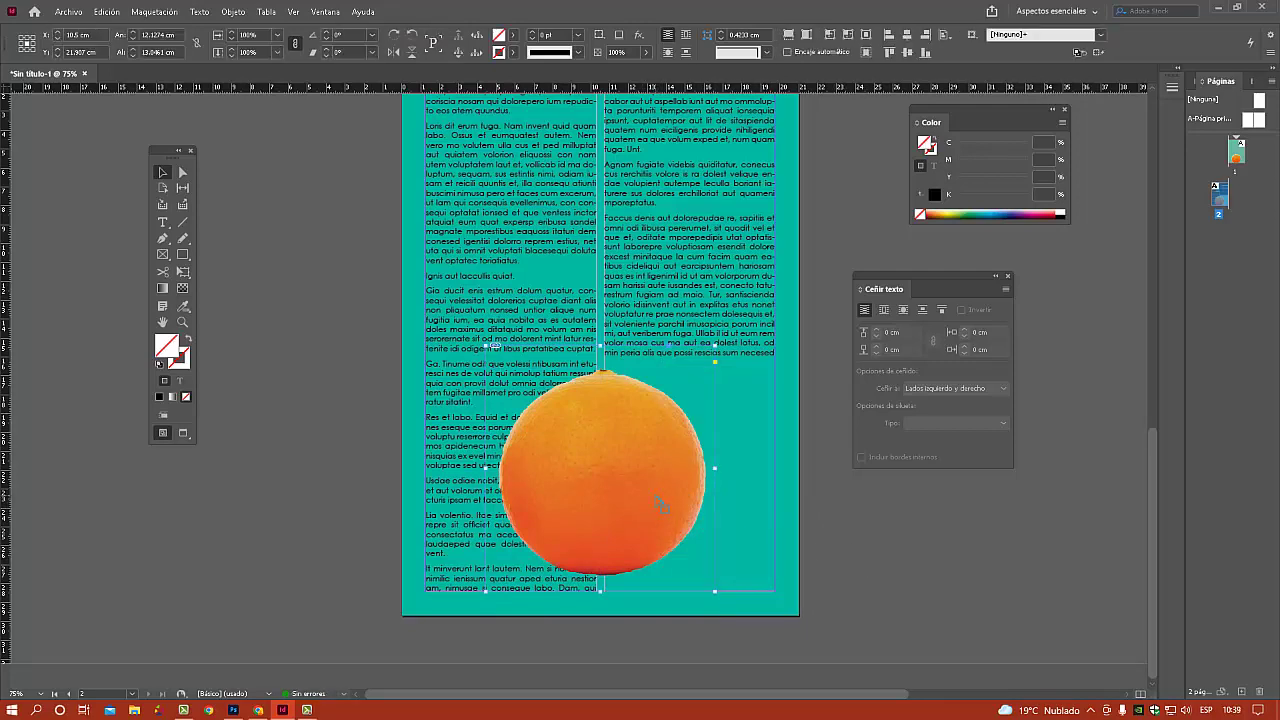
Move the two-column text frame off page 2 and examine the orange's cut-out edge up close.
drag(733, 283, 359, 283)
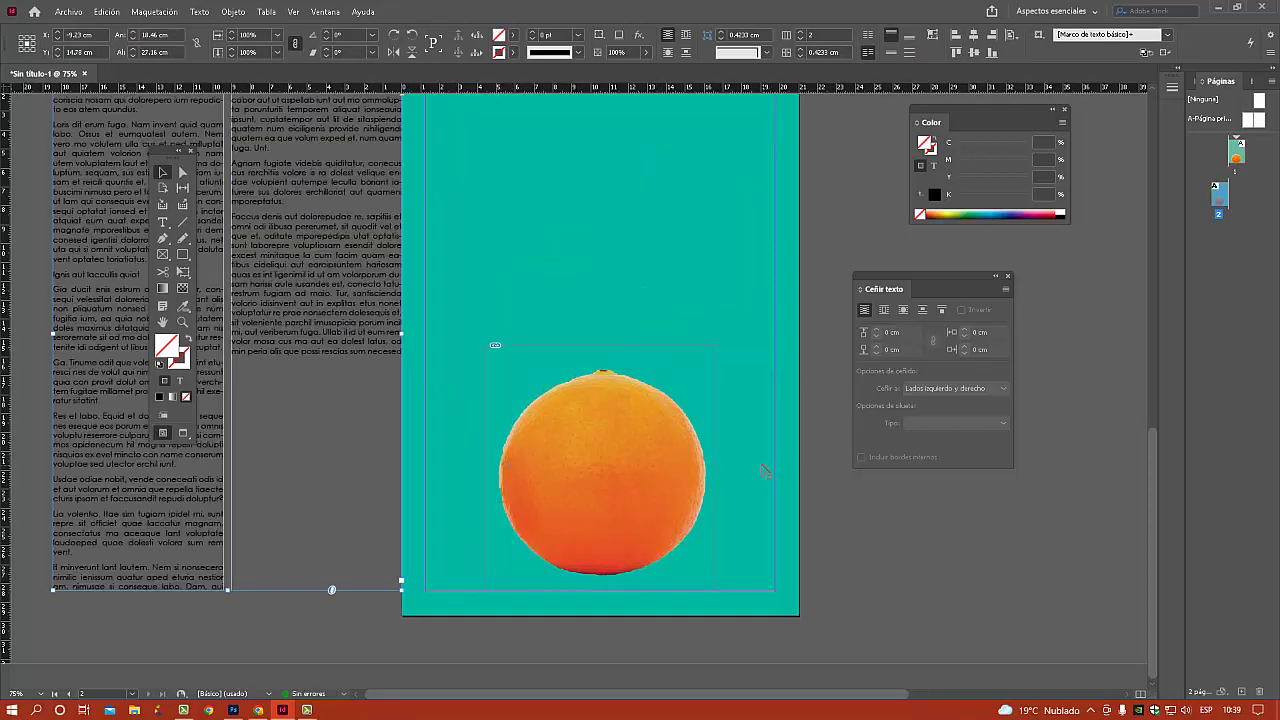
scroll(511, 446, up, 12)
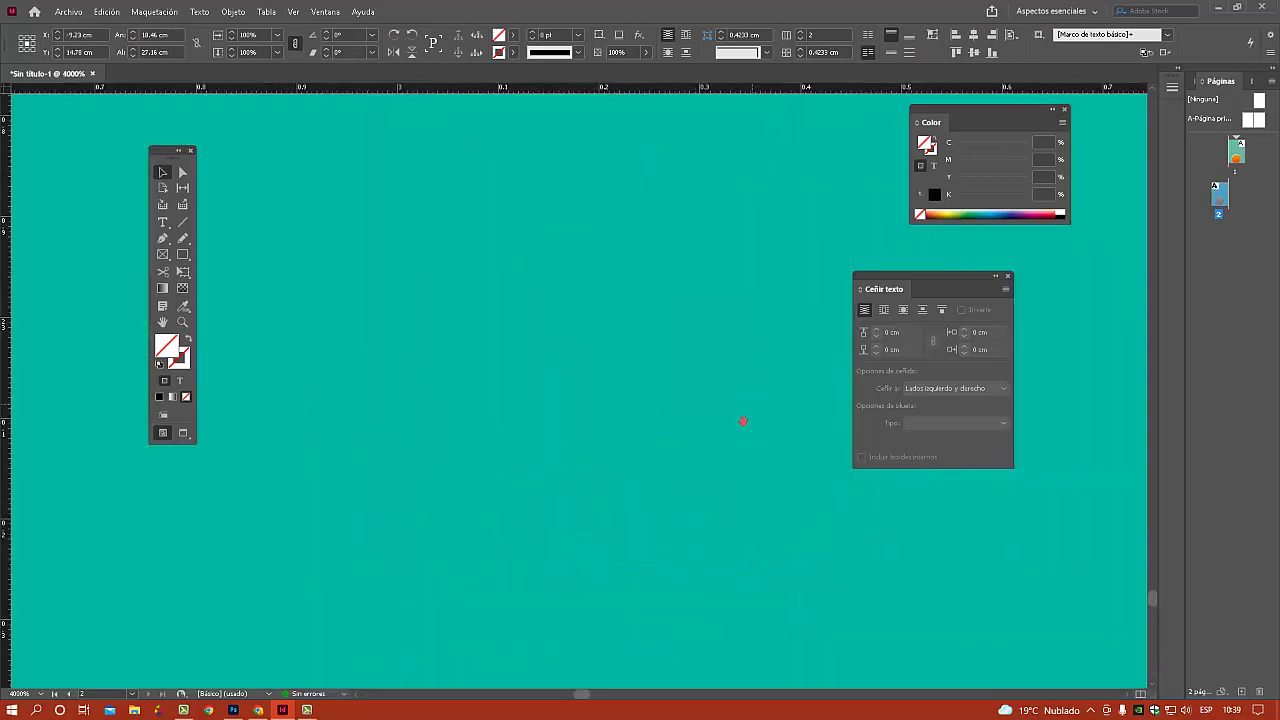
scroll(737, 470, down, 5)
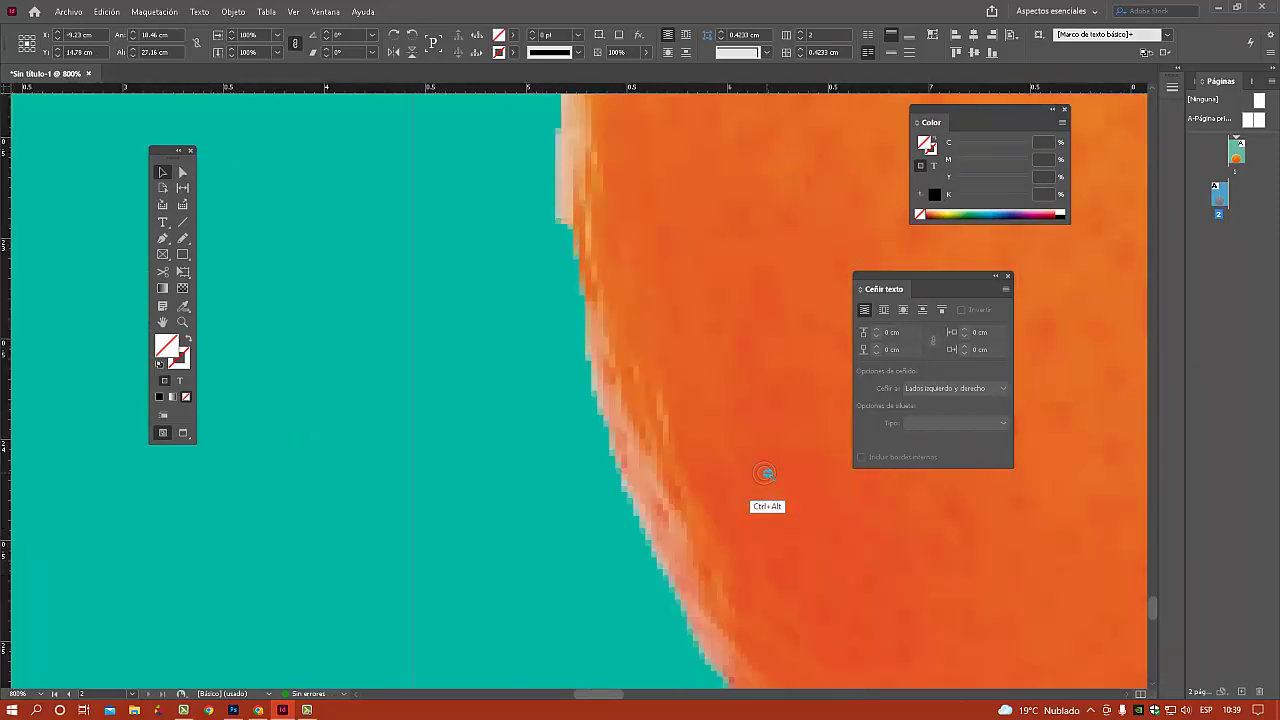
scroll(737, 470, down, 3)
drag(586, 352, 624, 582)
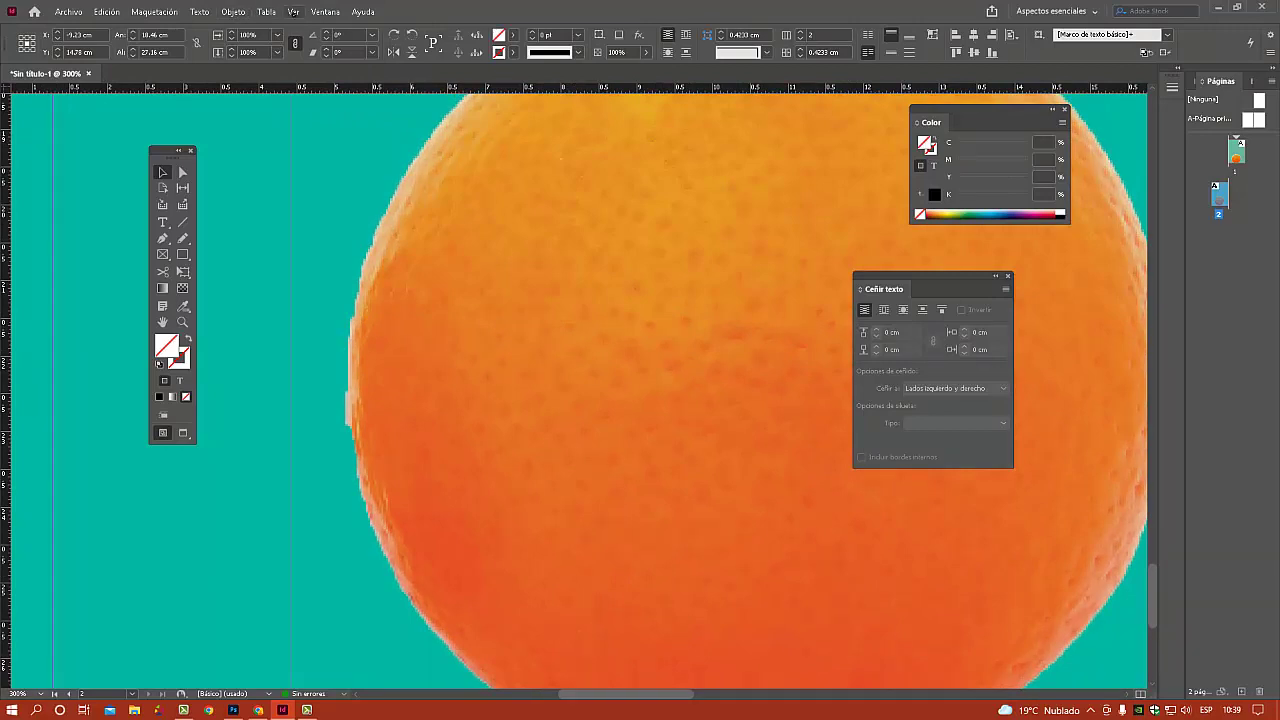
Set the display performance to high quality and compare the orange's edges on pages 1 and 2.
click(294, 12)
mouse_move(383, 228)
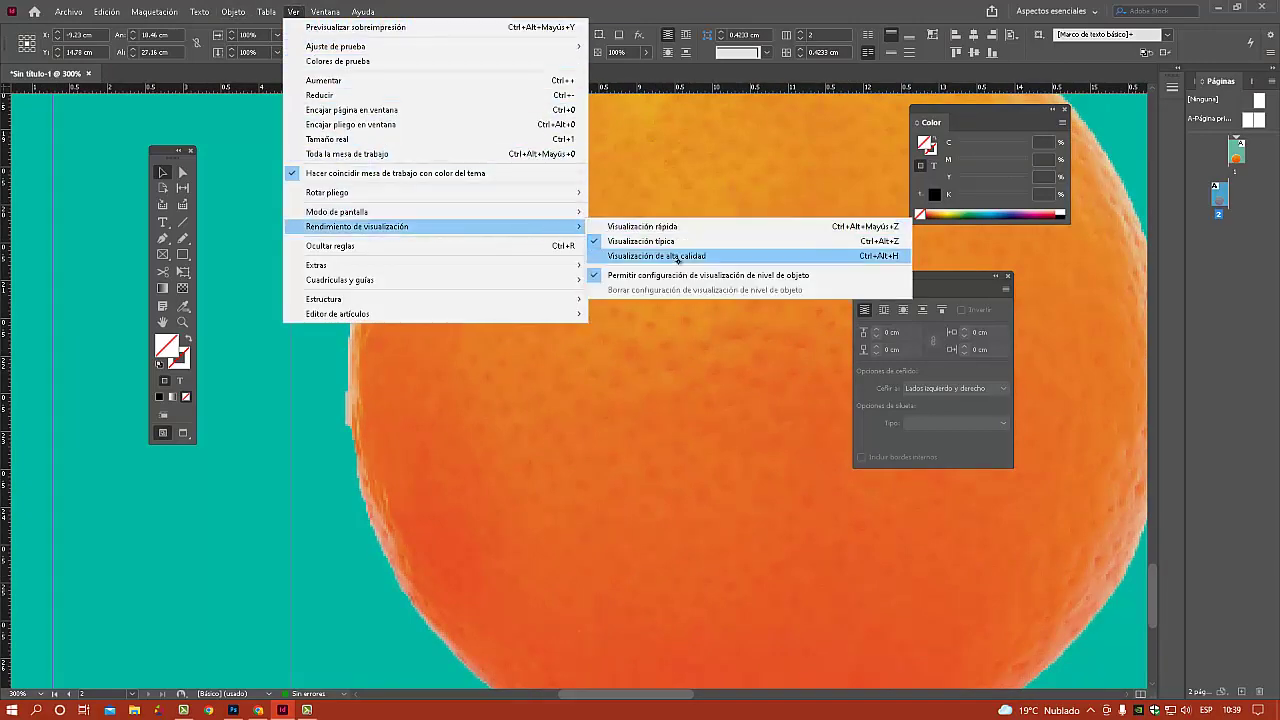
click(676, 258)
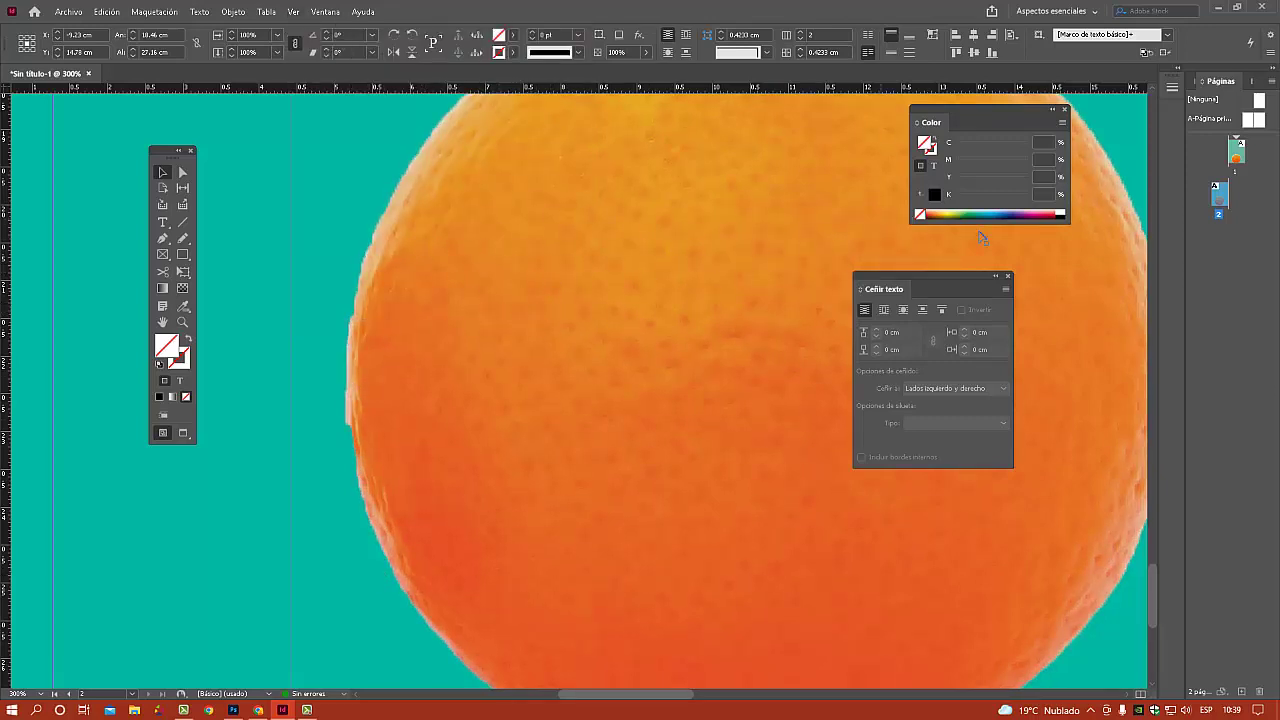
double_click(1237, 152)
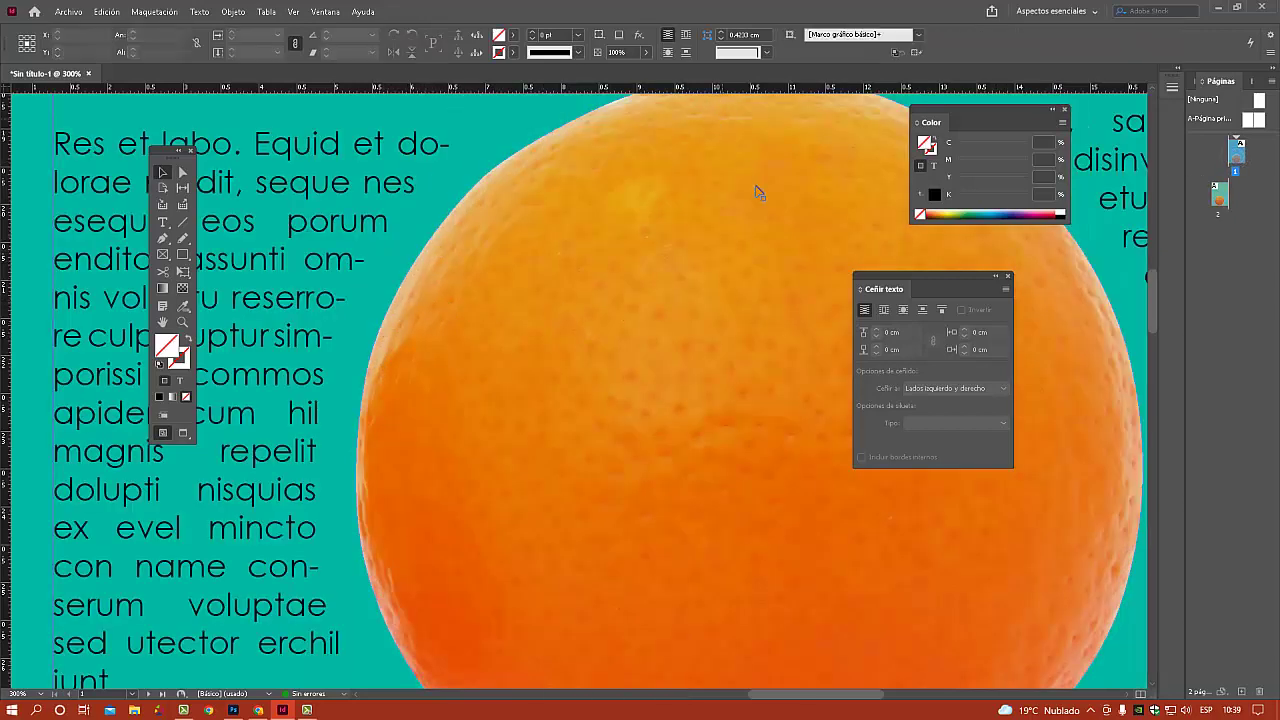
double_click(1219, 196)
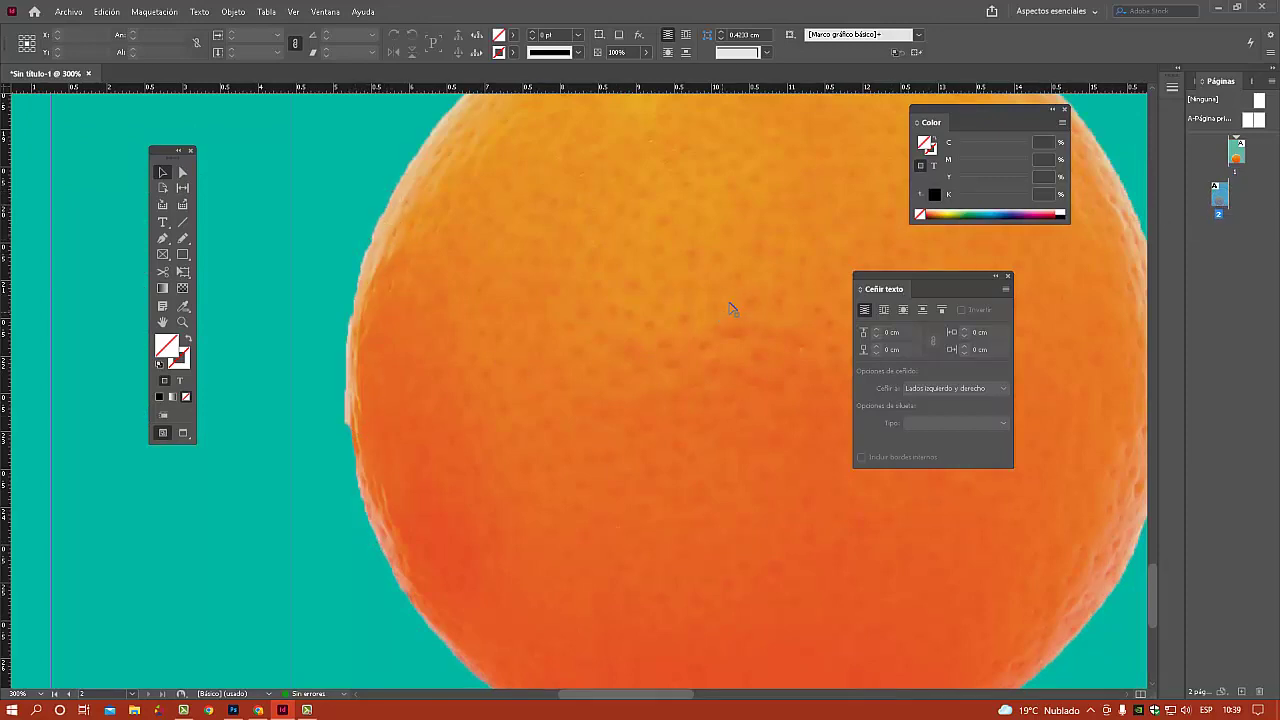
key(ctrl+0)
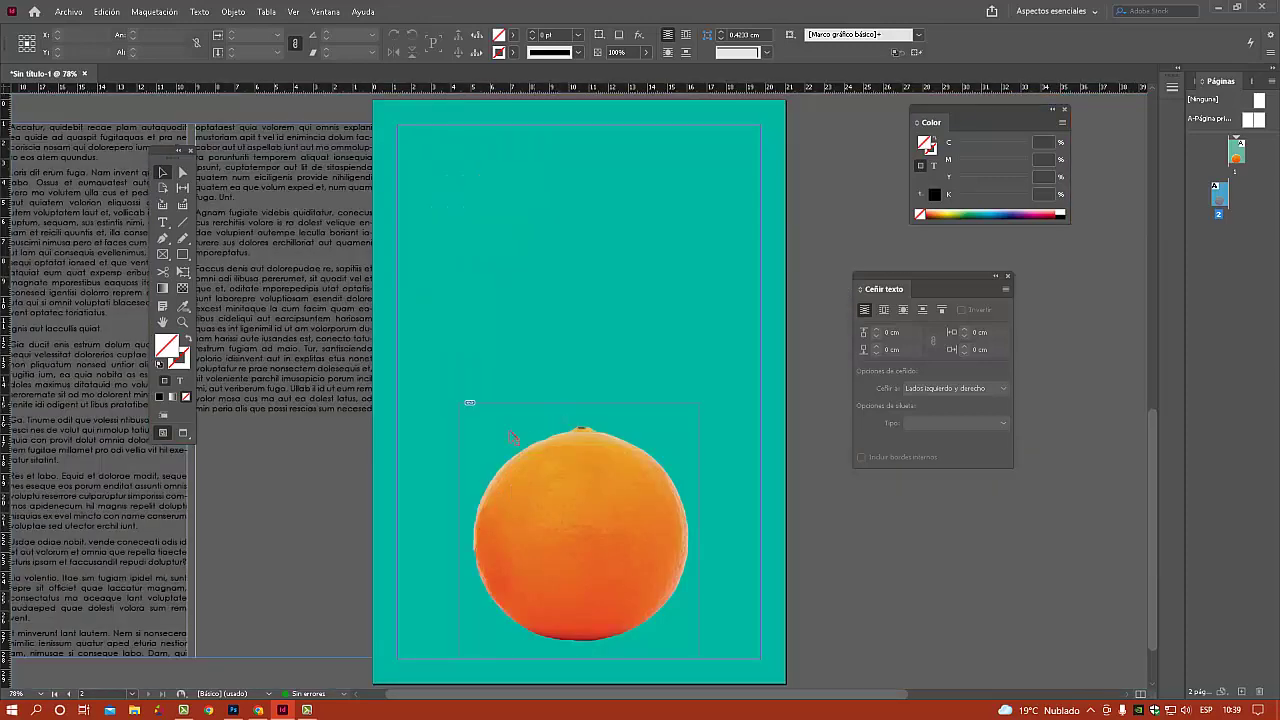
Move the two-column text frame back onto page 2 near the margins and select the orange.
drag(359, 260, 668, 254)
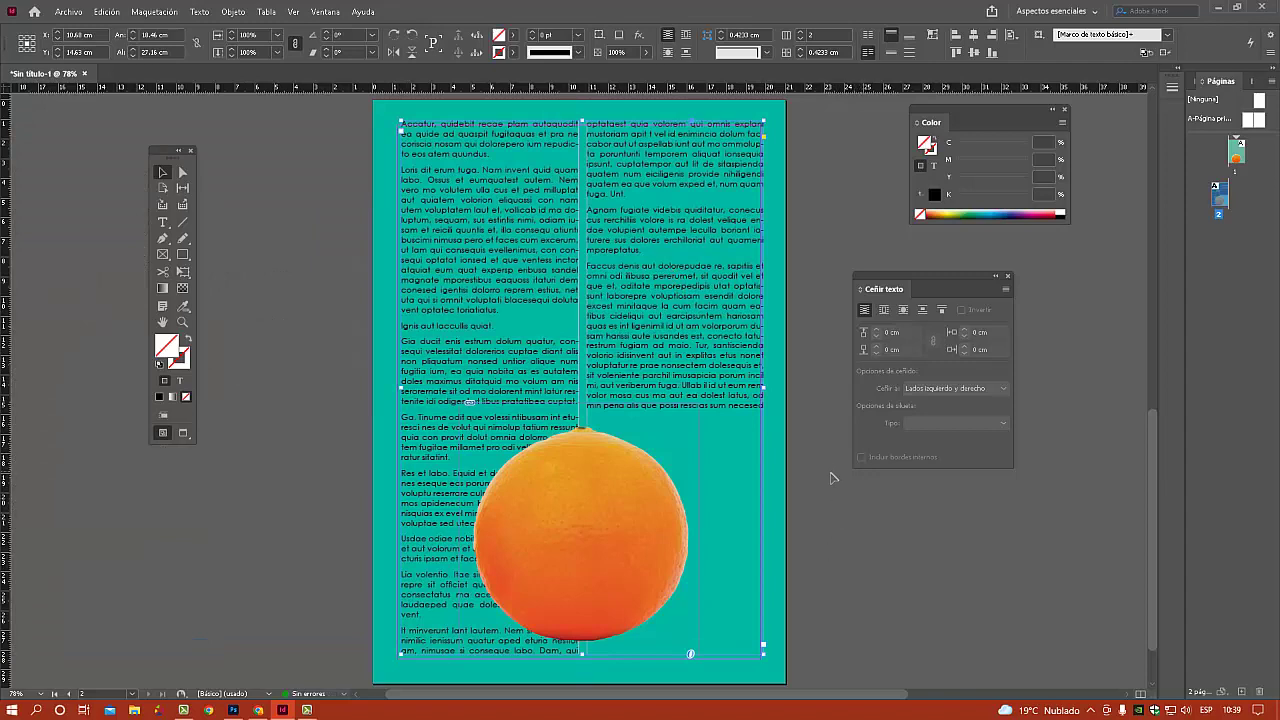
click(860, 545)
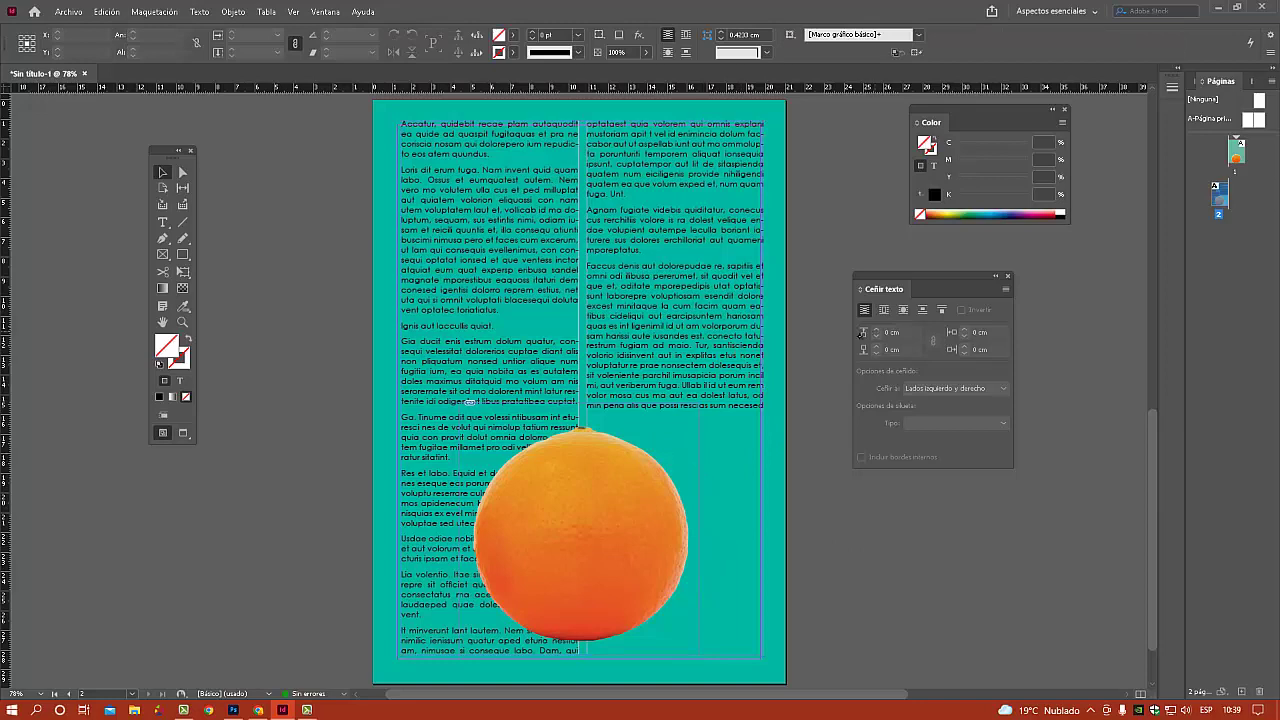
click(659, 493)
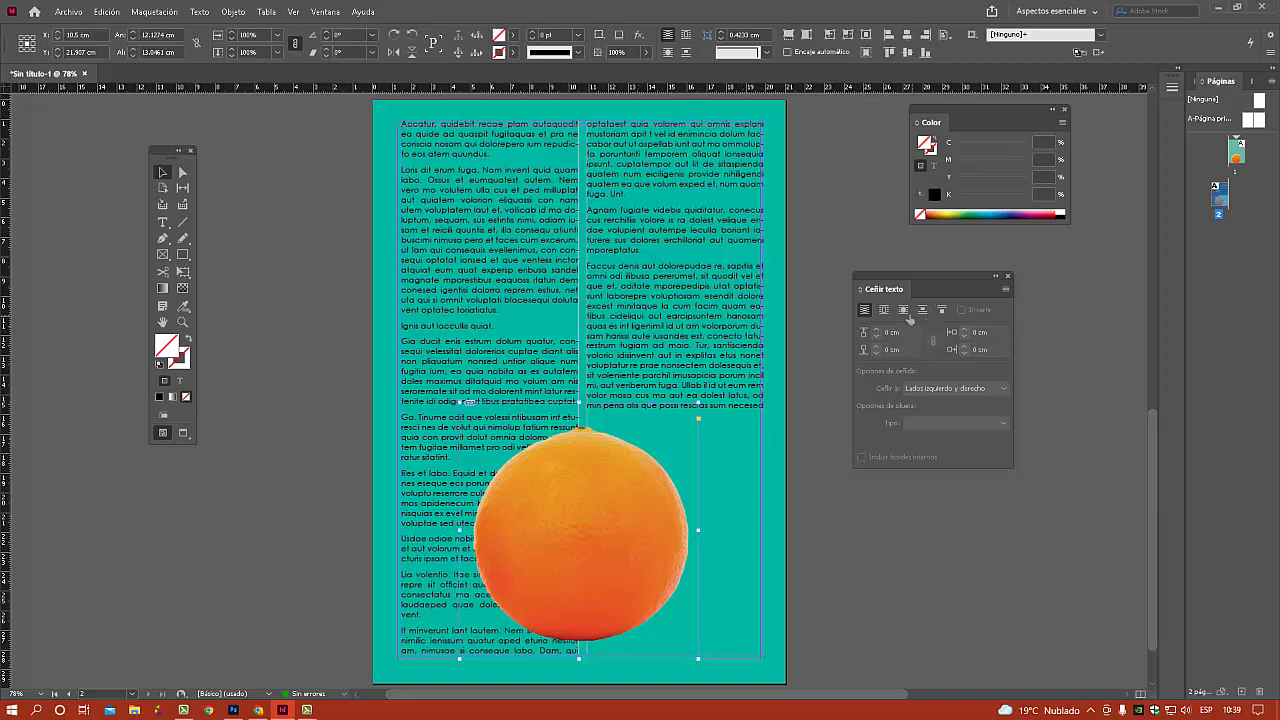